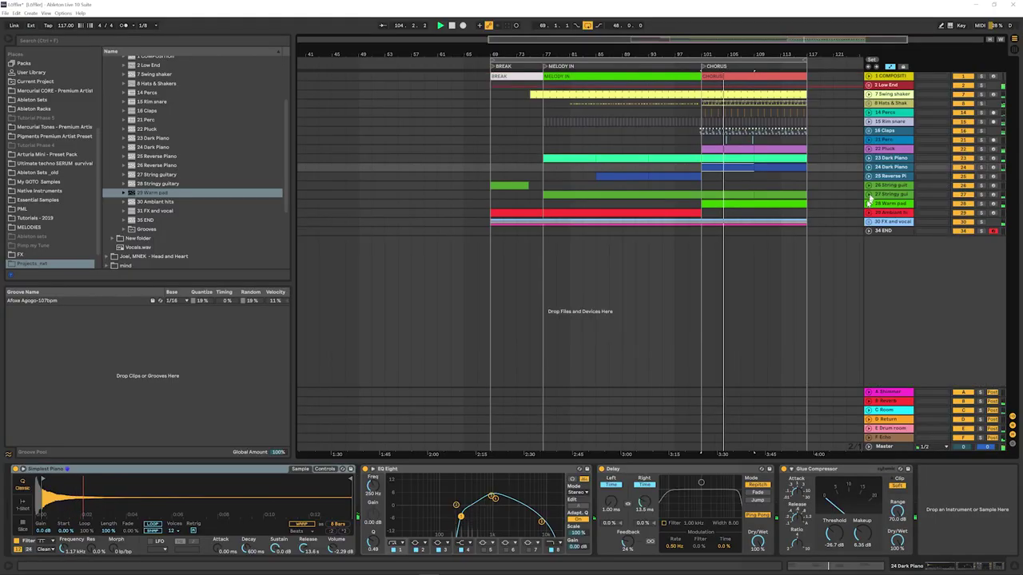
Examine the Bass track's device chain in the finished arrangement, from the Instrument Rack through Saturator and compressors to EQ Eight
left_click(869, 131)
left_click_drag(758, 53, 680, 118)
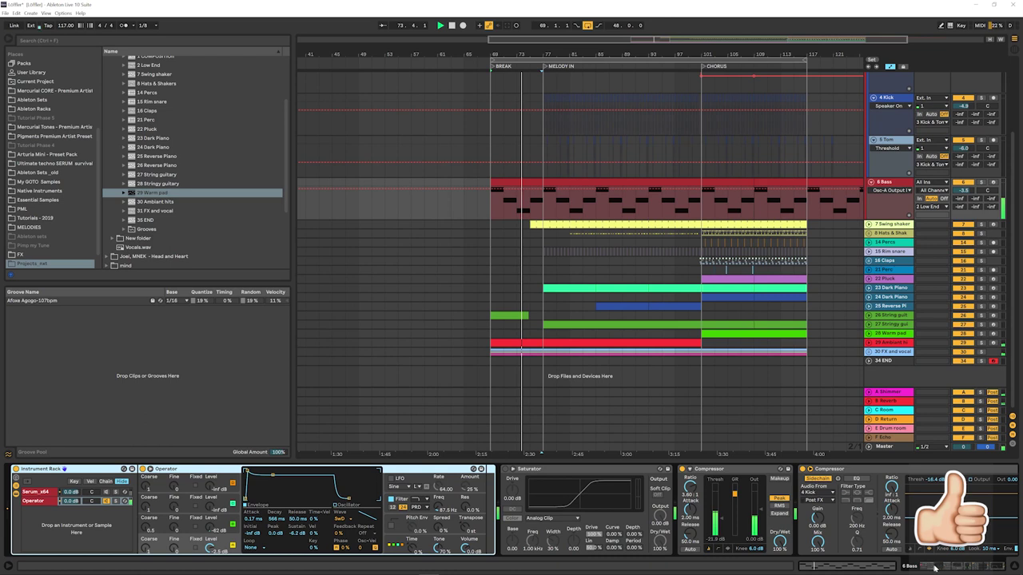
left_click_drag(935, 568, 962, 567)
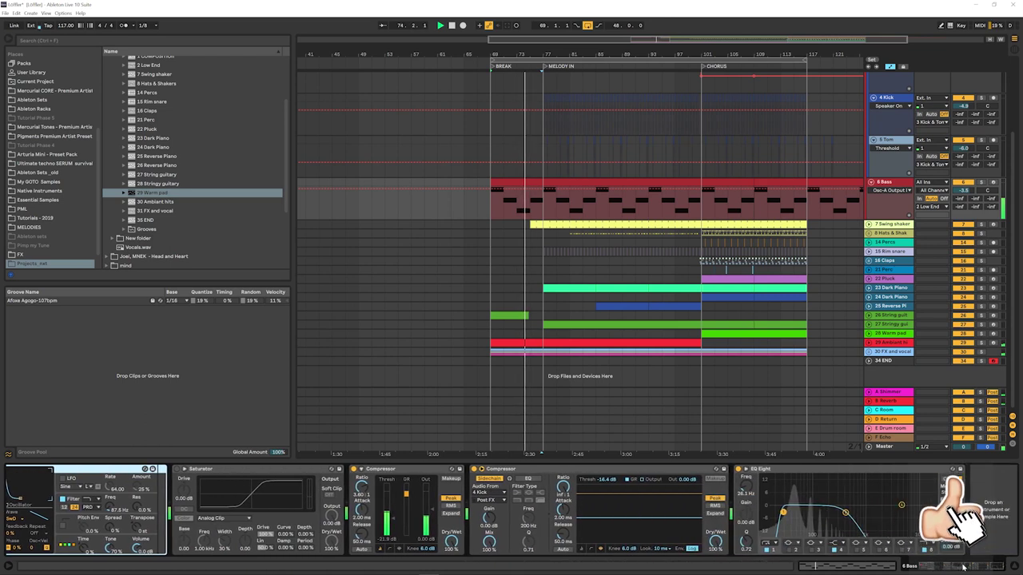
left_click(581, 550)
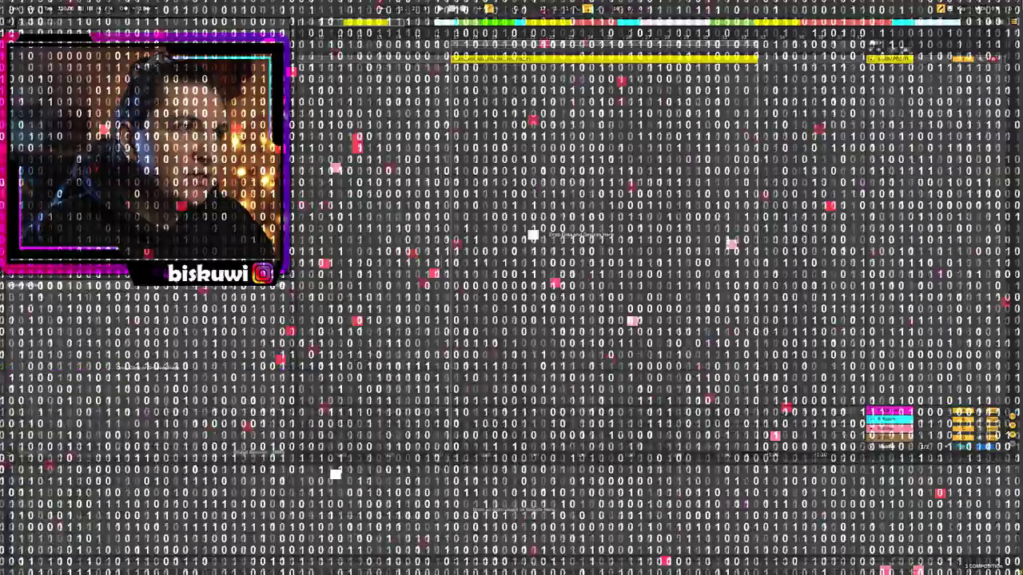
Audition the looped kick pattern and enable EQ Eight on the kick track
key("space")
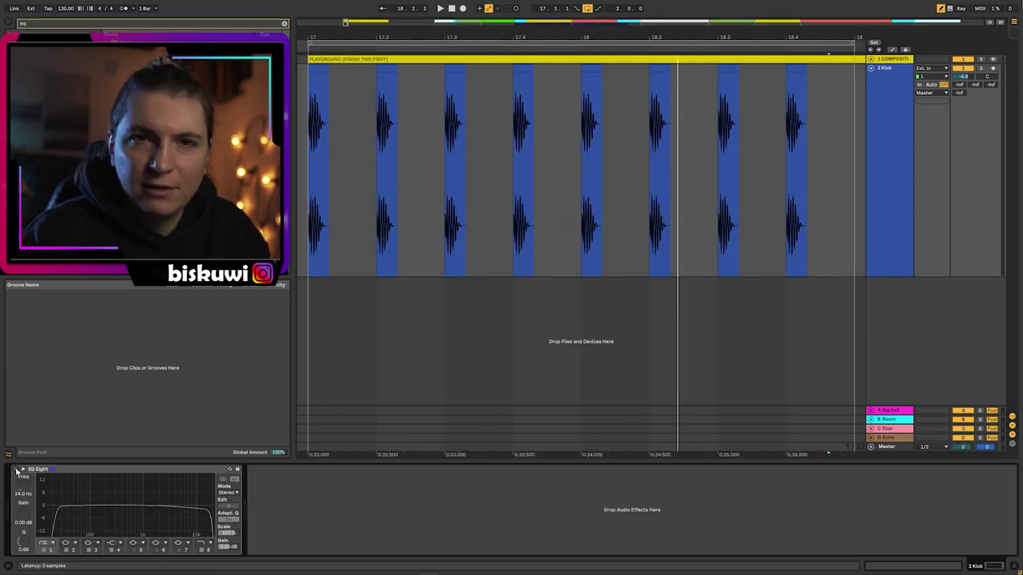
key("space")
left_click(16, 470)
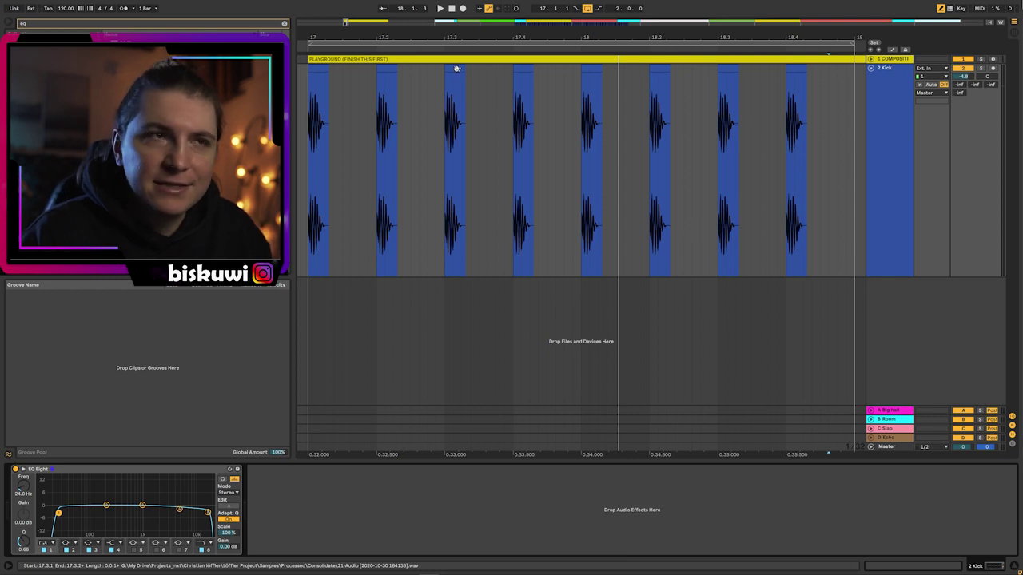
Copy one kick hit onto a new track at 17.3.3, shortened and shaped with a fade-in and a fade-out
left_click_drag(455, 68, 489, 310)
key("z")
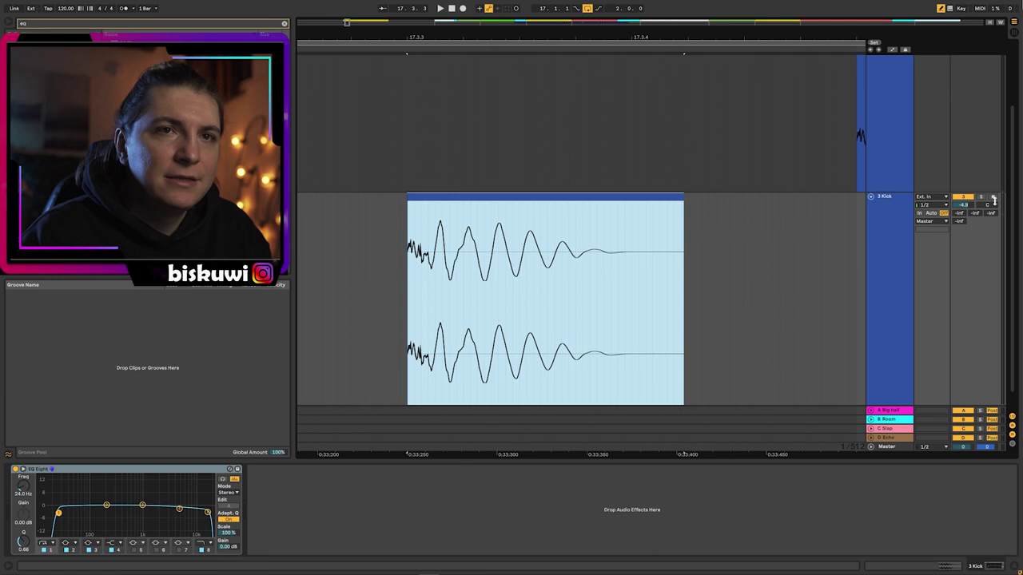
left_click_drag(684, 220, 471, 228)
mouse_move(412, 204)
left_mouse_down()
mouse_move(457, 214)
mouse_move(466, 205)
left_mouse_up()
left_click(402, 218)
Band-limit the soloed kick copy in EQ Eight with a low cut at about 109 Hz and a high cut at about 1.26 kHz
key("space")
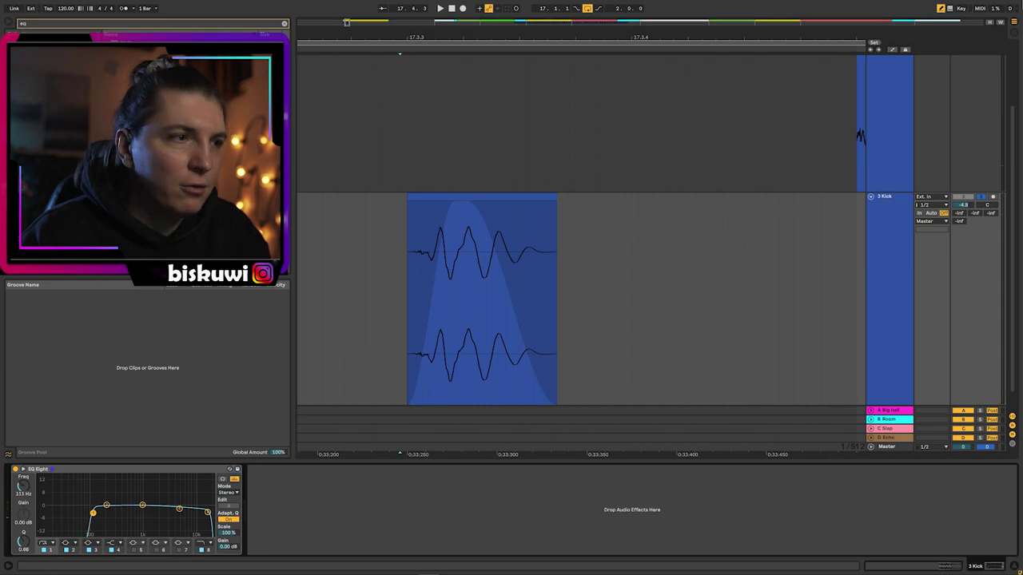
key("space")
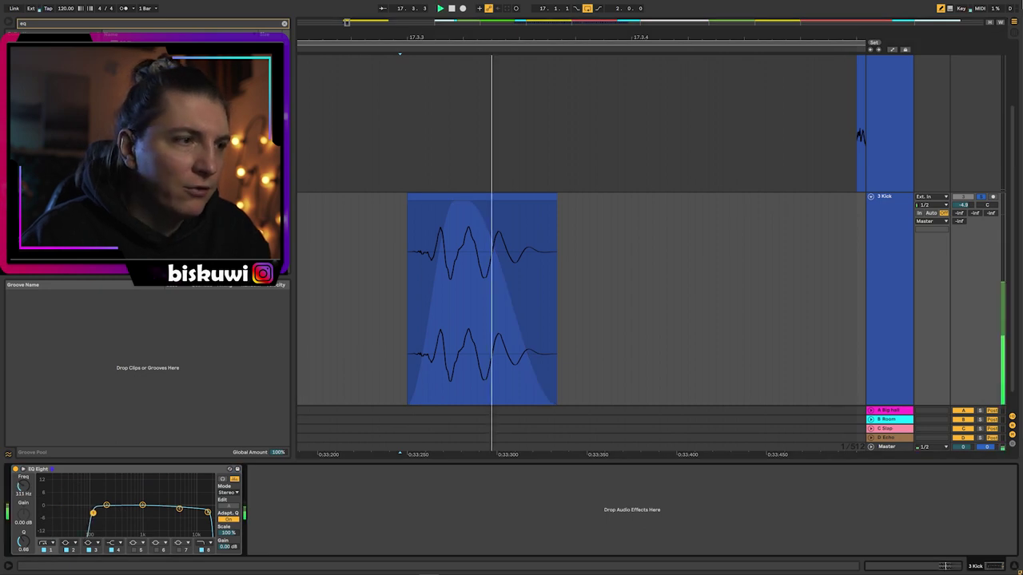
left_click_drag(93, 513, 91, 514)
key("space")
key("space")
key("space")
key("space")
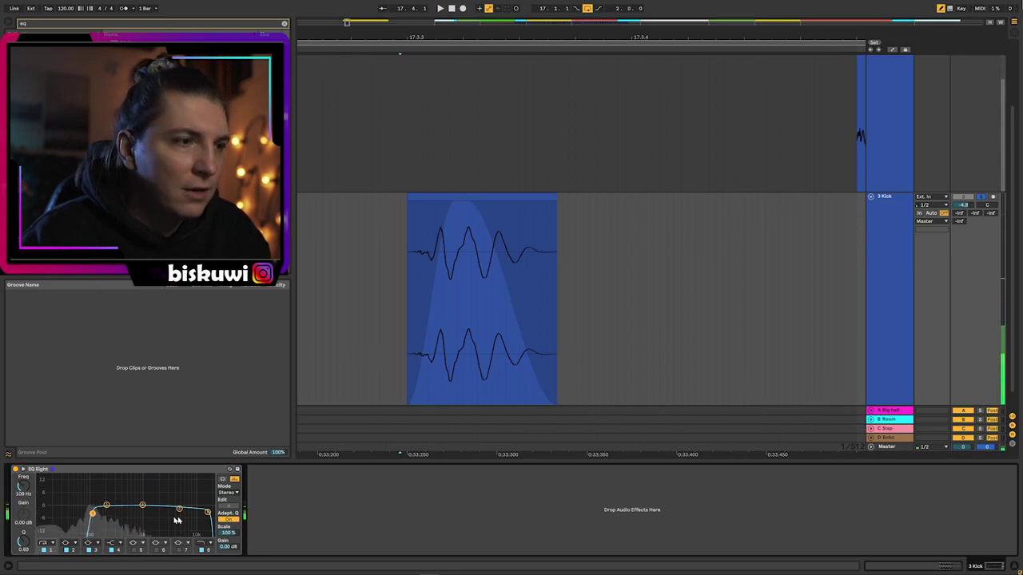
left_click_drag(207, 512, 148, 512)
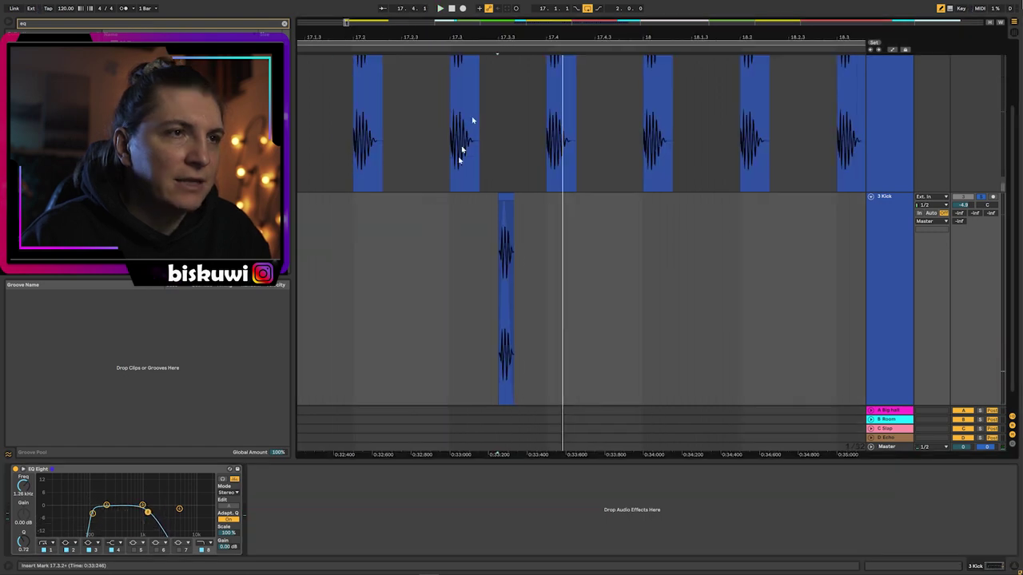
Listen to the kick and tom pattern together, followed by the rim snare on its own
left_click(427, 247)
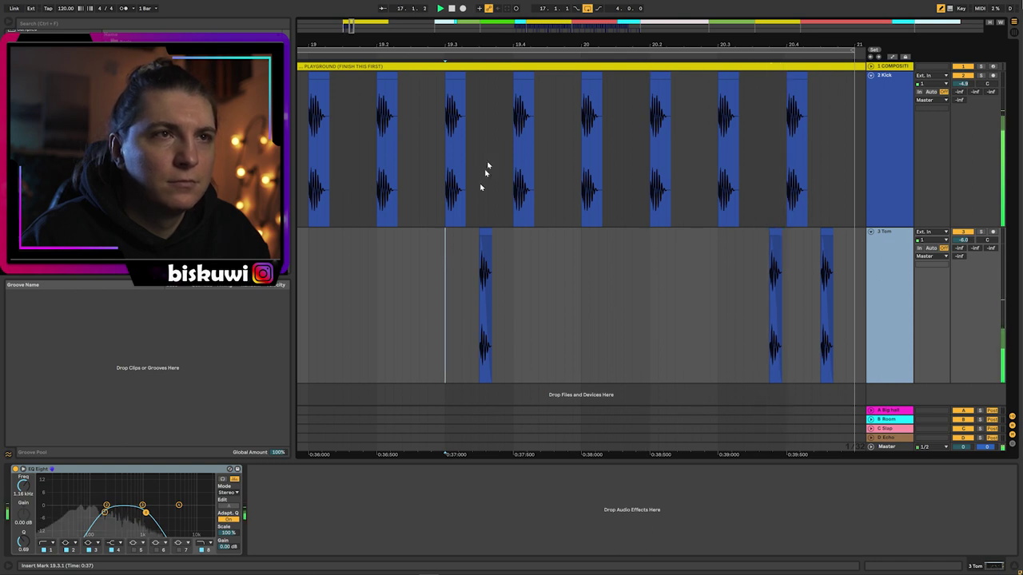
key("space")
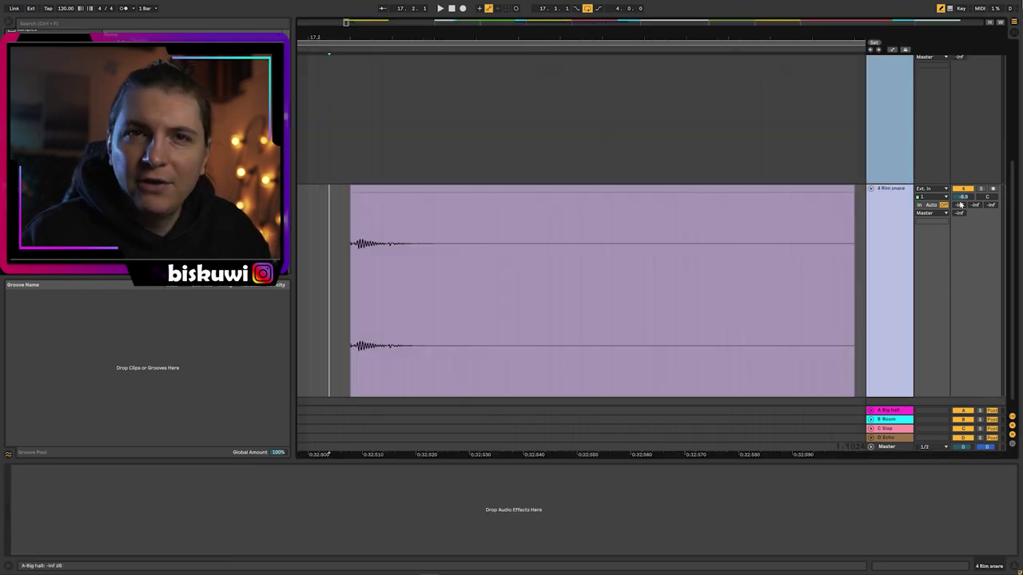
key("space")
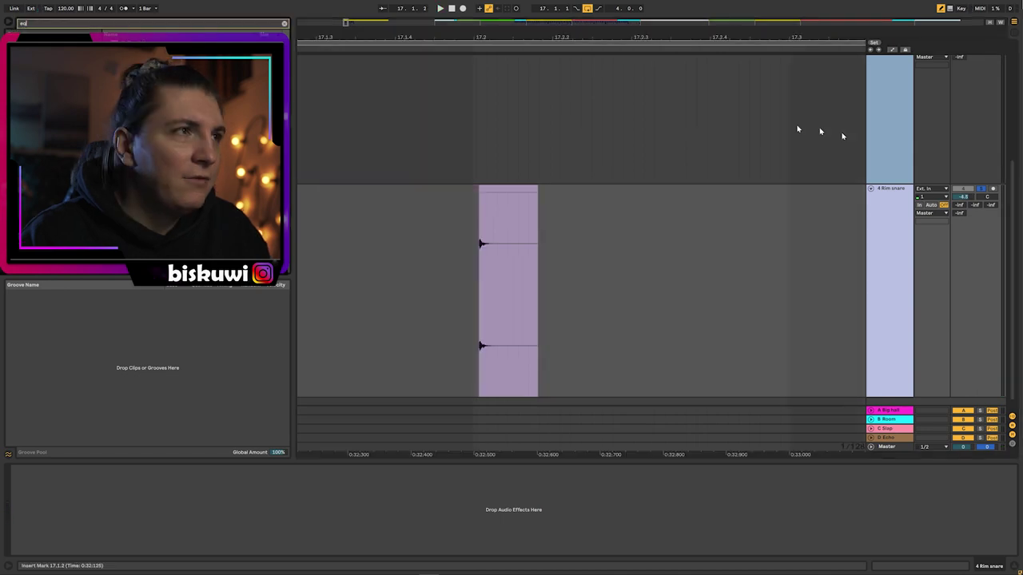
Add EQ Eight to the rim snare track and raise a low-cut filter on band 1 to just below 1 kHz
left_click_drag(132, 60, 205, 498)
left_click(46, 543)
left_click(43, 486)
key("space")
left_click_drag(62, 514, 139, 511)
Shape the rim snare's EQ with a band 8 high cut, a boost around 2 kHz and a 938 Hz low cut
left_click(205, 549)
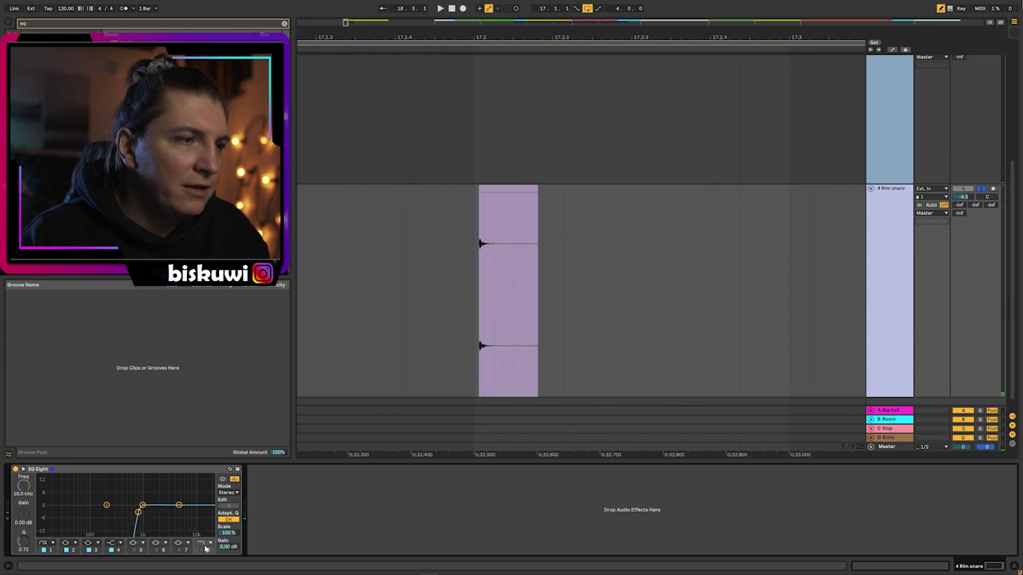
left_click_drag(207, 511, 141, 515)
key("space")
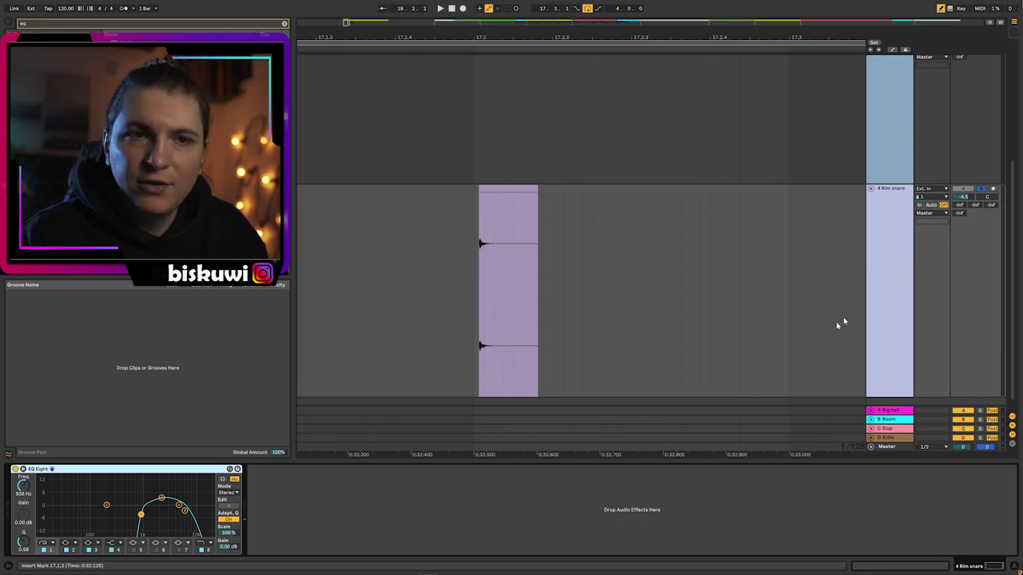
On the Room return's Reverb, set Decay Time to 1.47 s, Size to 74.84 and Stereo to 97.14, with Hi Cut off
left_click(888, 419)
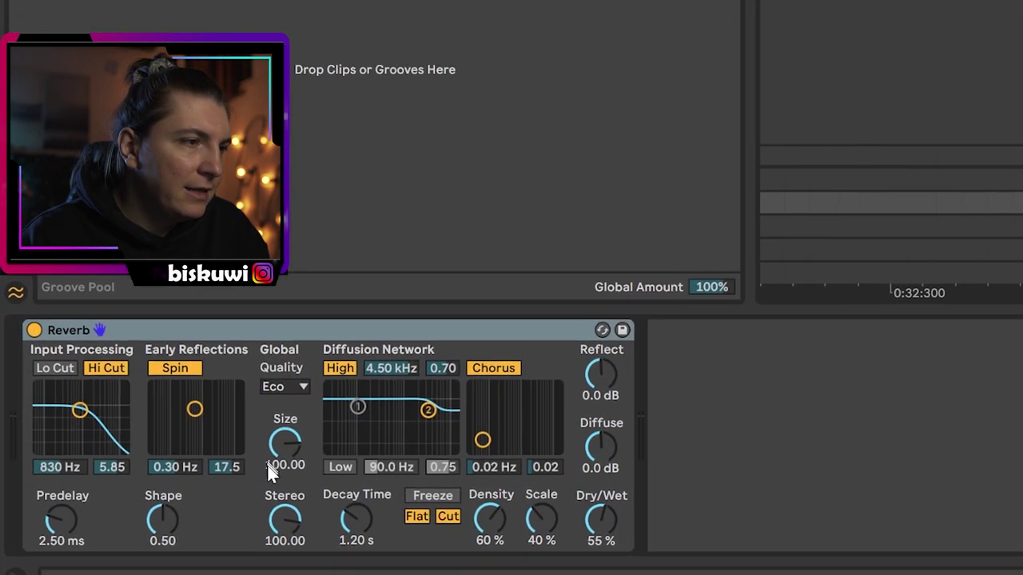
left_click_drag(357, 521, 358, 512)
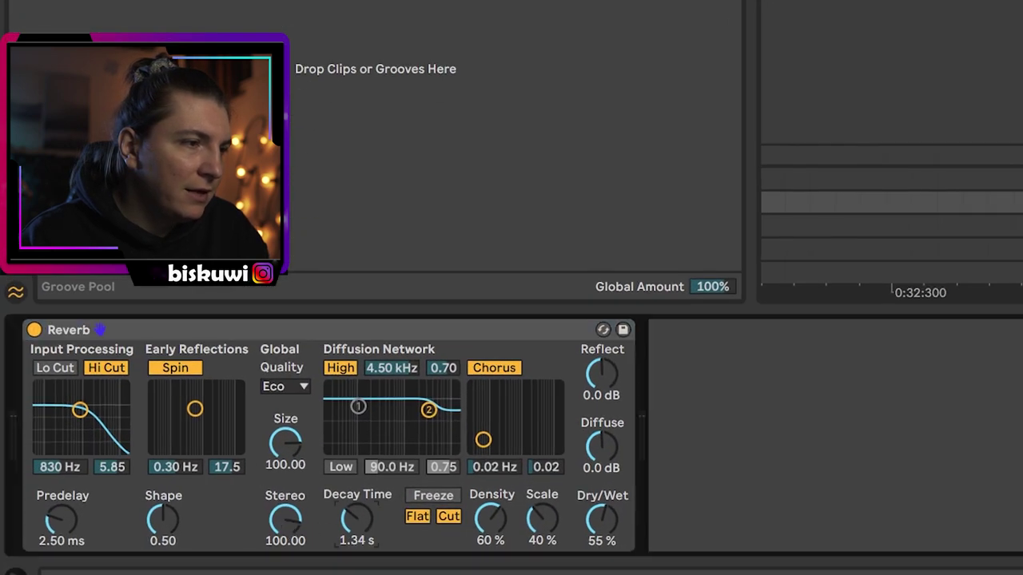
left_click_drag(270, 462, 276, 521)
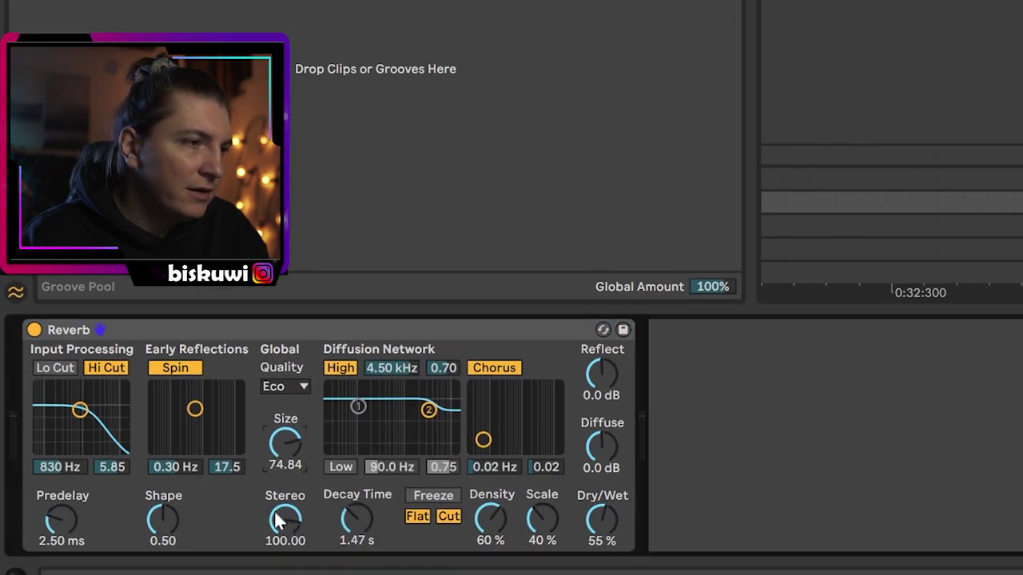
left_click(106, 370)
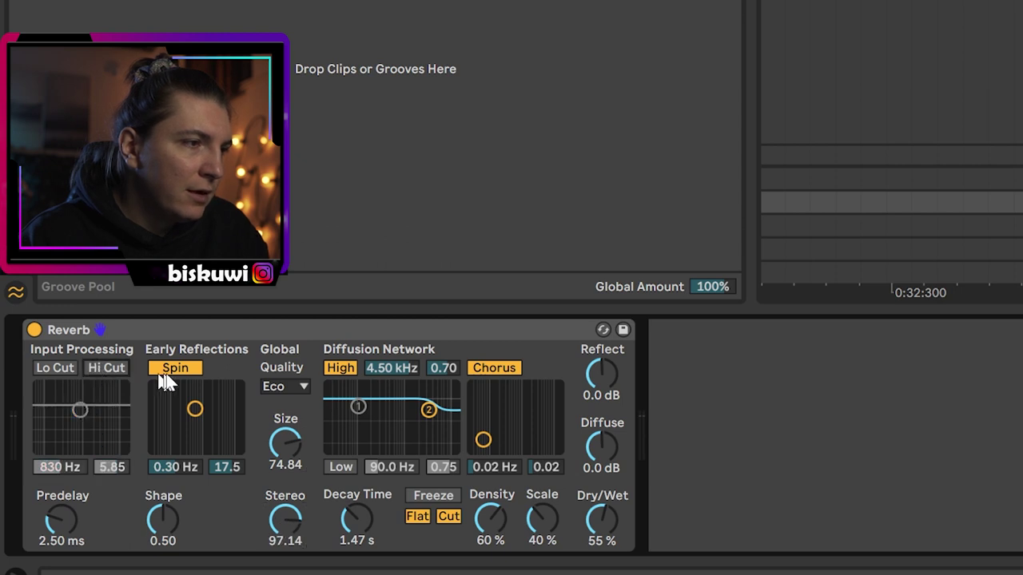
Set the Reverb's Spin to 0.42 Hz and 10.5, Chorus to 1.29 Hz and 0.42, lower its high shelf, and make Dry/Wet 100%
left_click_drag(203, 417, 204, 417)
left_click_drag(483, 438, 533, 410)
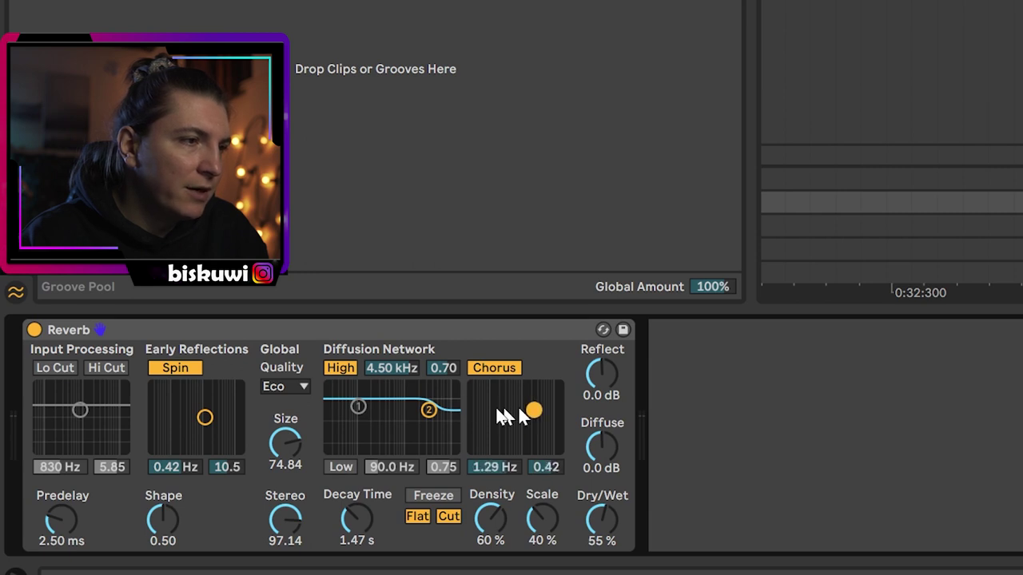
left_click_drag(429, 410, 426, 415)
left_click_drag(605, 521, 613, 466)
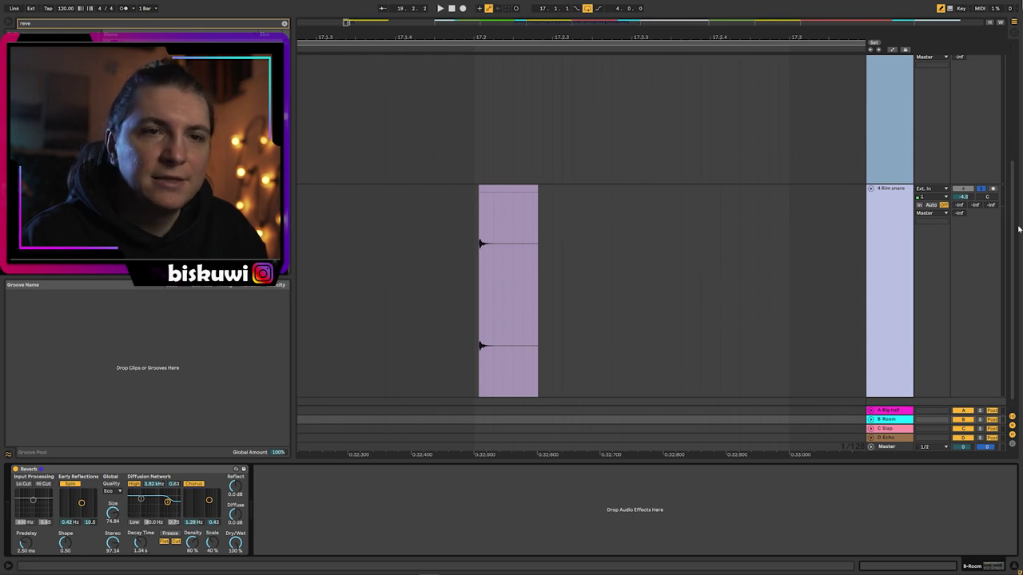
Send the rim snare to the Room reverb at -15.3 dB while auditioning it
key("space")
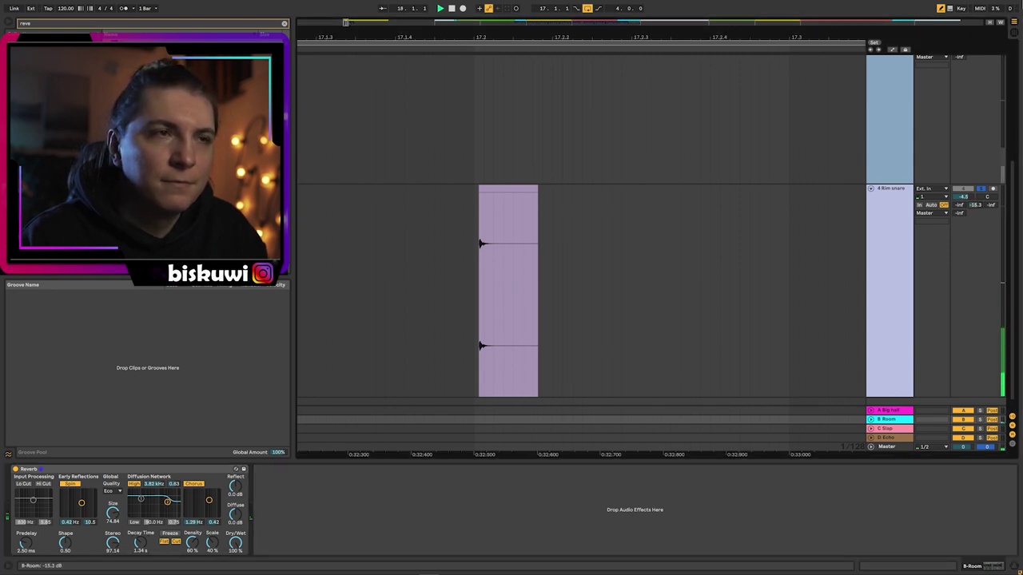
key("space")
Unsolo the rim snare, play the beat from bar 17 and lower the rim snare's track volume
left_click_drag(637, 37, 637, 16)
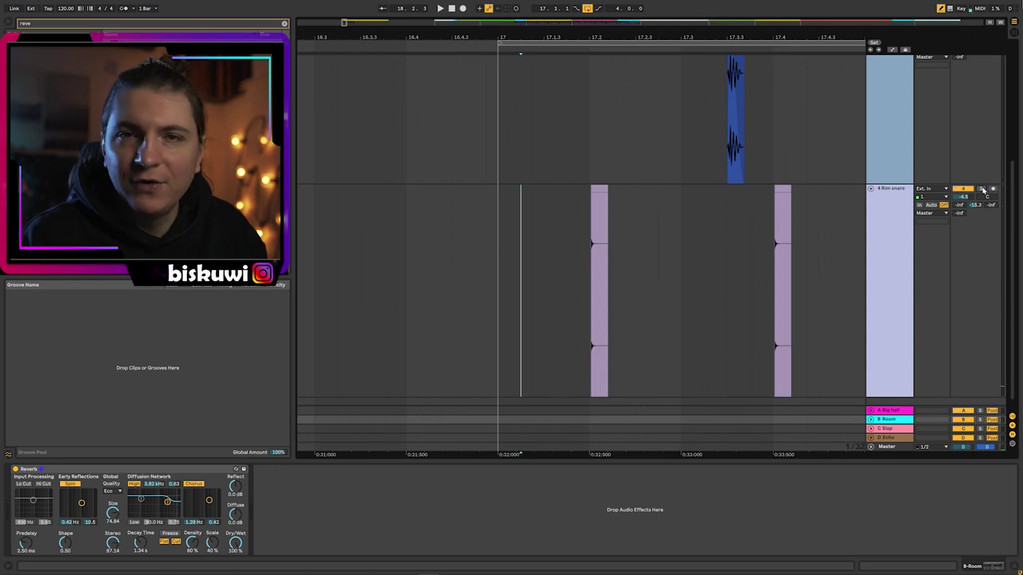
left_click(496, 244)
key("space")
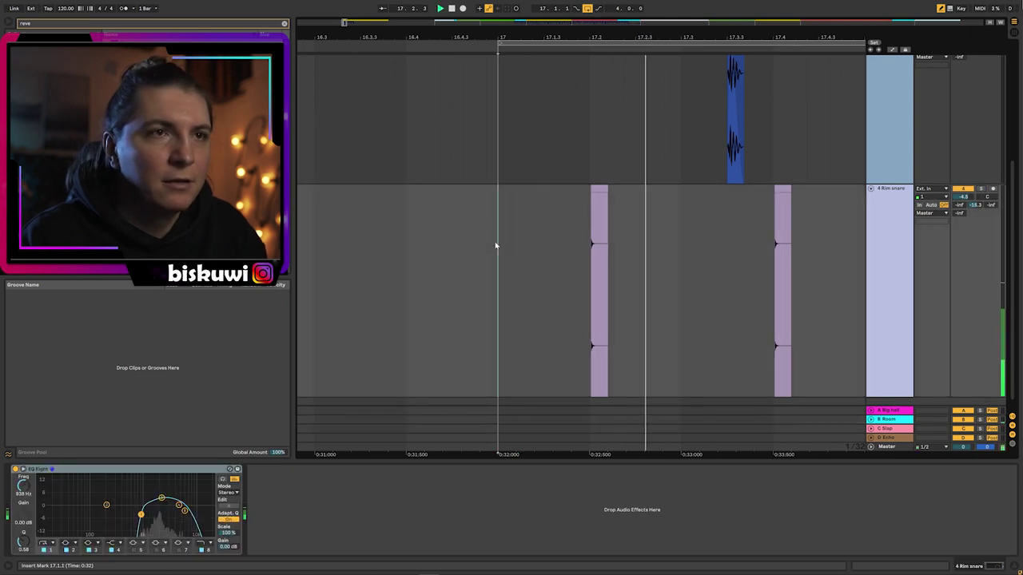
left_click_drag(965, 197, 965, 210)
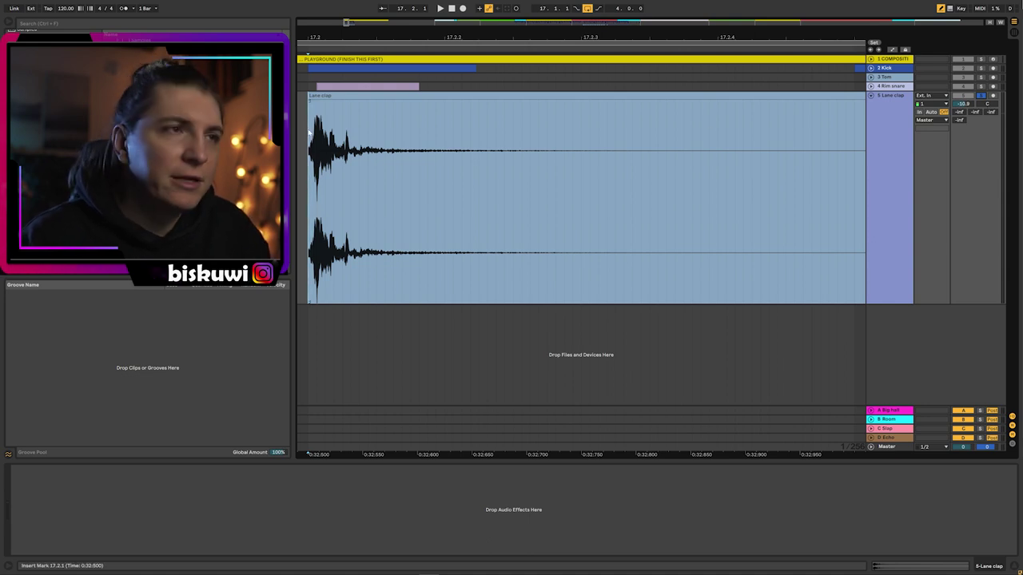
Unsolo the Lane clap and lower its track volume to -22.5 dB while playing it against the rest of the beat
key("space")
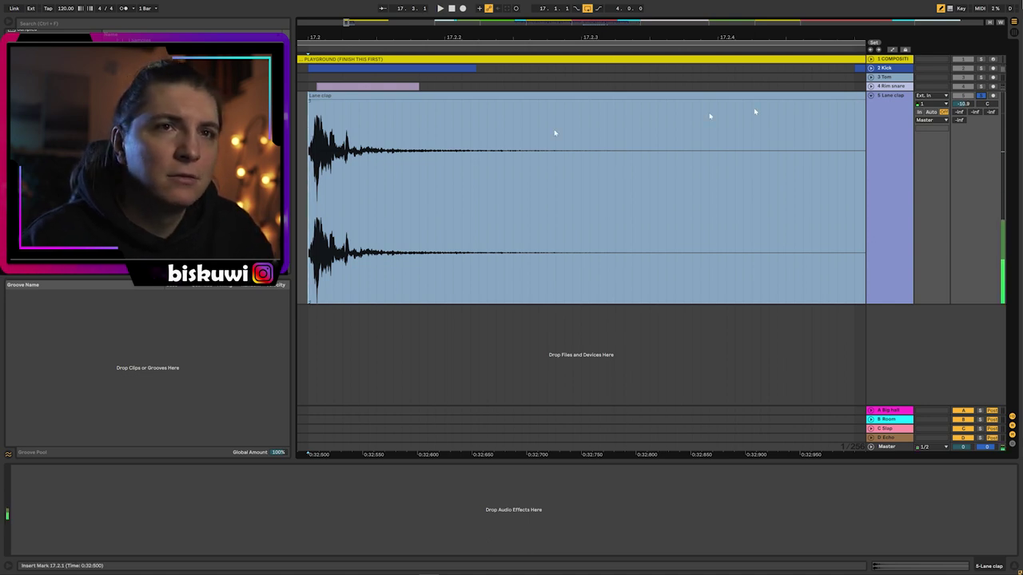
left_click_drag(964, 103, 965, 112)
key("space")
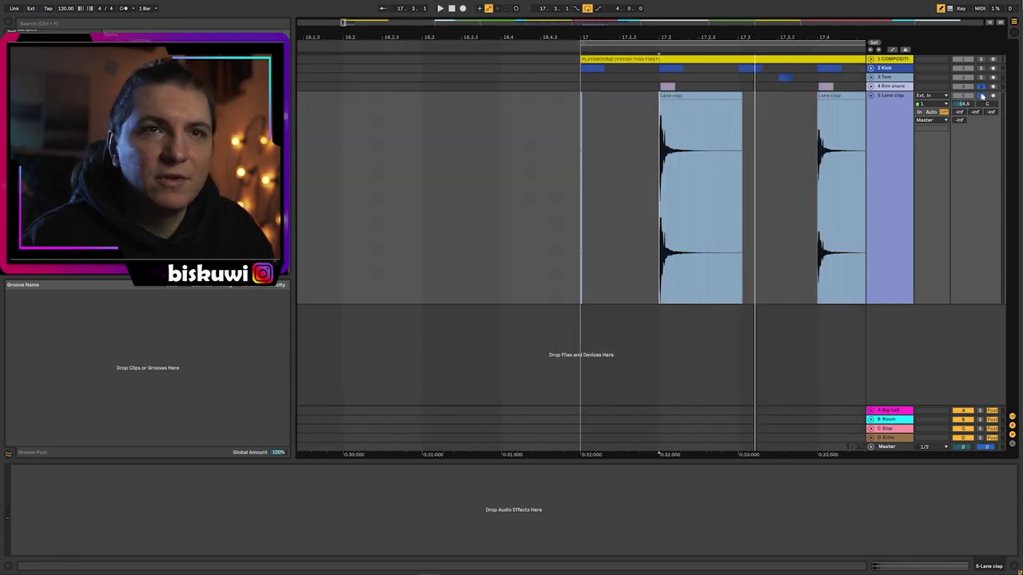
left_click(982, 96)
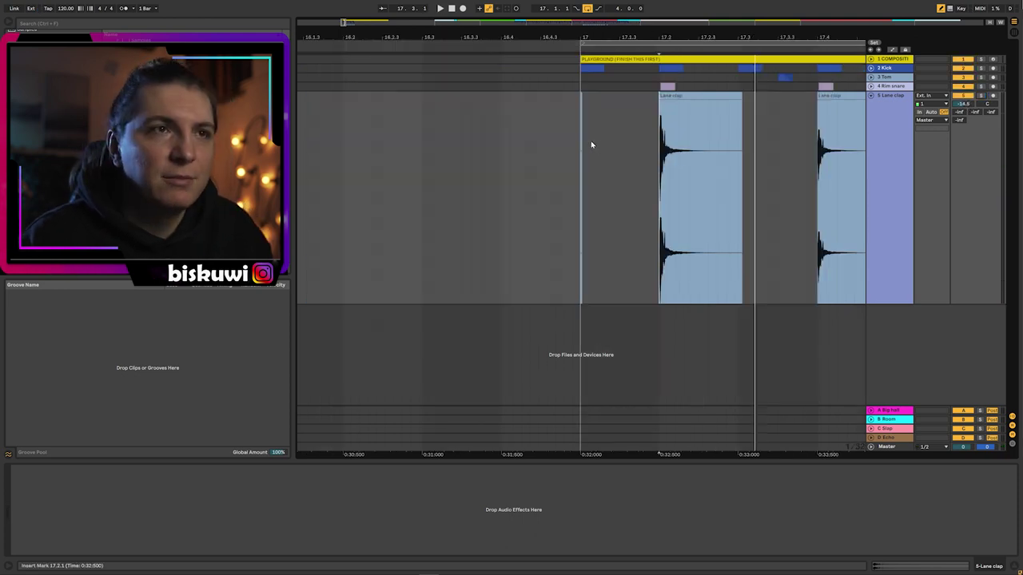
key("space")
mouse_move(964, 104)
left_mouse_down()
mouse_move(964, 132)
mouse_move(964, 99)
left_mouse_up()
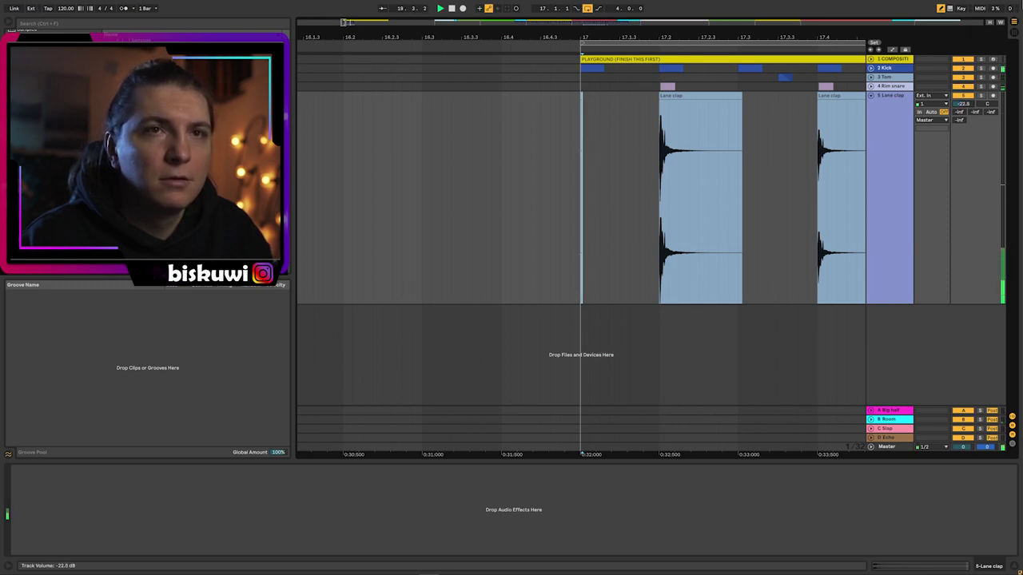
key("space")
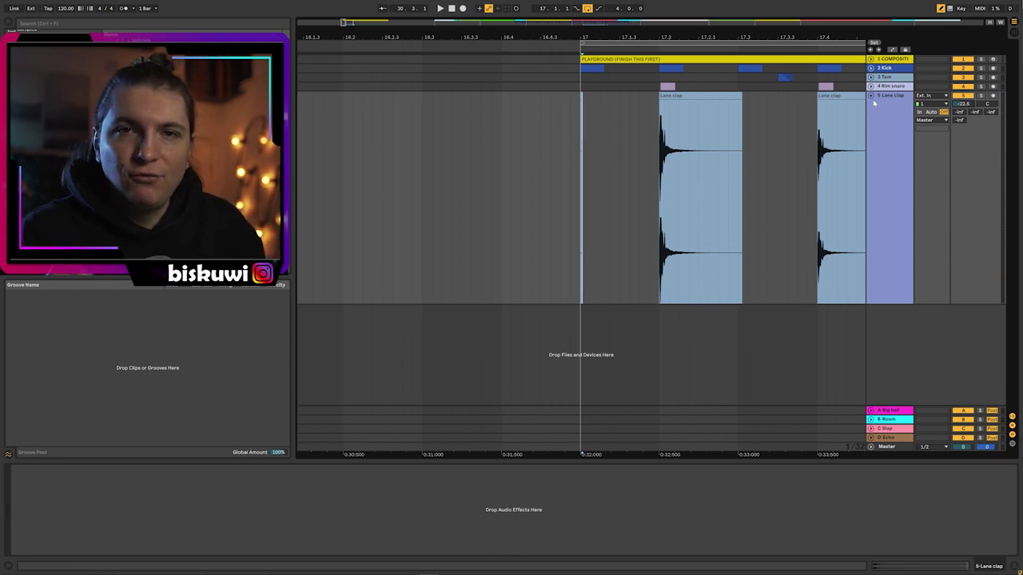
Audition the Hand clap 1, Hand clap 2 and Hand clap 3 tracks one after another in solo
left_click_drag(773, 34, 589, 61)
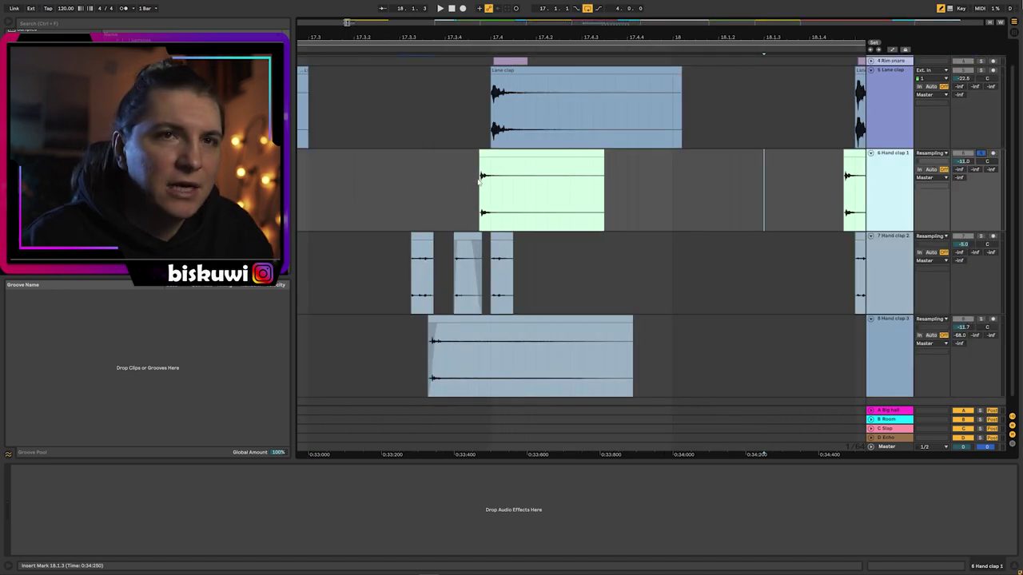
left_click(479, 181)
key("space")
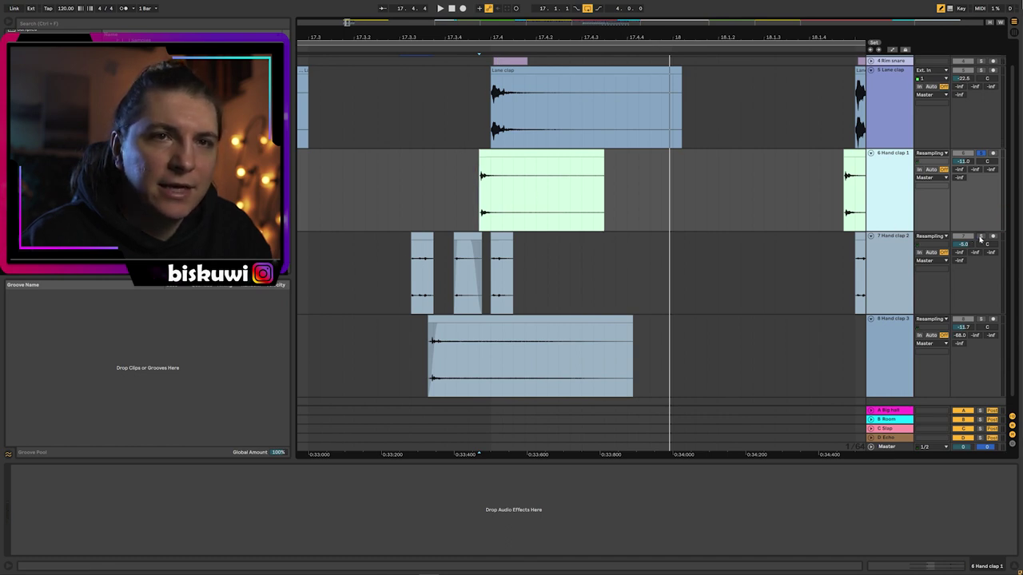
left_click(410, 276)
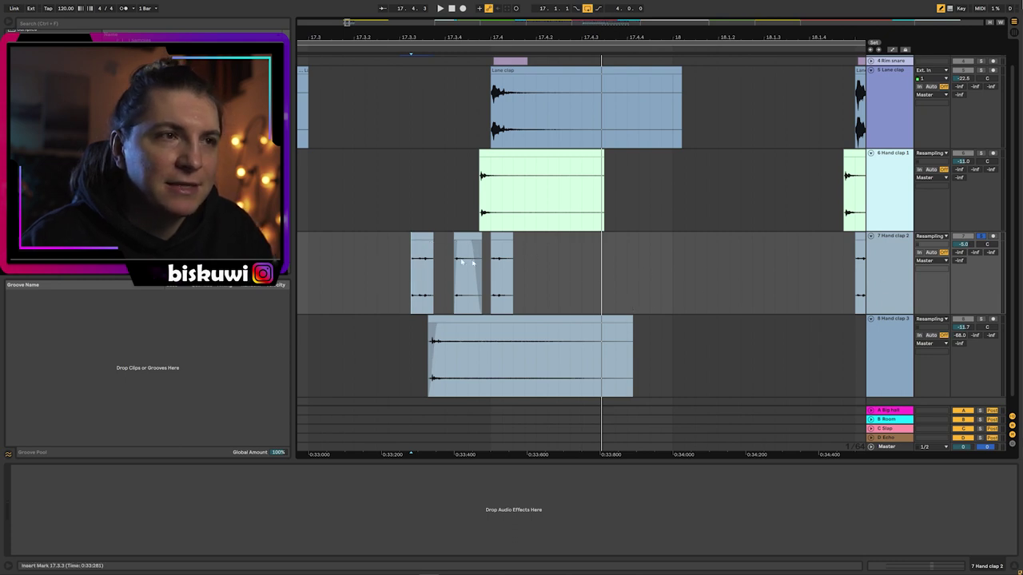
key("space")
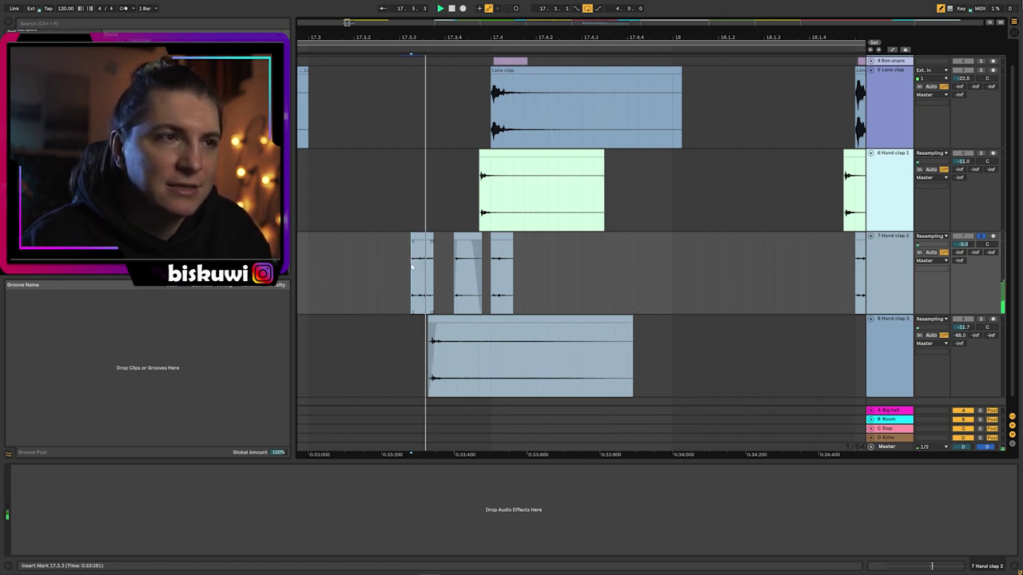
key("space")
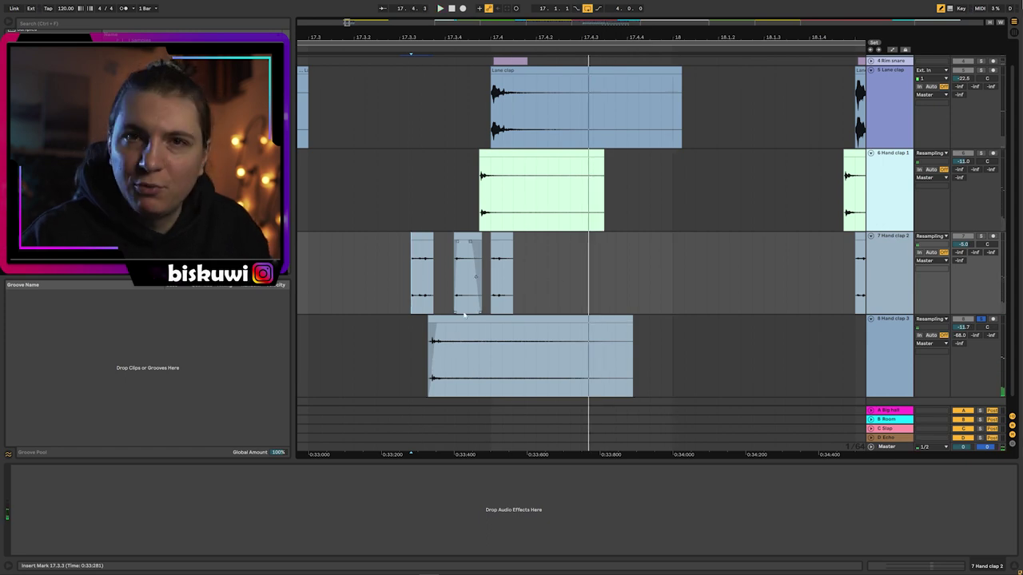
Play the beat from bar 17 to hear the Lane clap and three Hand clap tracks layered together
left_click(308, 166)
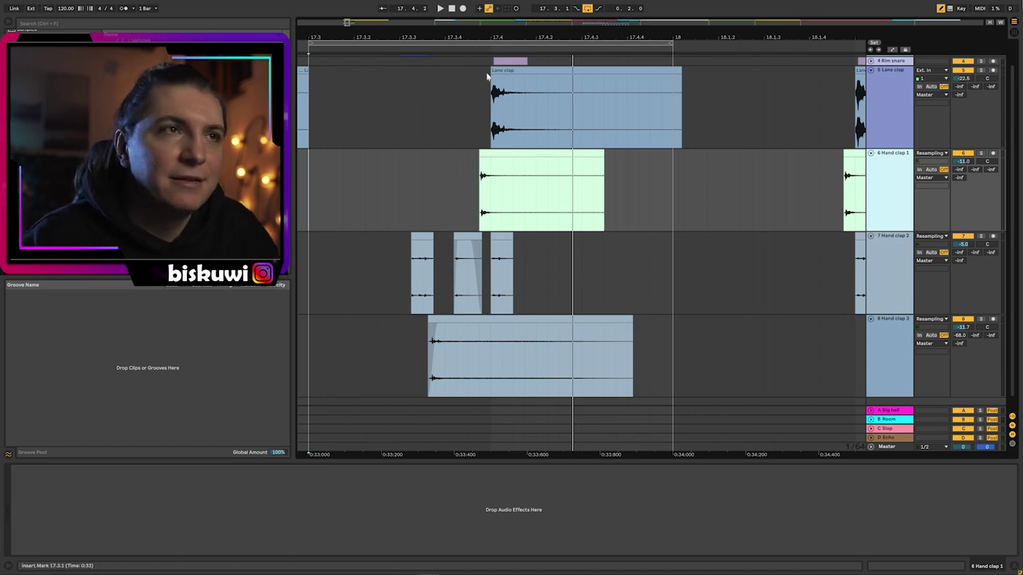
left_click_drag(507, 31, 352, 47)
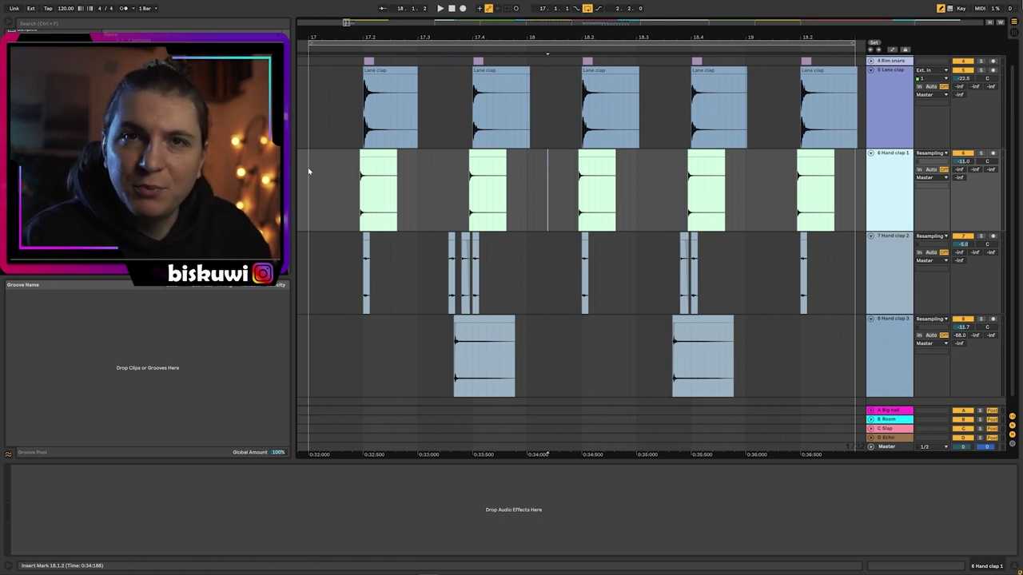
left_click(306, 129)
key("space")
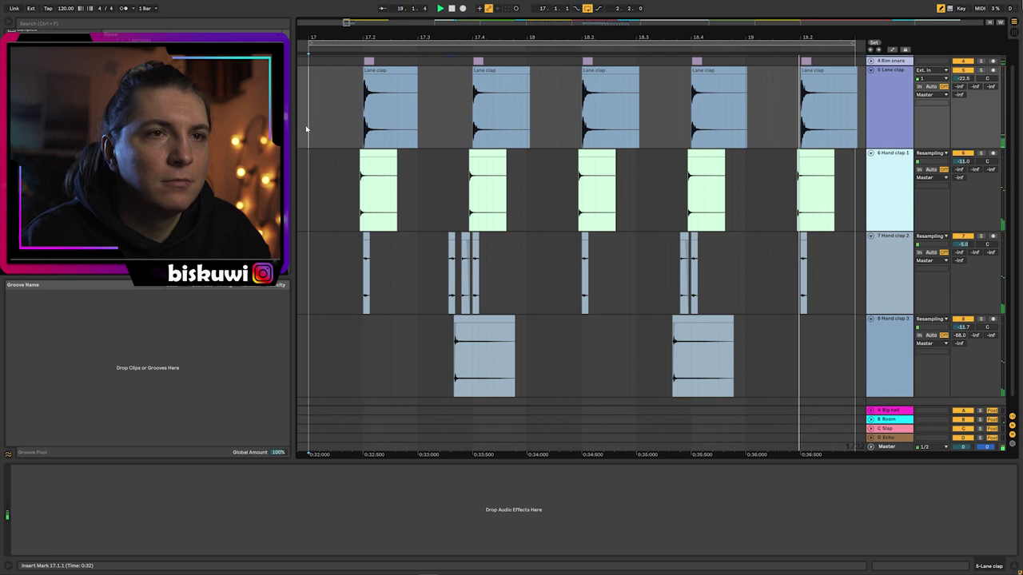
key("space")
Group the Lane clap, Hand clap 1, Hand clap 2 and Hand clap 3 tracks
left_click(906, 124)
left_click(899, 356, "shift")
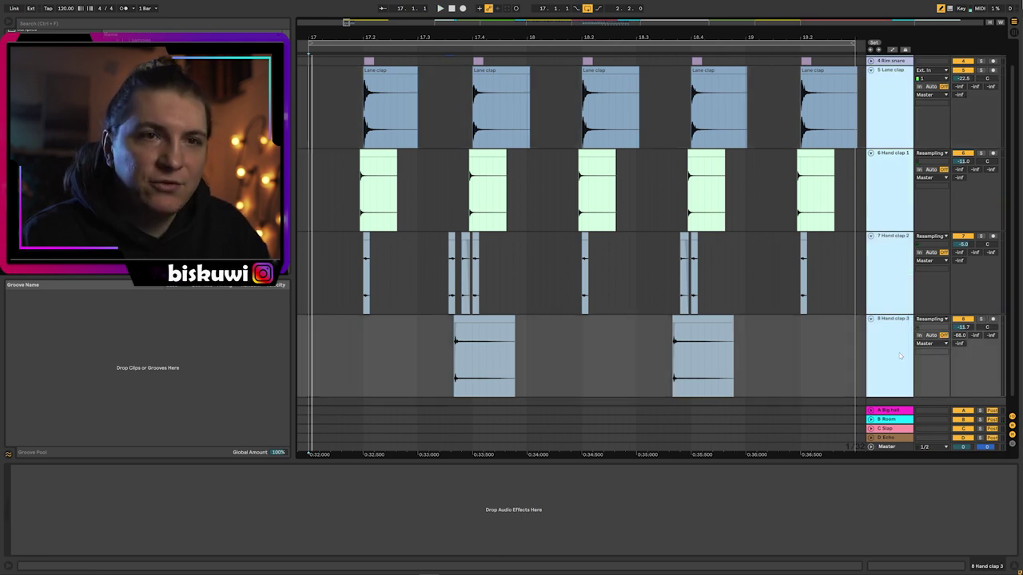
key("ctrl+g")
Find the Glue Compressor by searching for "glue" and add it to the clap group
left_click(883, 87)
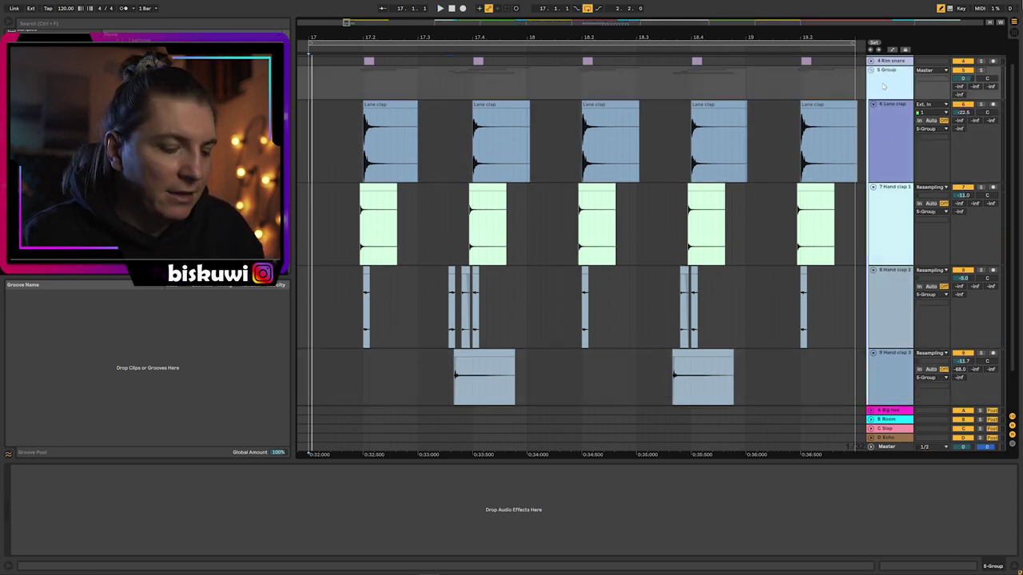
key("ctrl+f")
type("glue")
key("Return")
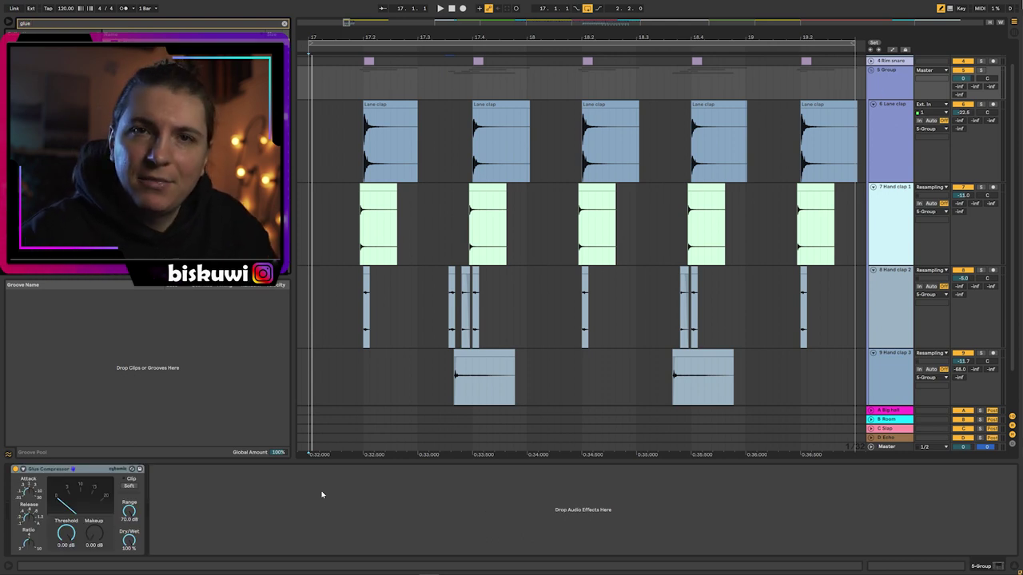
Adjust the Glue Compressor's attack and lower its threshold to -32.4 dB
left_click_drag(28, 498, 29, 492)
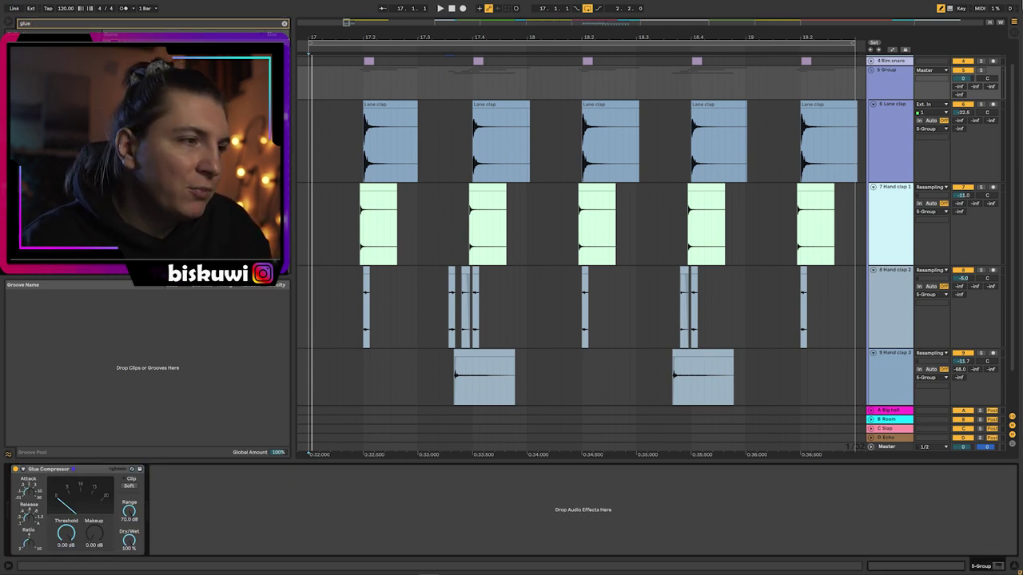
left_click_drag(66, 549, 66, 568)
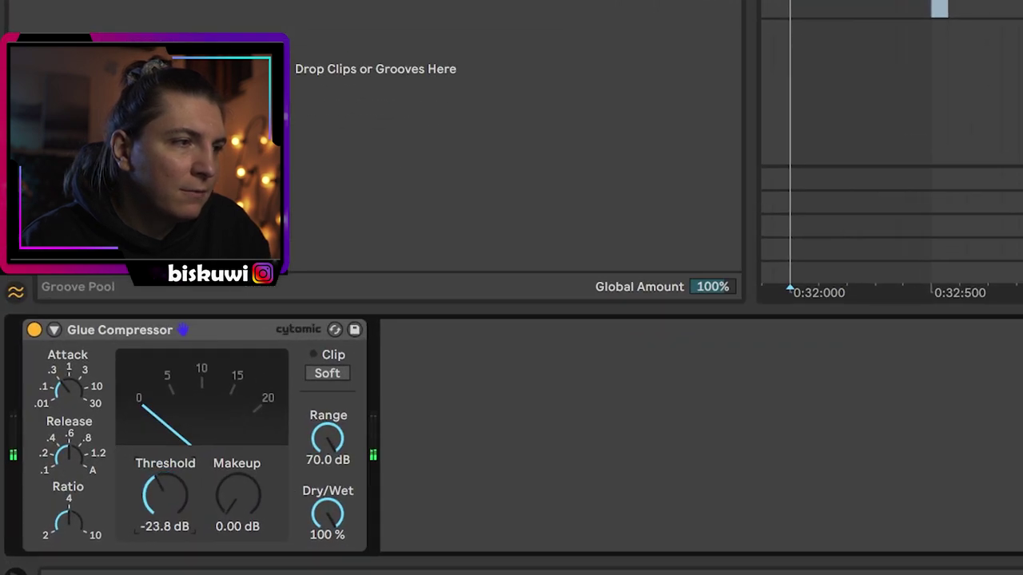
left_click_drag(165, 496, 165, 517)
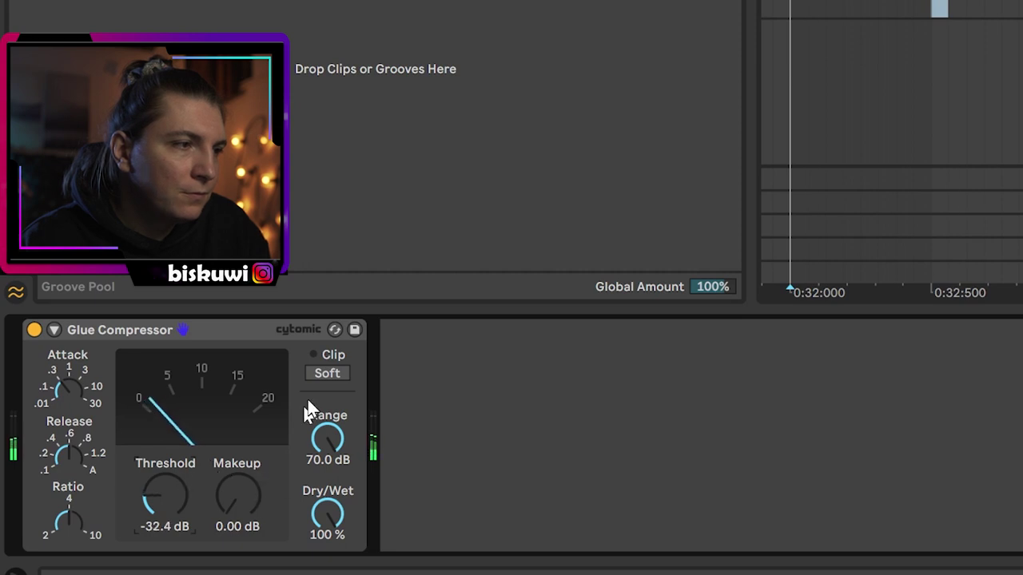
Enable soft clipping, set makeup to 1.27 dB and threshold to -34.0 dB, and compare the claps with the compressor bypassed
left_click(319, 374)
left_click_drag(237, 497, 237, 492)
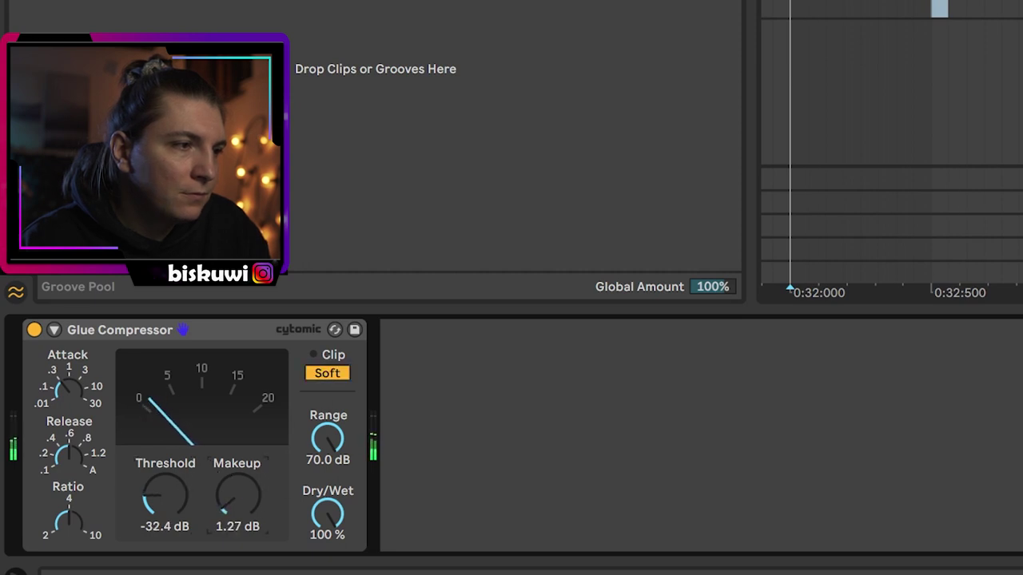
left_click_drag(165, 495, 164, 500)
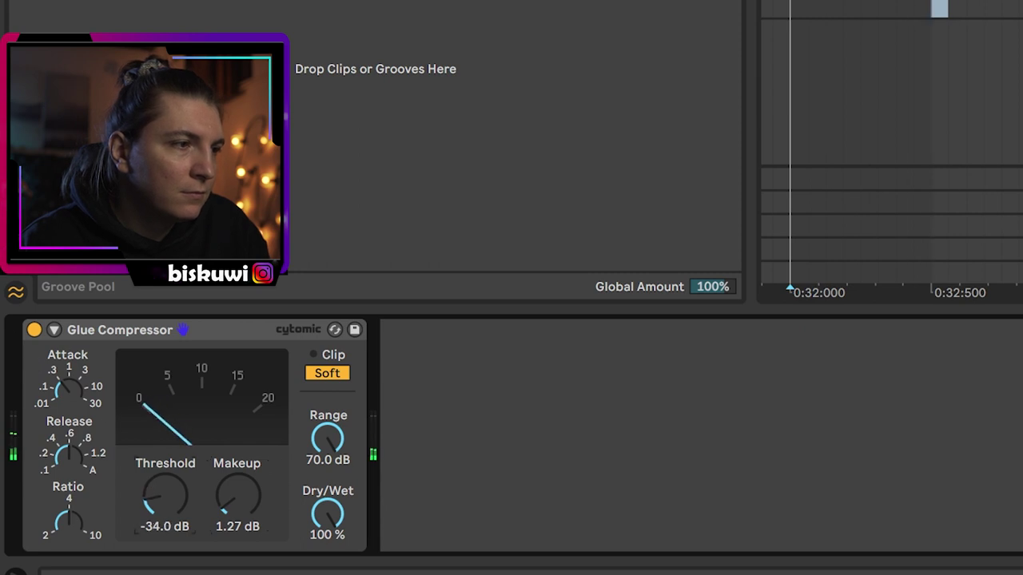
left_click(35, 329)
left_click(34, 329)
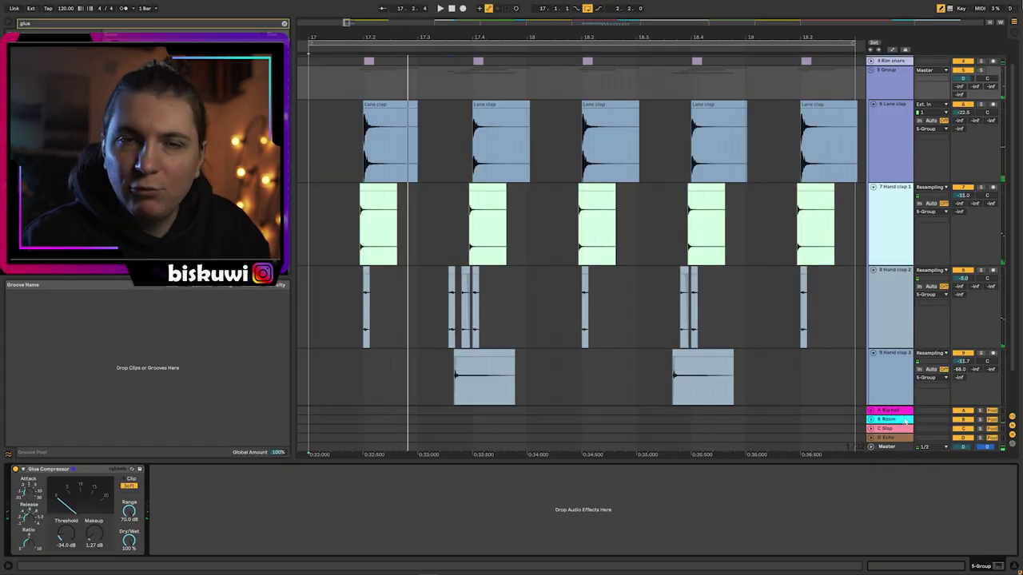
Insert a return track after the Room return and load a Reverb on it by searching for "reve"
right_click(906, 421)
left_click(933, 471)
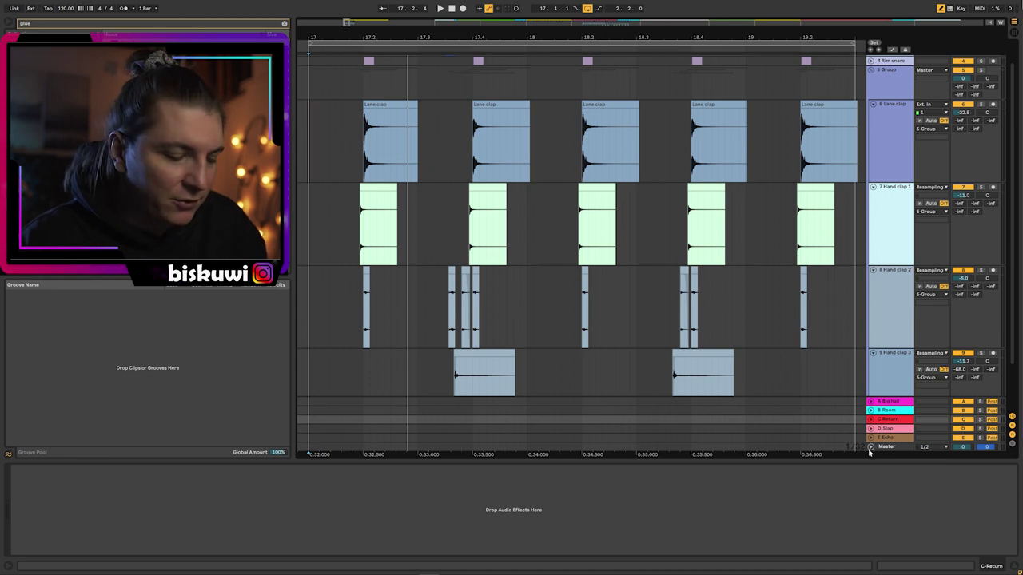
key("super+f")
type("reve")
key("Return")
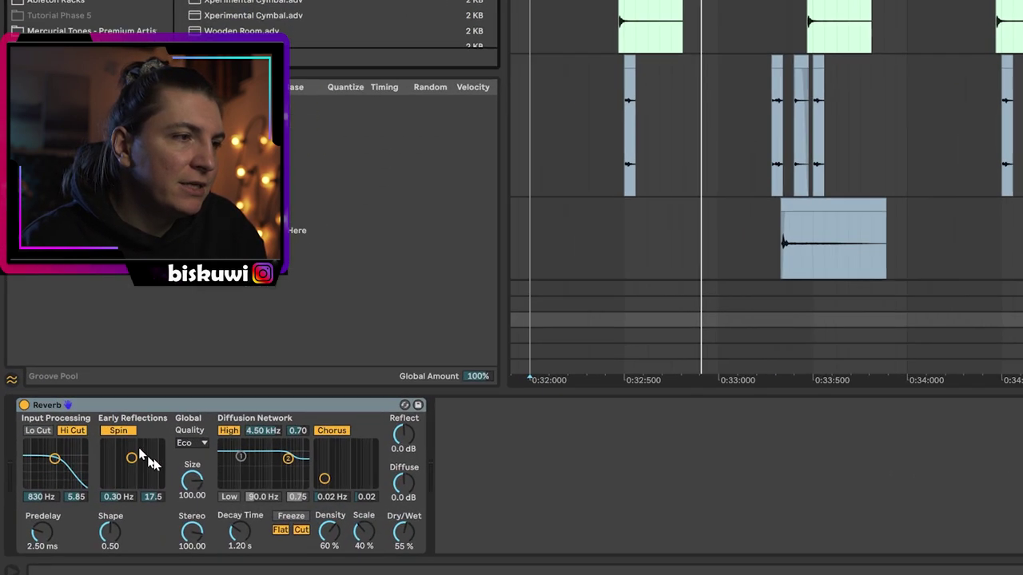
Set the Reverb's quality to High, size to 12.66 and stereo to 61.90
left_click(109, 490)
left_click(112, 512)
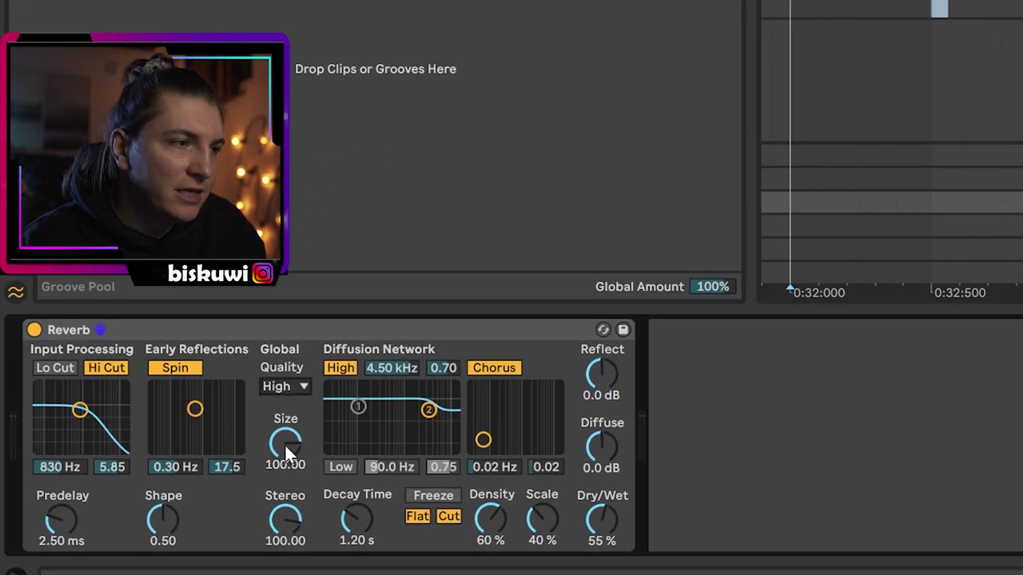
left_click_drag(285, 444, 281, 471)
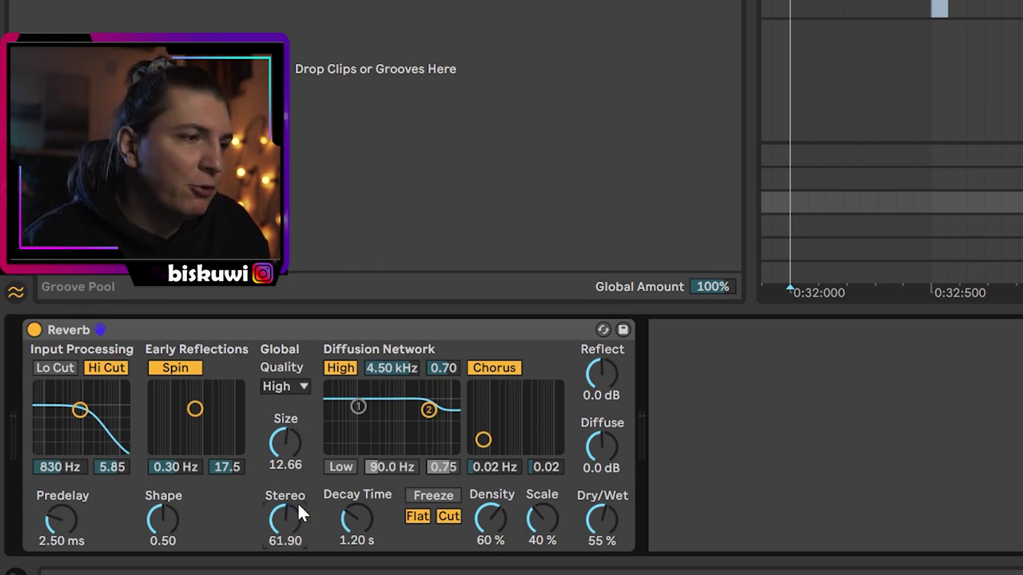
Turn off the Reverb's Hi Cut, Spin and Chorus, and set the high diffusion filter to 5.02 kHz and 0.72
left_click(88, 372)
left_click_drag(434, 416, 437, 415)
left_click(489, 370)
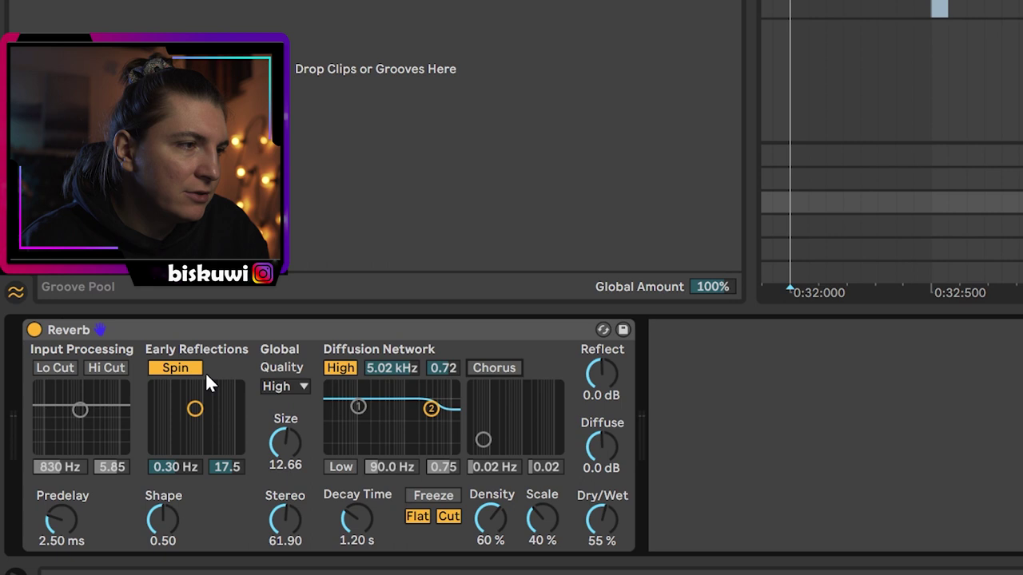
left_click(183, 372)
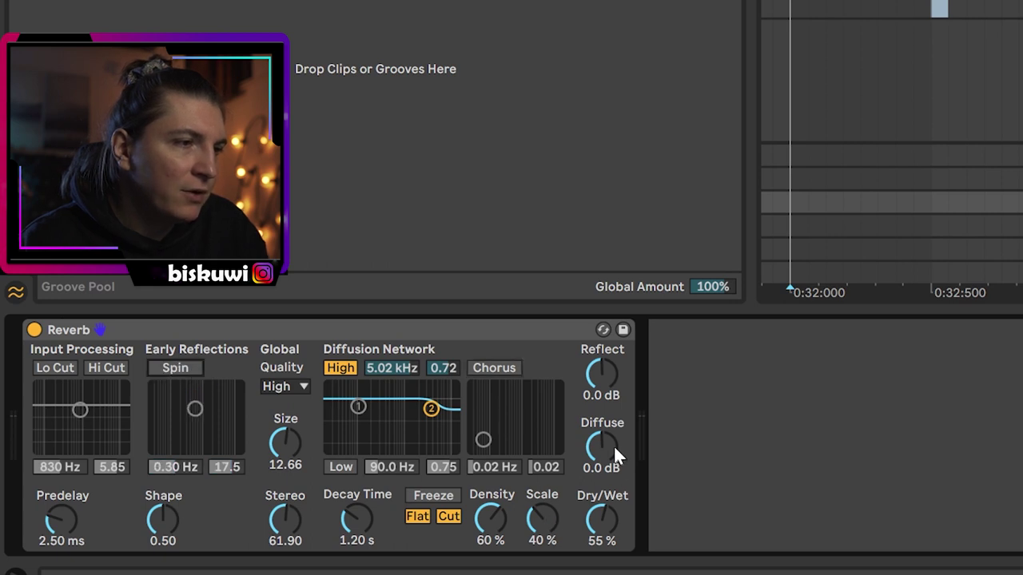
Set the Reverb's dry/wet to 100% and its decay time to 649 ms
left_click_drag(597, 528, 598, 520)
left_click_drag(357, 520, 356, 547)
left_click_drag(356, 520, 357, 518)
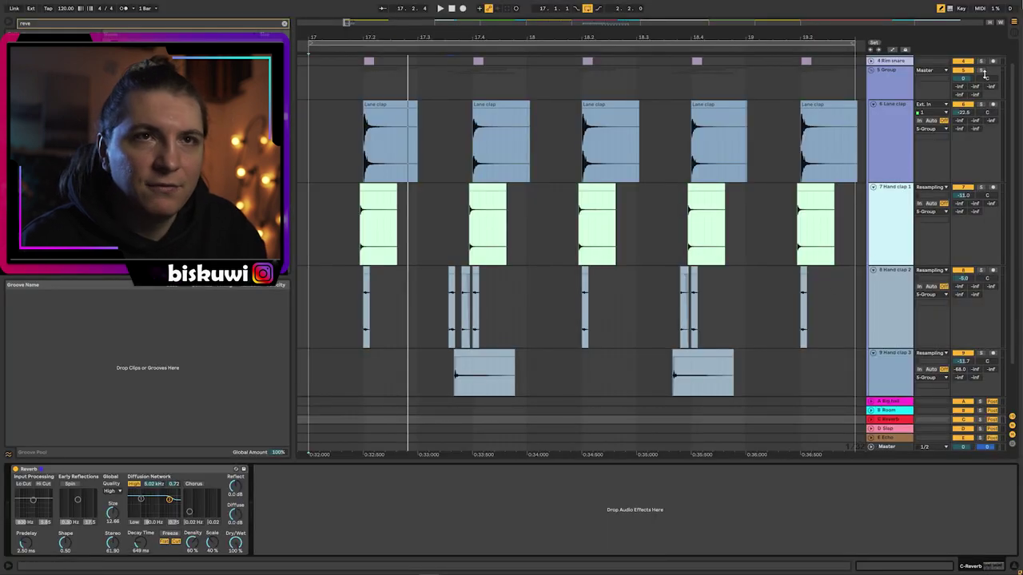
While soloing the clap group, enable the Reverb's low diffusion filter at 72.2 Hz and 0.20, and set the decay time to 761 ms
left_click(982, 71)
key("space")
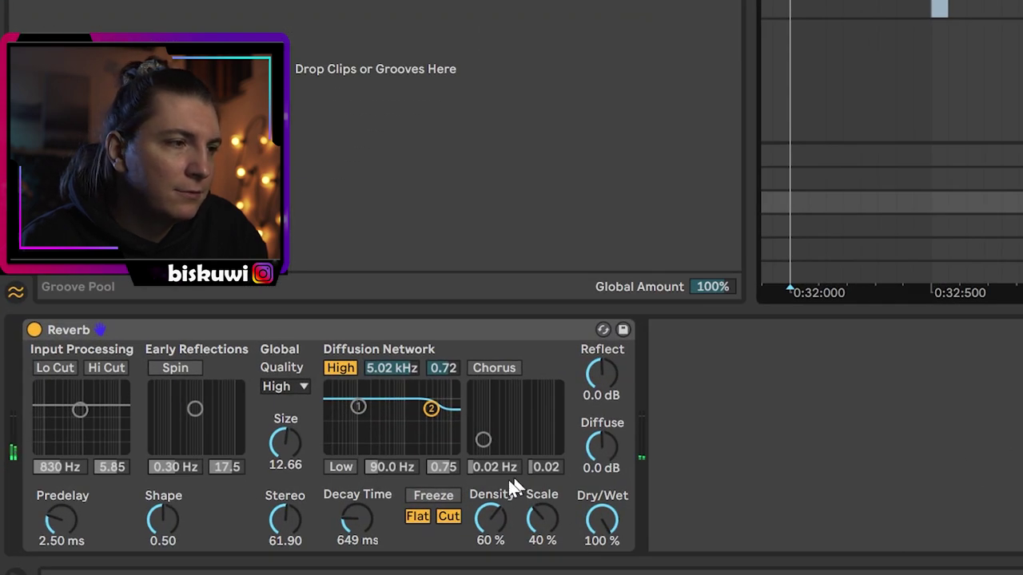
left_click_drag(431, 409, 431, 406)
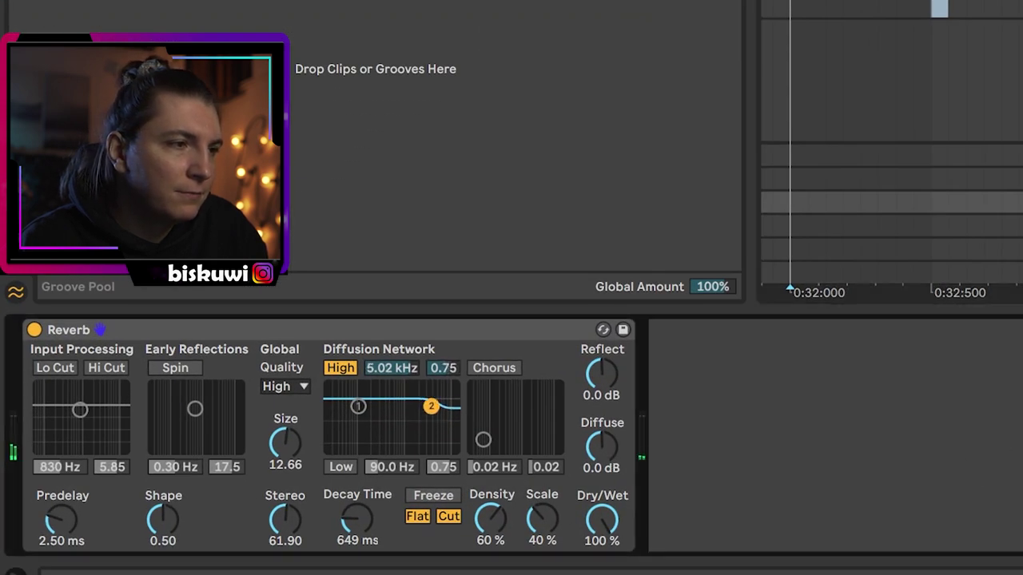
left_click(346, 473)
left_click_drag(349, 402, 354, 447)
left_click_drag(356, 520, 356, 517)
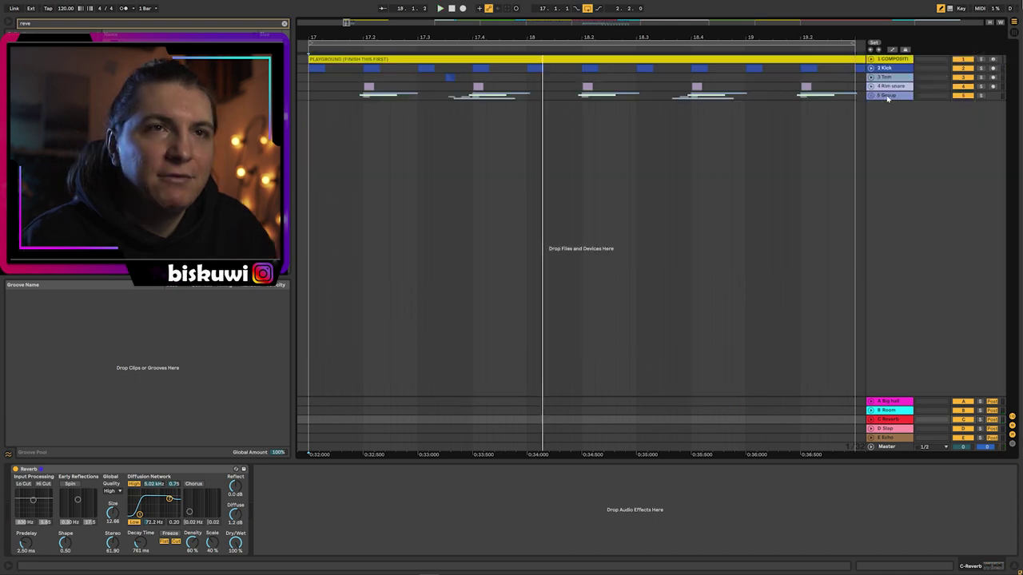
Recolour the clap group track dark blue
left_click(887, 98)
right_click(887, 97)
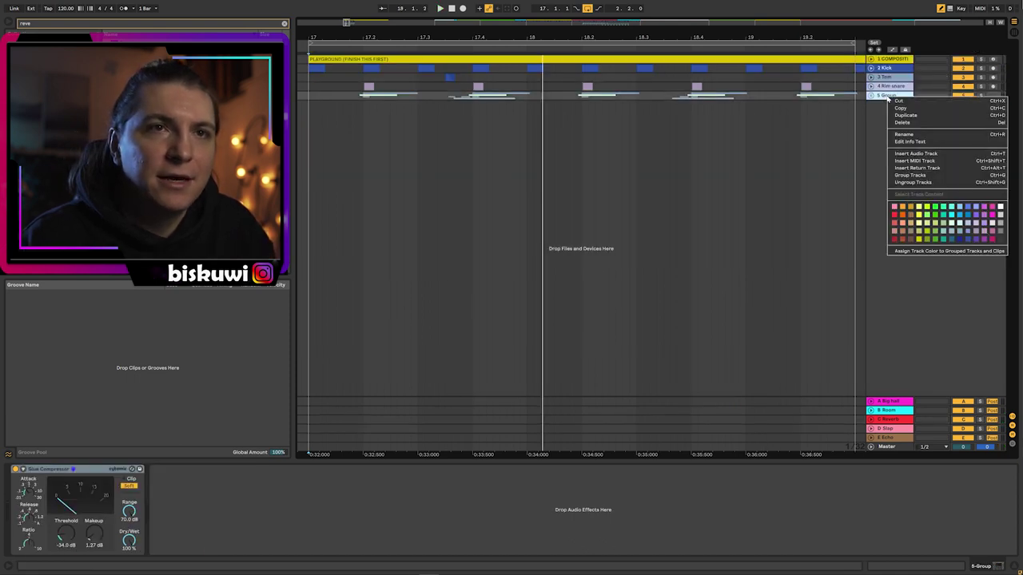
left_click(968, 239)
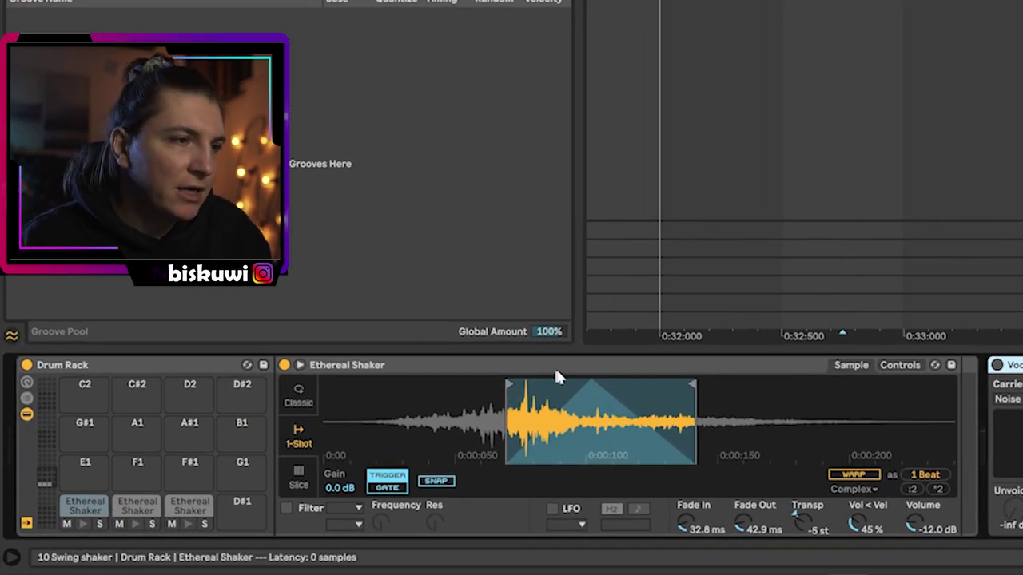
Audition the first Ethereal Shaker pad from the sample's very beginning, and move its start point to just after 0:00:050
left_click_drag(509, 384, 326, 384)
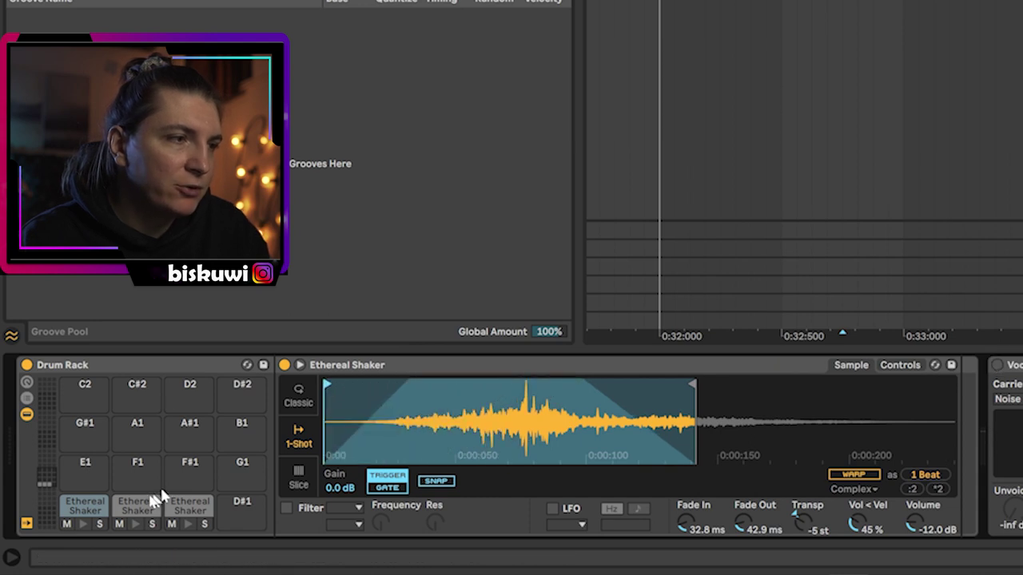
left_click(80, 525)
left_click(78, 524)
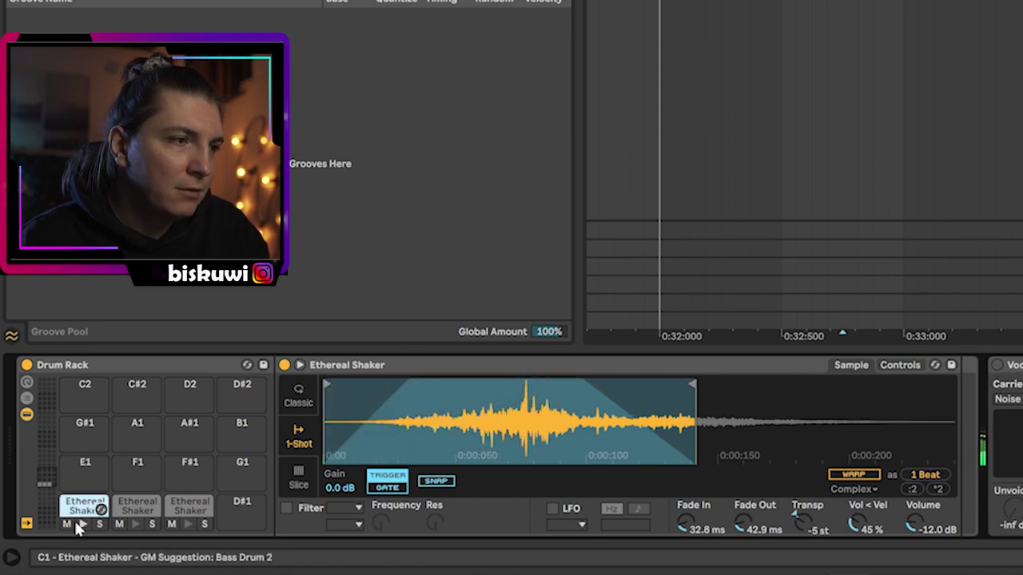
left_click_drag(326, 383, 471, 389)
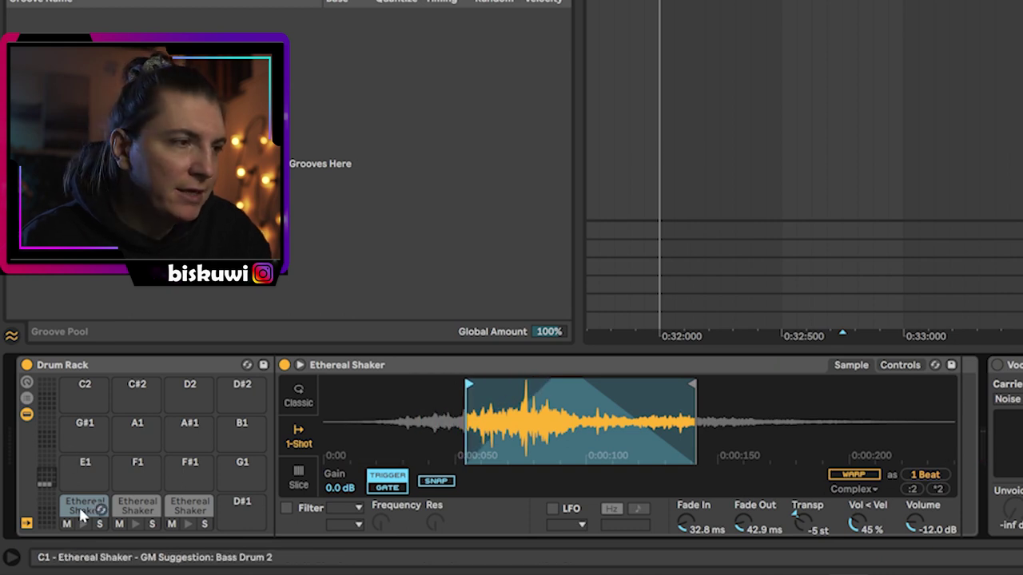
Compare the sample regions and transpositions of the three Ethereal Shaker pads in the Drum Rack
left_click(134, 508)
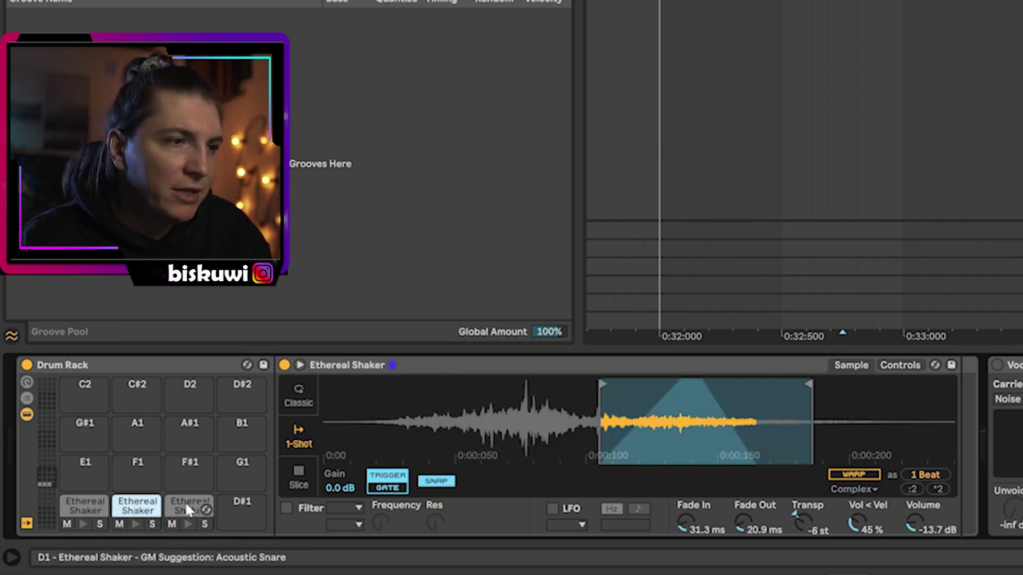
left_click(188, 510)
left_click(130, 510)
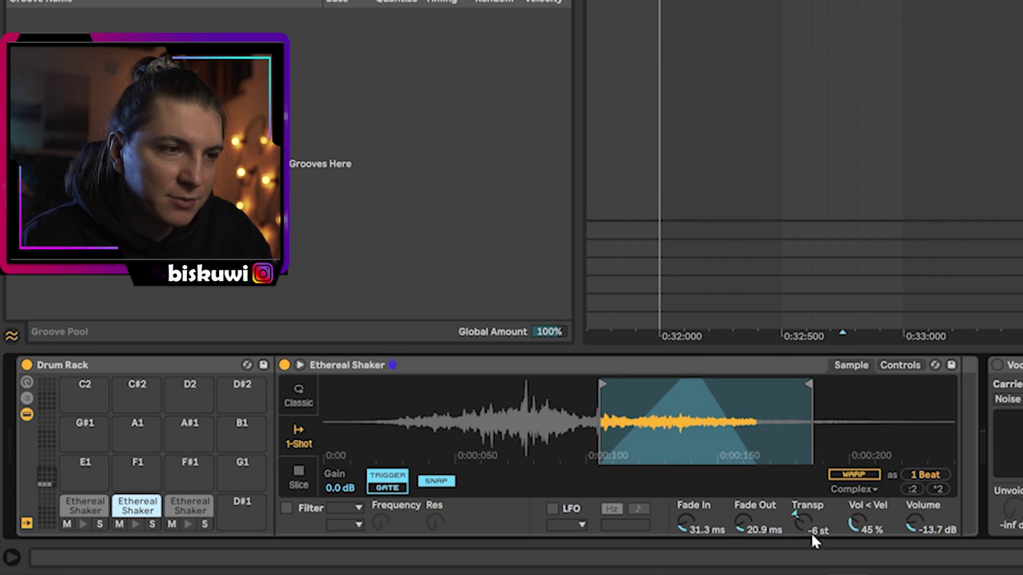
left_click(191, 506)
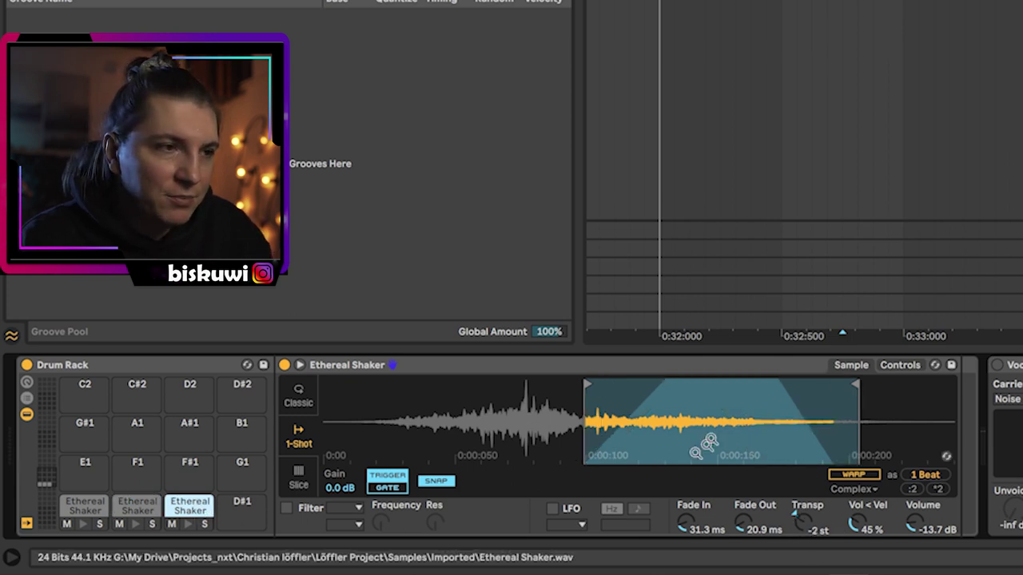
left_click(137, 506)
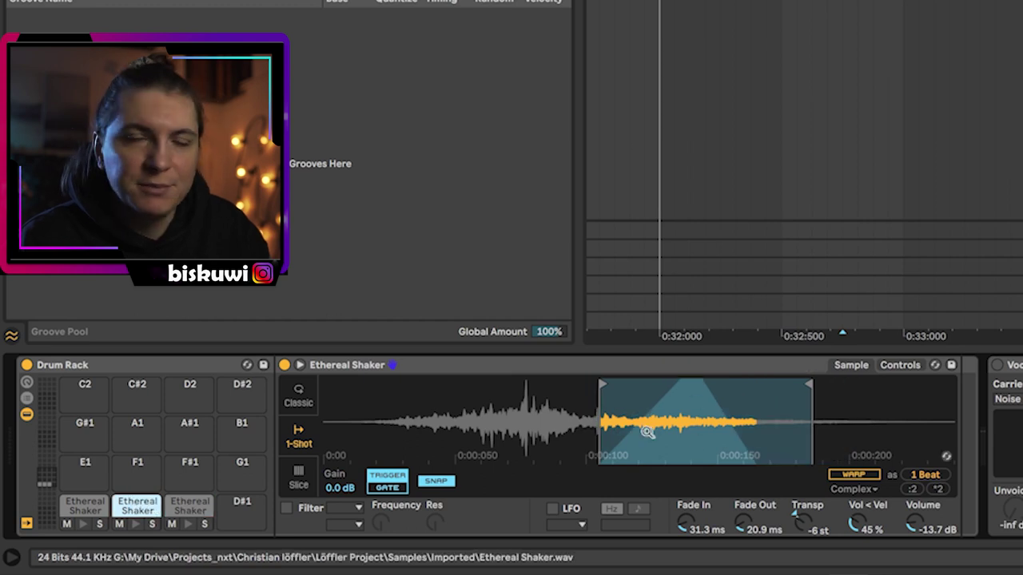
left_click(97, 508)
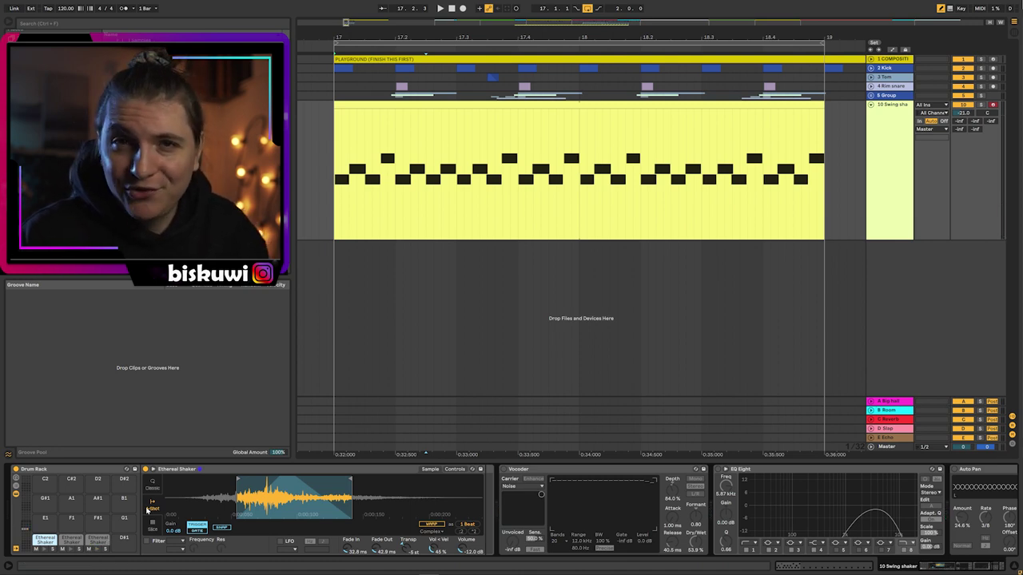
Open the Swing shaker MIDI clip, examine its note timing and velocities, and play the pattern in solo
double_click(468, 105)
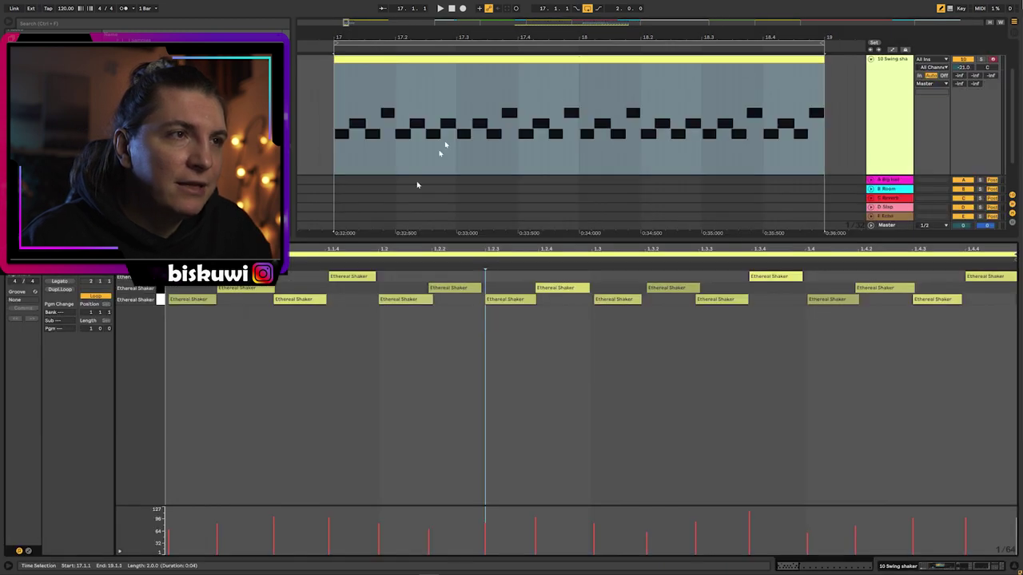
left_click(245, 359)
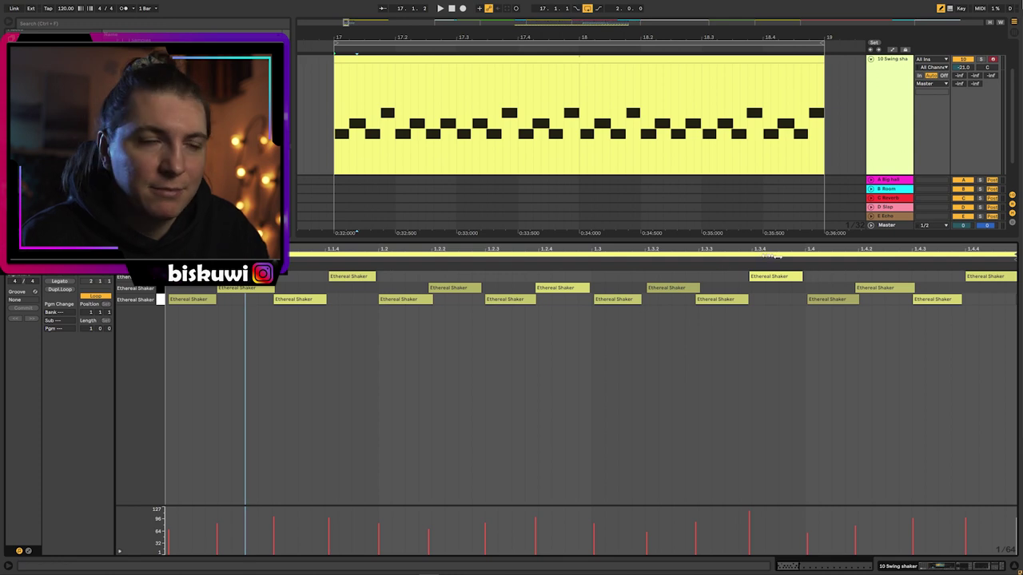
key("space")
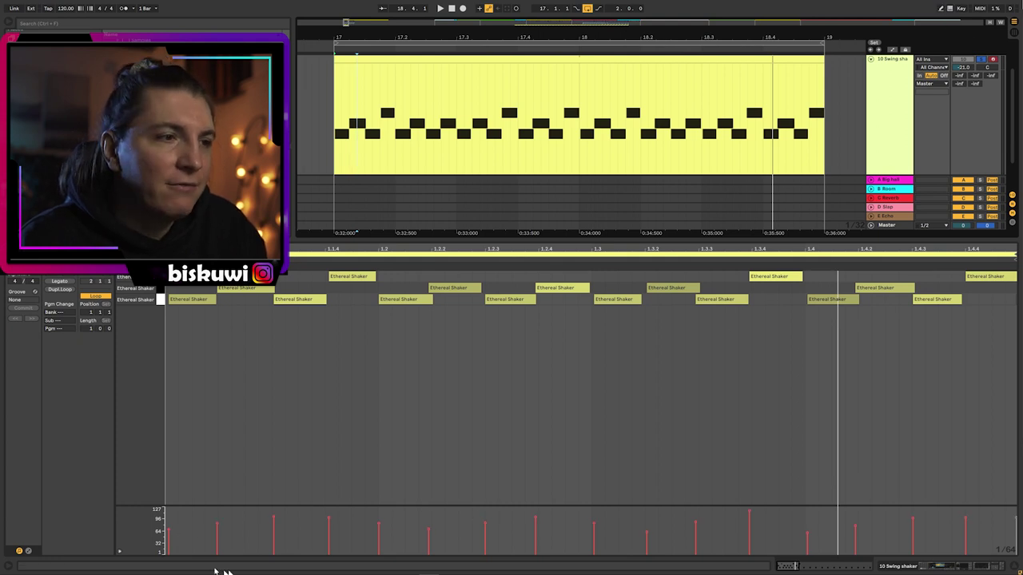
Enable the Vocoder on the Swing shaker track and audition its effect on the soloed pattern
key("space")
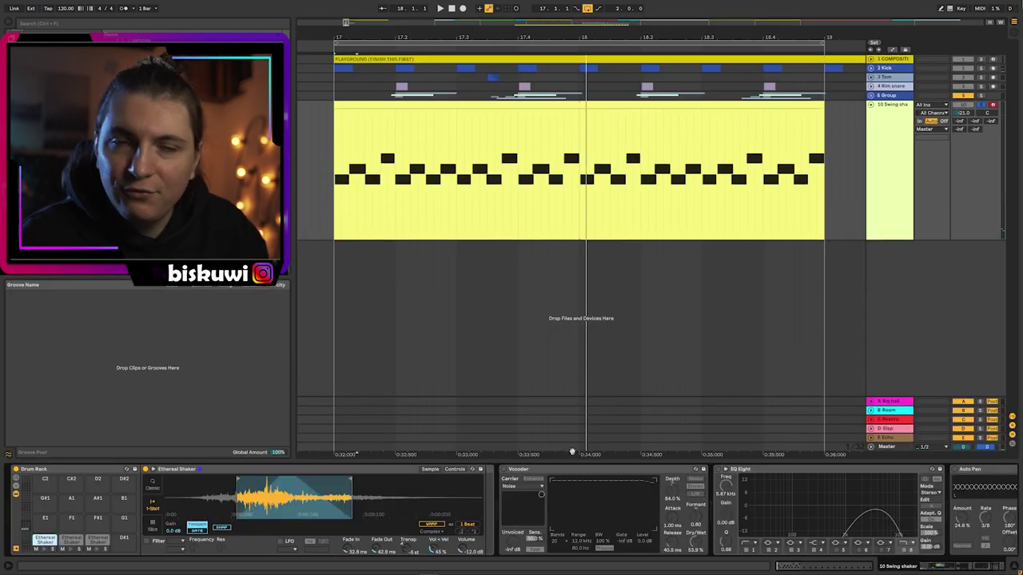
left_click(505, 470)
key("space")
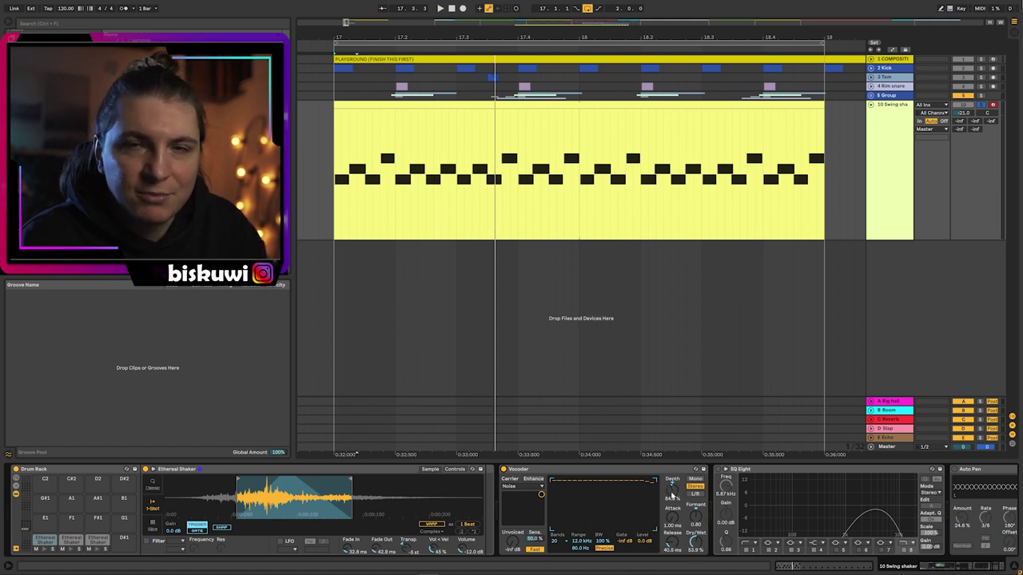
key("space")
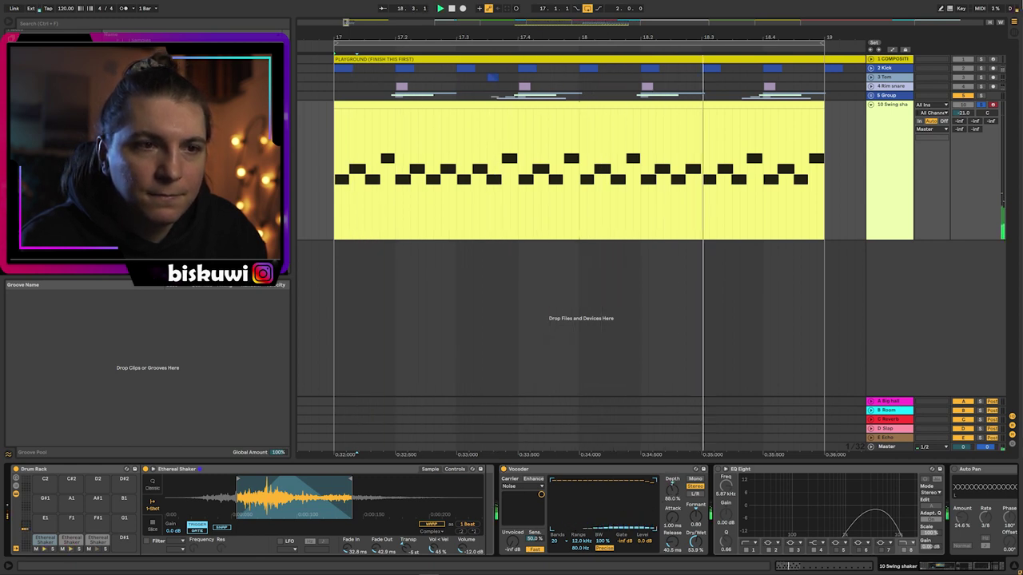
Enable the EQ Eight and Auto Pan on the Swing shaker track, audition the effect chain, and take the track out of solo
left_click(719, 470)
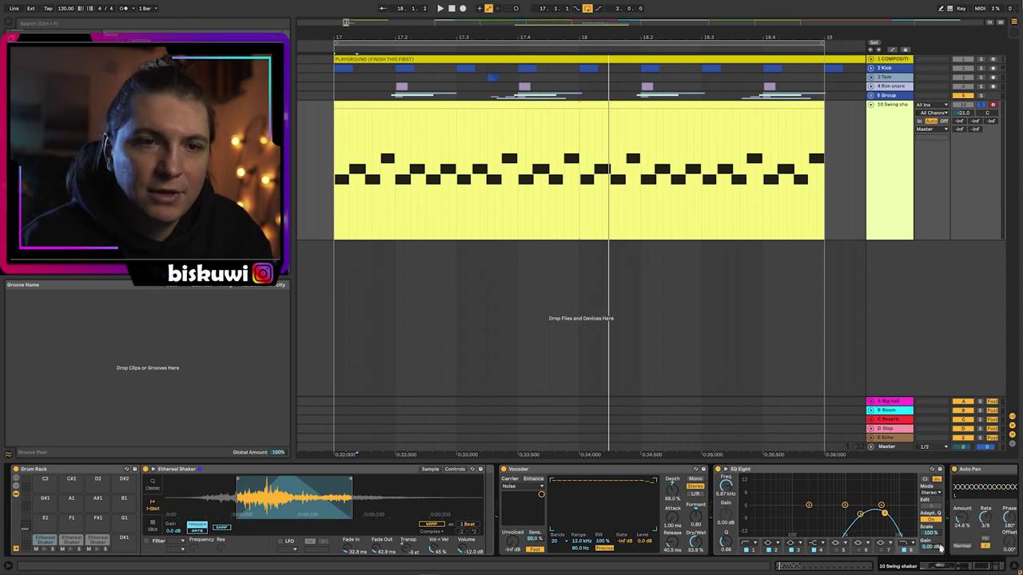
scroll(945, 566, "right", 3)
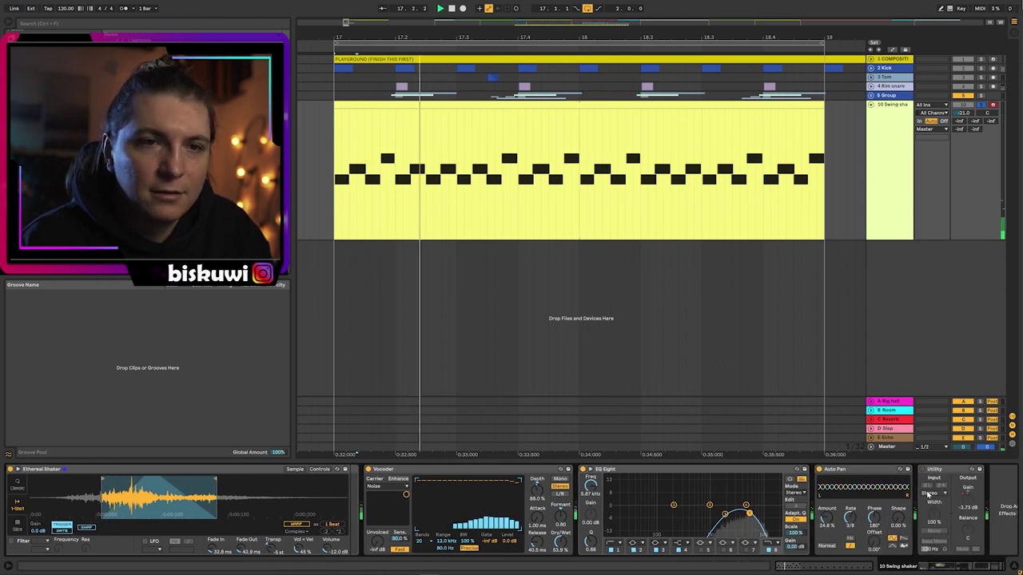
left_click(981, 106)
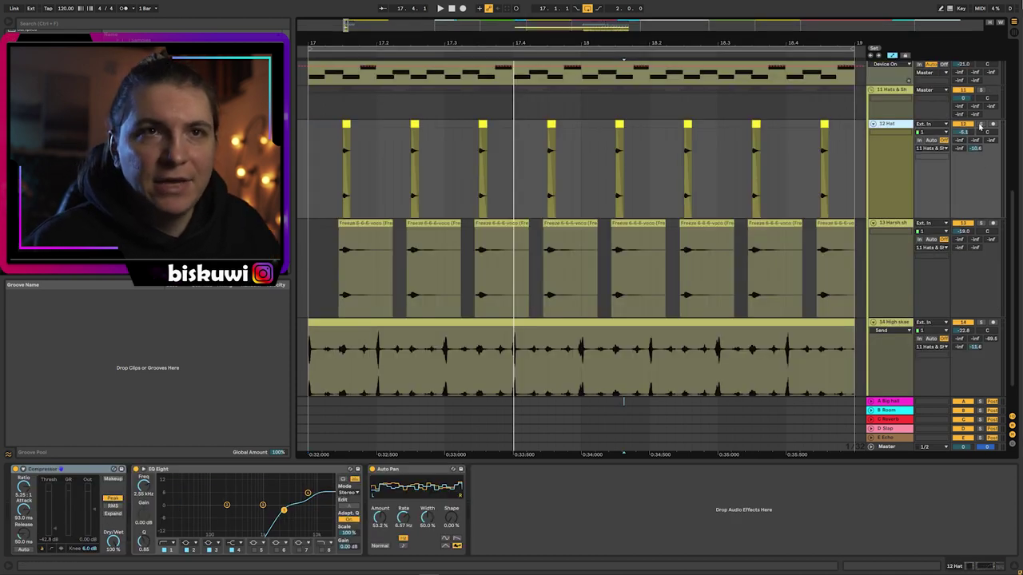
Solo the Hat track and play it from the start of bar 17
left_click(981, 126)
left_click(320, 152)
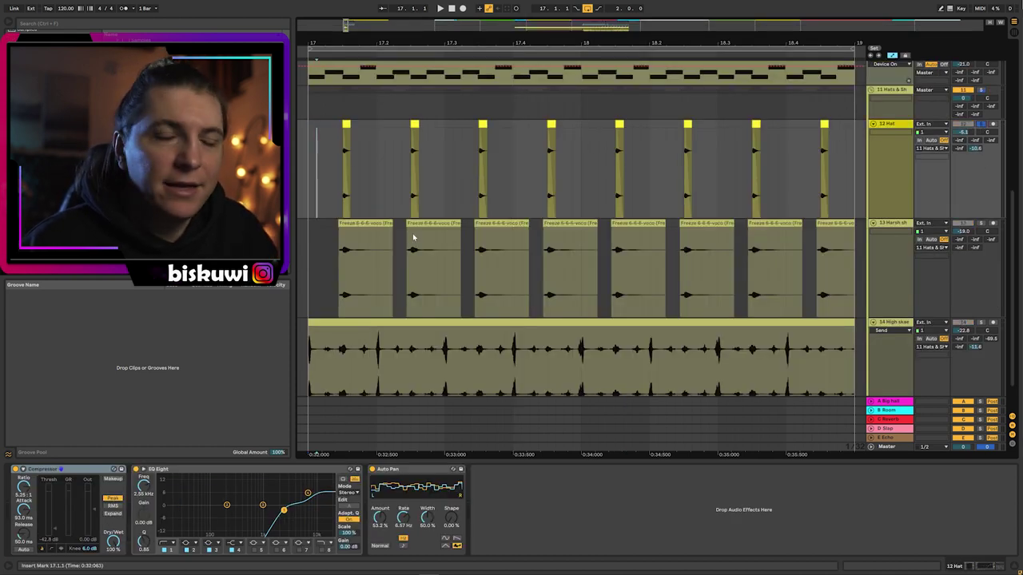
key("space")
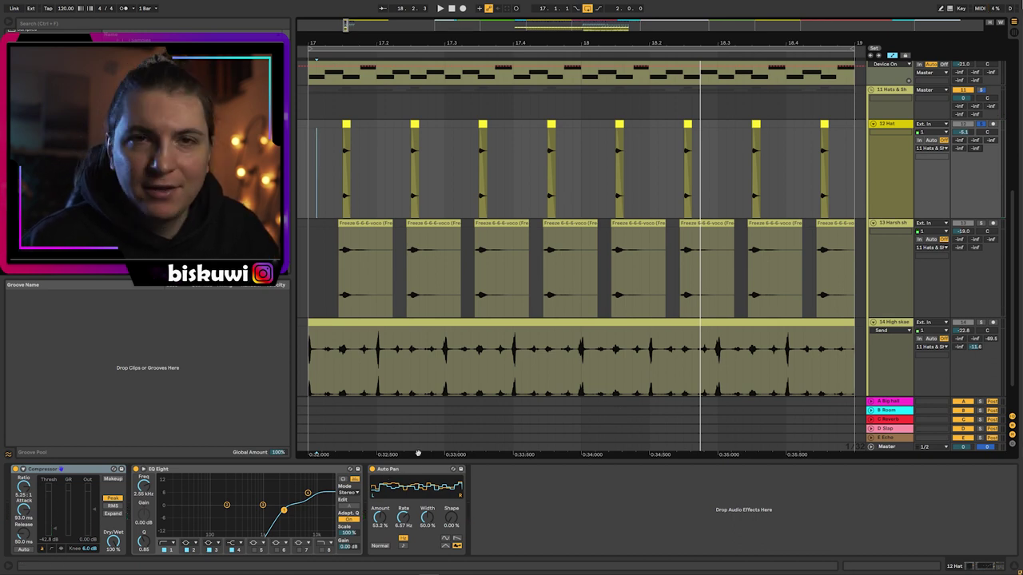
Add the harsh and high shaker tracks to the soloed Hat and listen to the layers together
key("space")
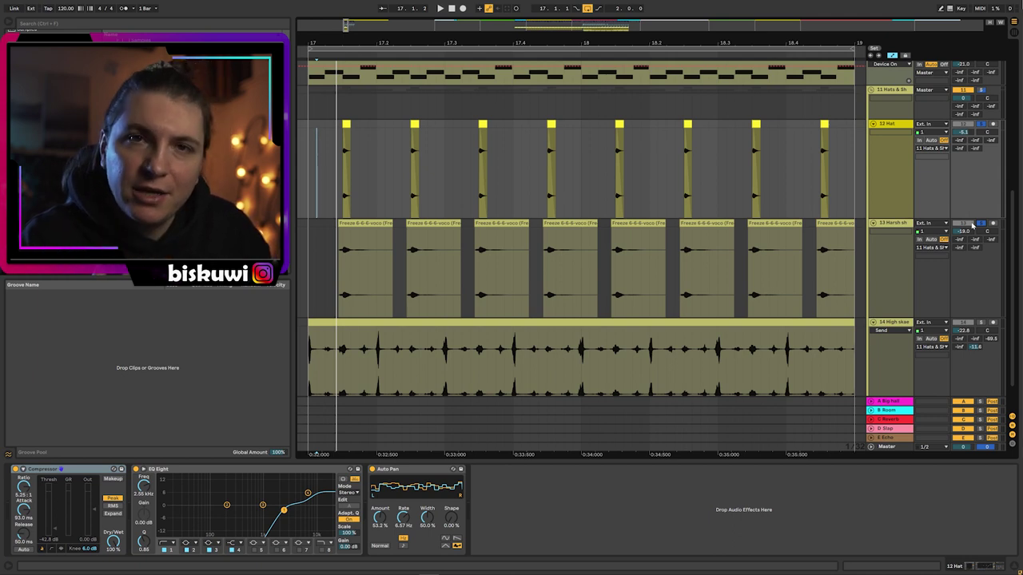
key("space")
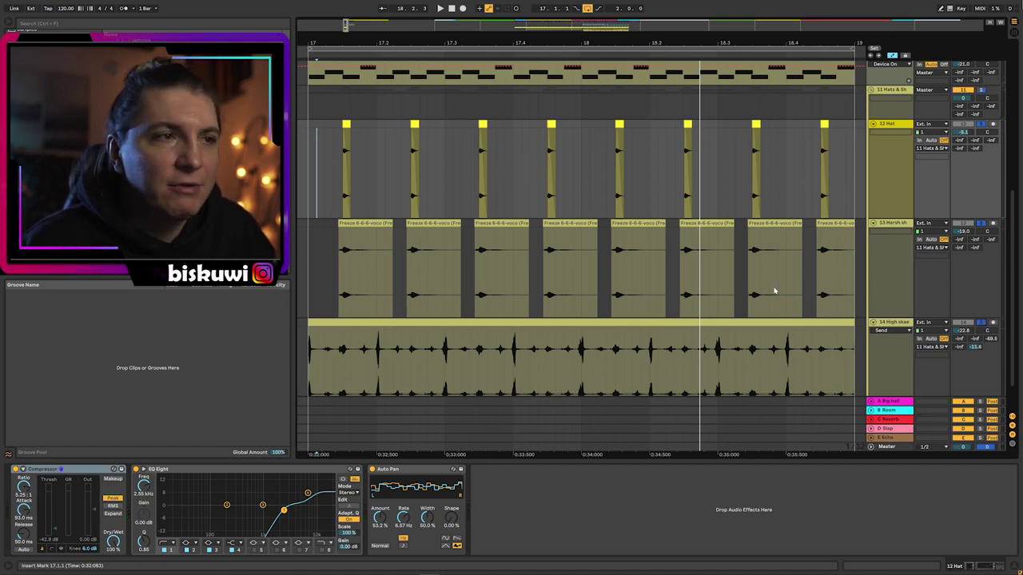
scroll(774, 291, "down", 3)
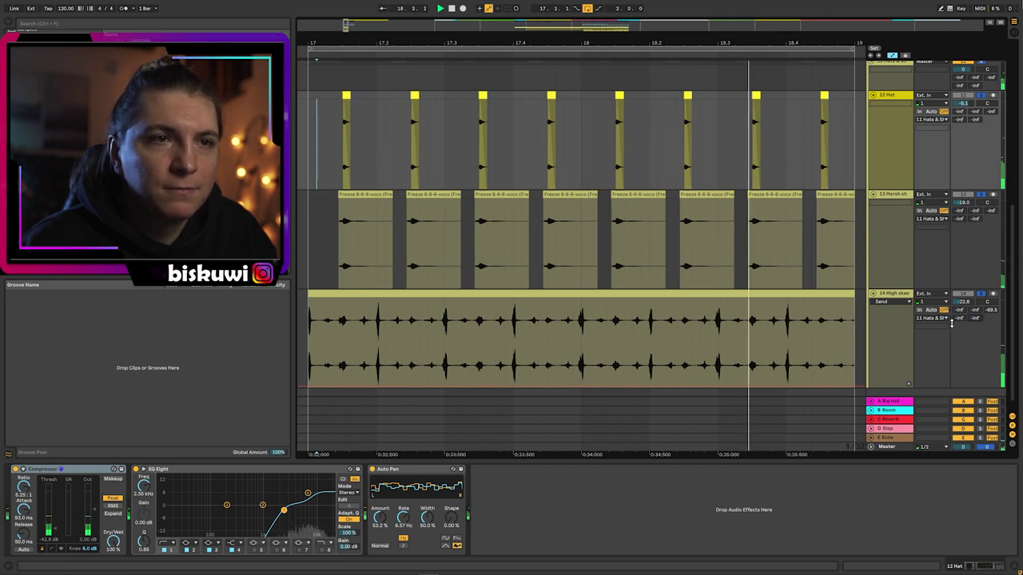
key("space")
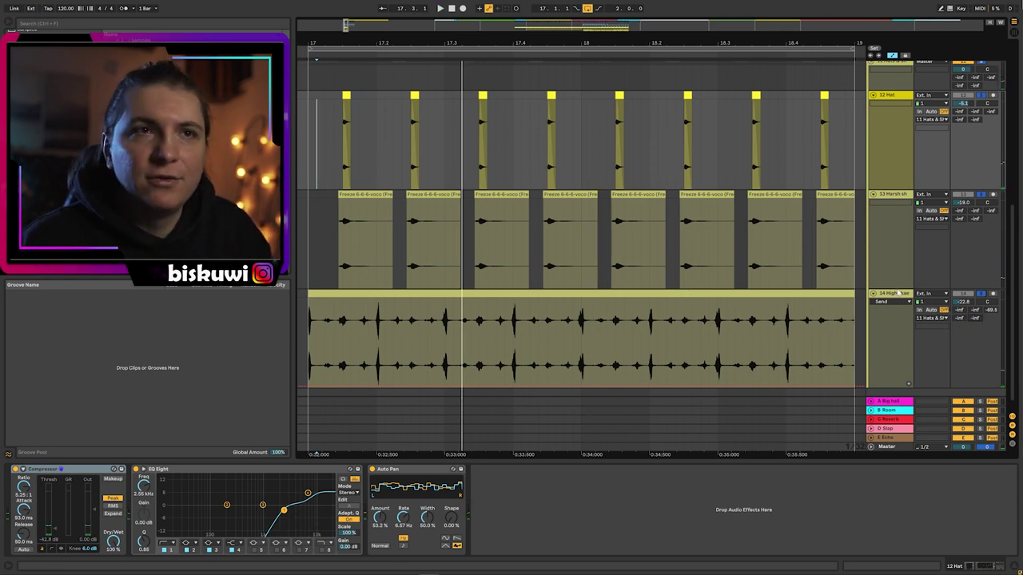
Set the Swing shaker's volume to -23.6 dB against the soloed hats and shakers, and play the full groove without solo
scroll(861, 153, "up", 5)
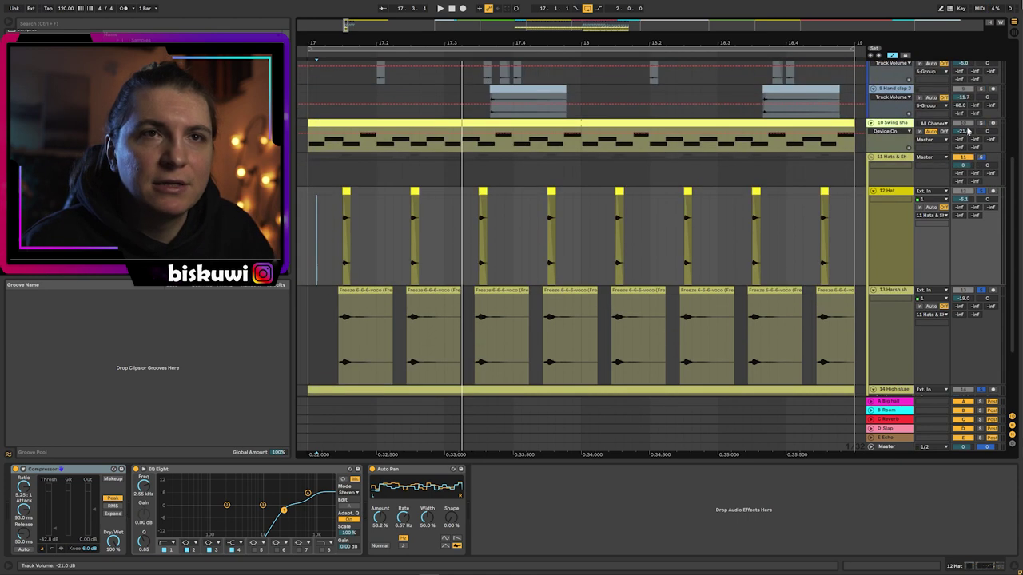
key("space")
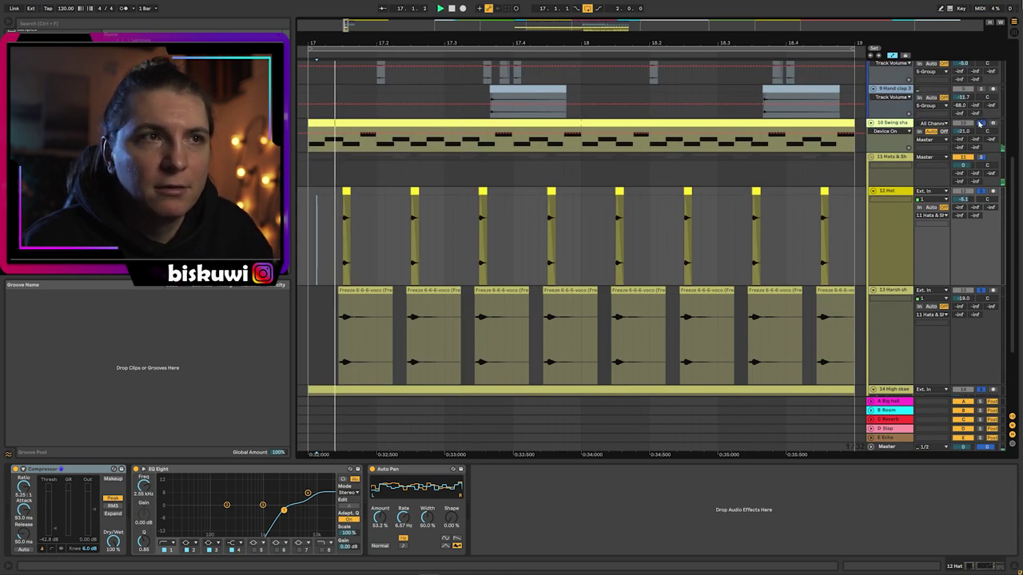
left_click_drag(969, 132, 967, 136)
key("space")
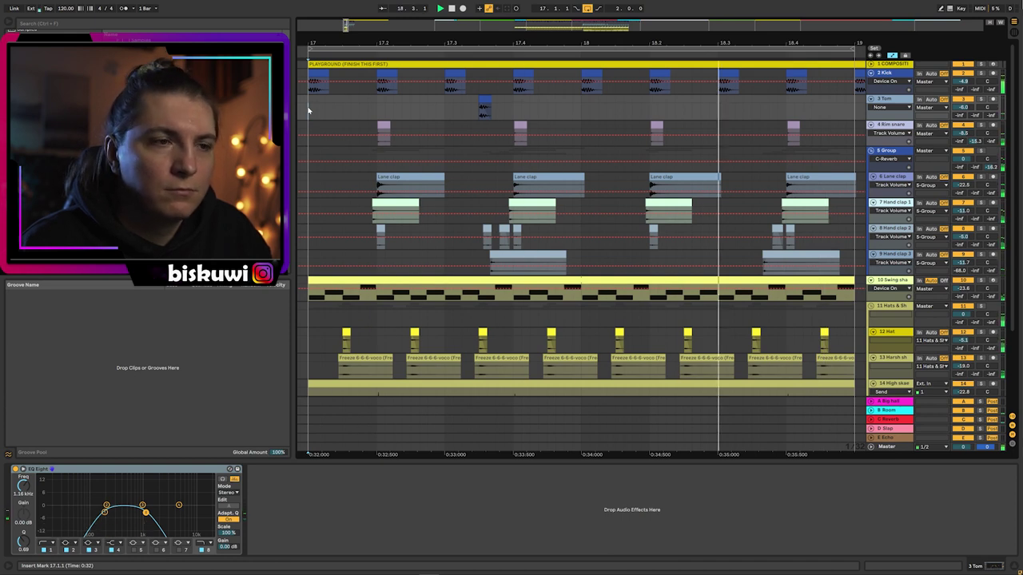
key("space")
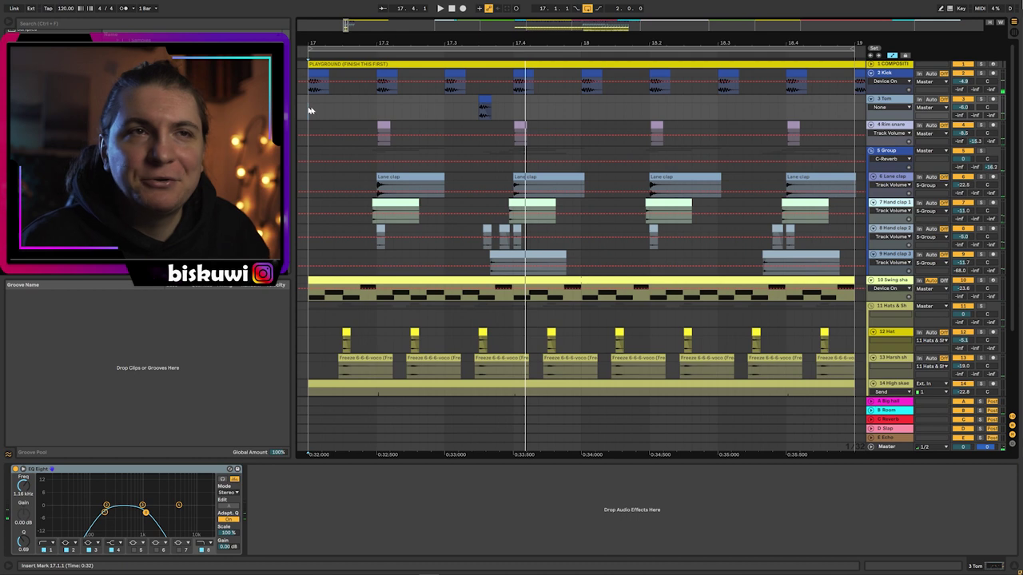
Fold all the tracks in the arrangement to their minimum height
left_click(871, 67)
left_click(871, 72, "alt")
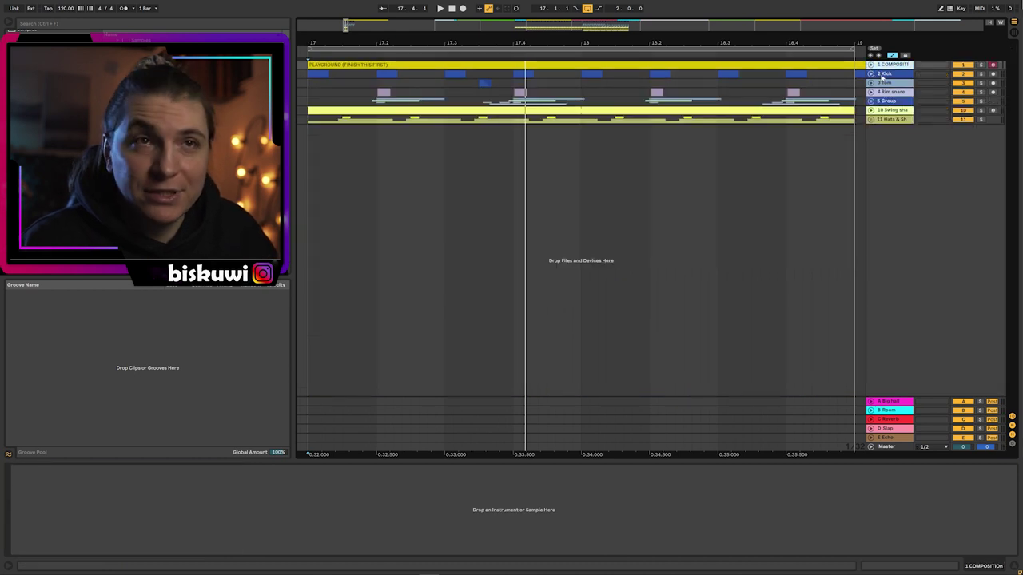
left_click(882, 76)
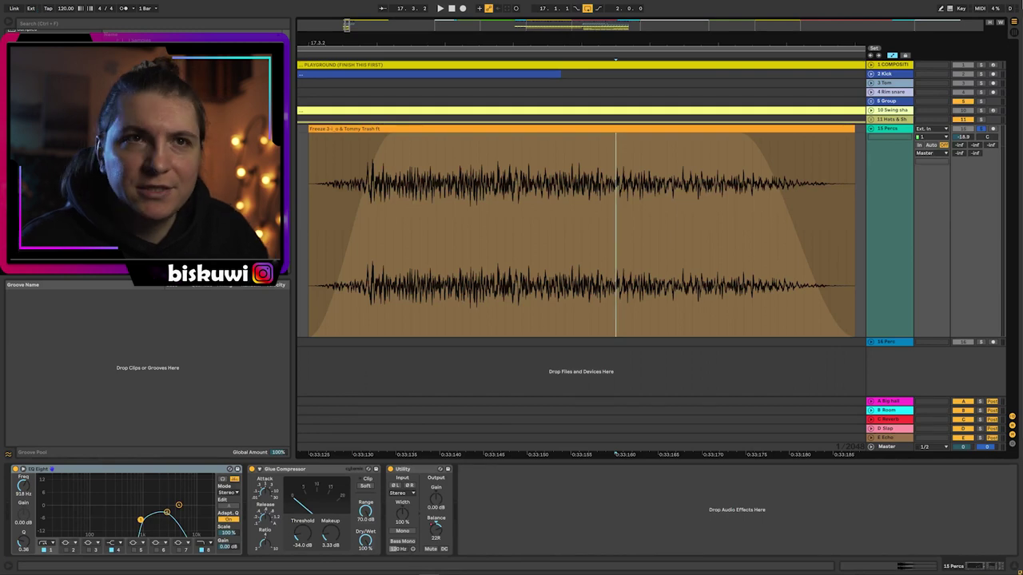
Audition the Percs track in solo and examine the waveform and stereo balance of its two hits
key("space")
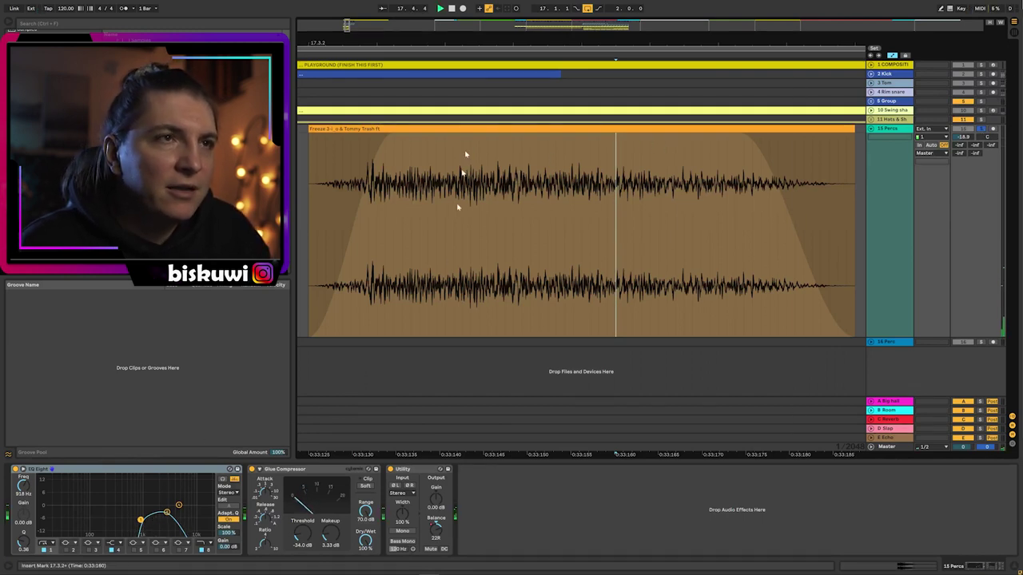
mouse_move(602, 45)
left_mouse_down()
mouse_move(378, 38)
mouse_move(379, 1)
left_mouse_up()
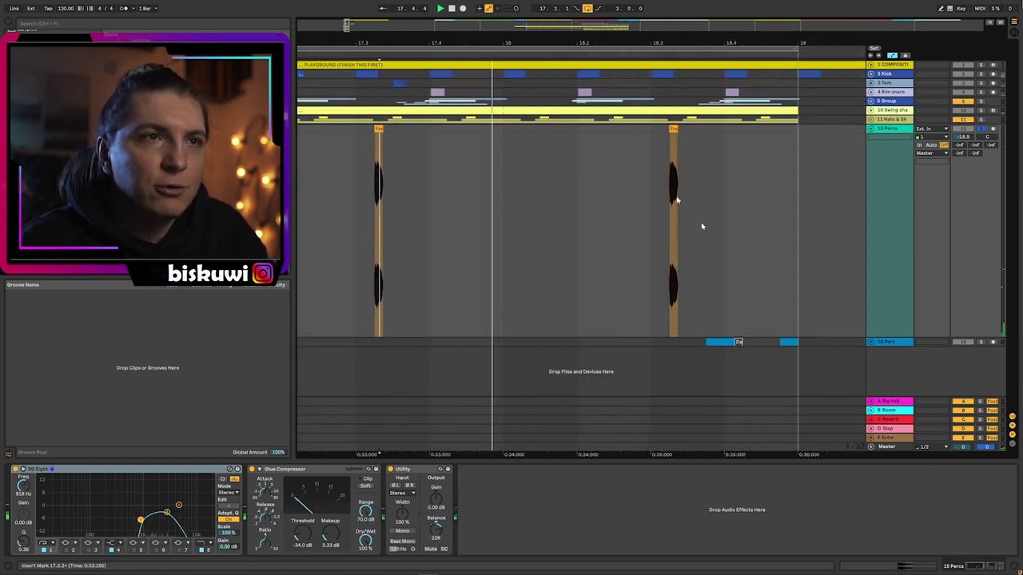
left_click(676, 202)
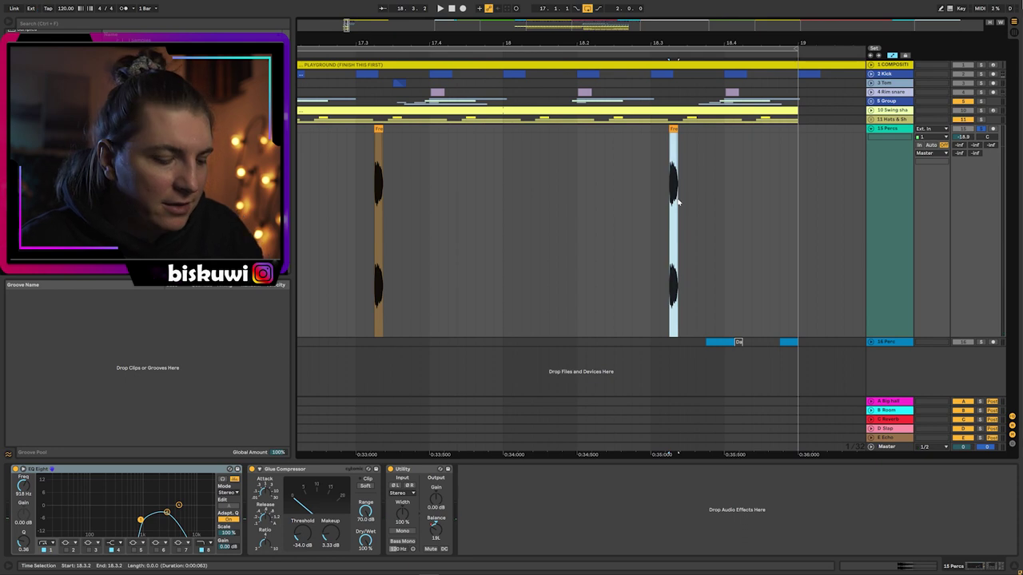
key("z")
key("space")
double_click(610, 129)
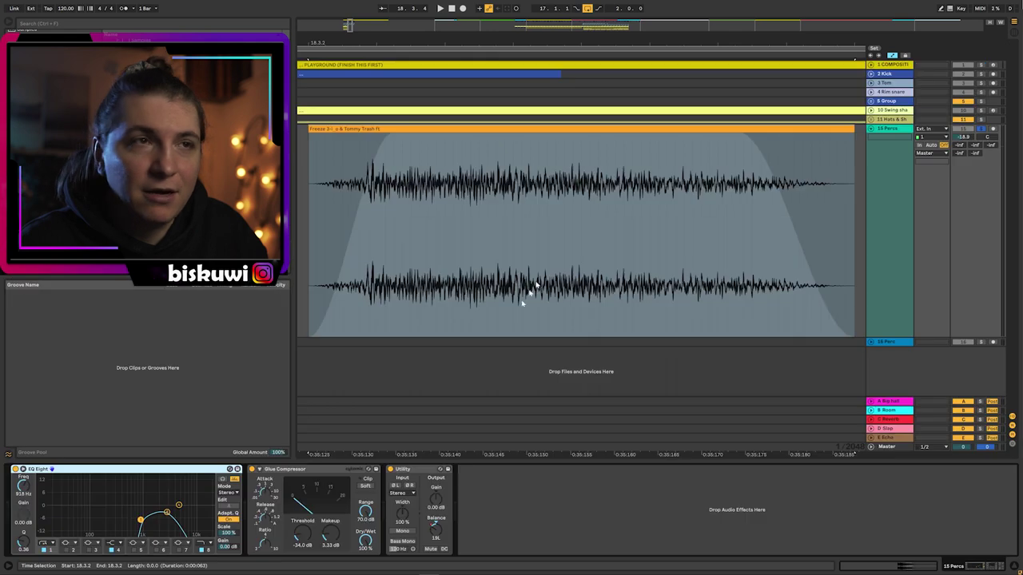
key("space")
Examine the waveform and panning of the clip on the Perc track up close
key("x")
left_click_drag(603, 43, 603, 13)
scroll(740, 339, "up", 3)
left_click(664, 352)
key("z")
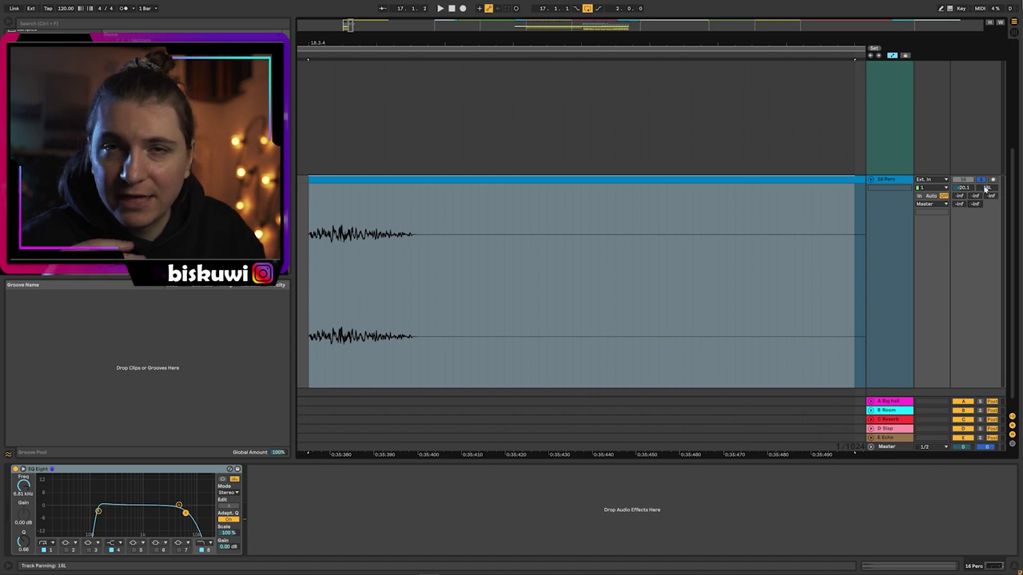
key("x")
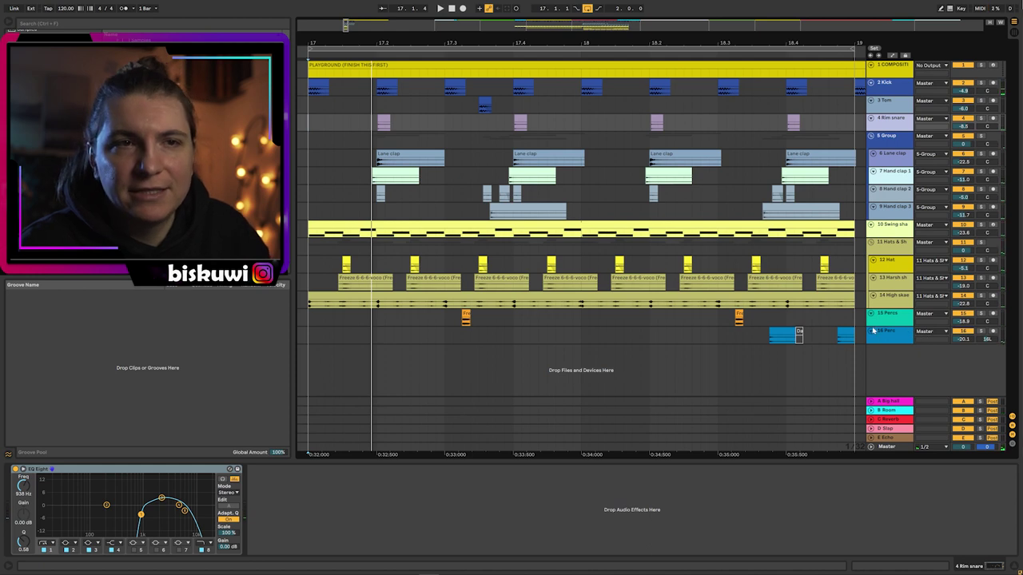
Enlarge the Perc and Percs tracks and set their Drum room sends to -8.7 dB and about -11.6 dB while the groove plays
left_click_drag(880, 344, 894, 364)
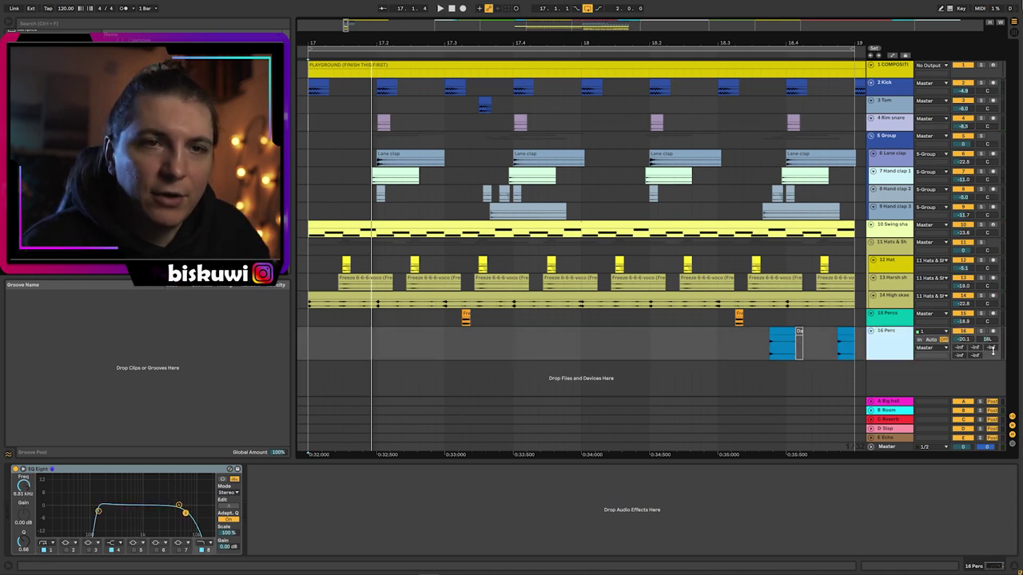
key("space")
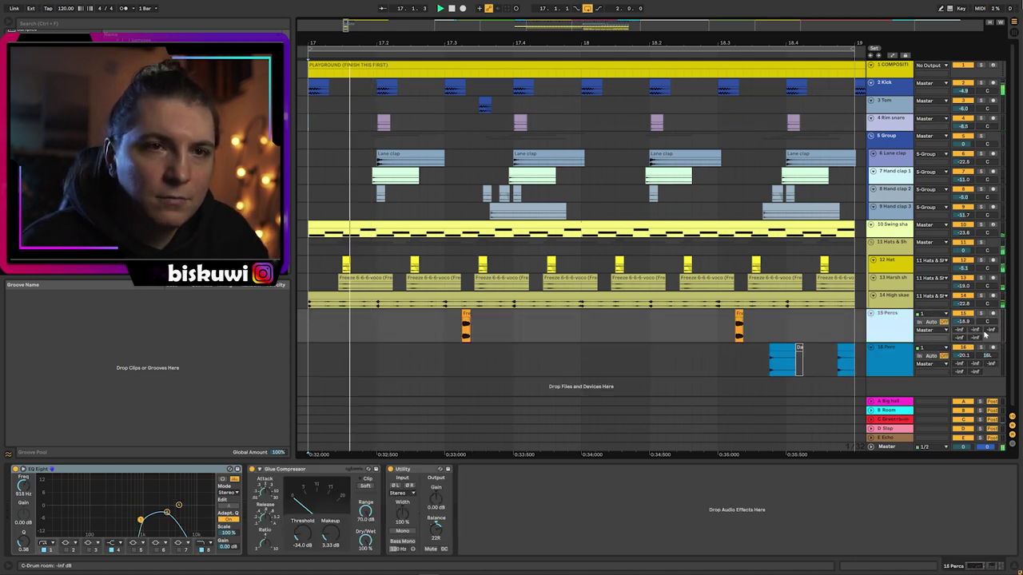
left_click_drag(990, 329, 990, 307)
key("space")
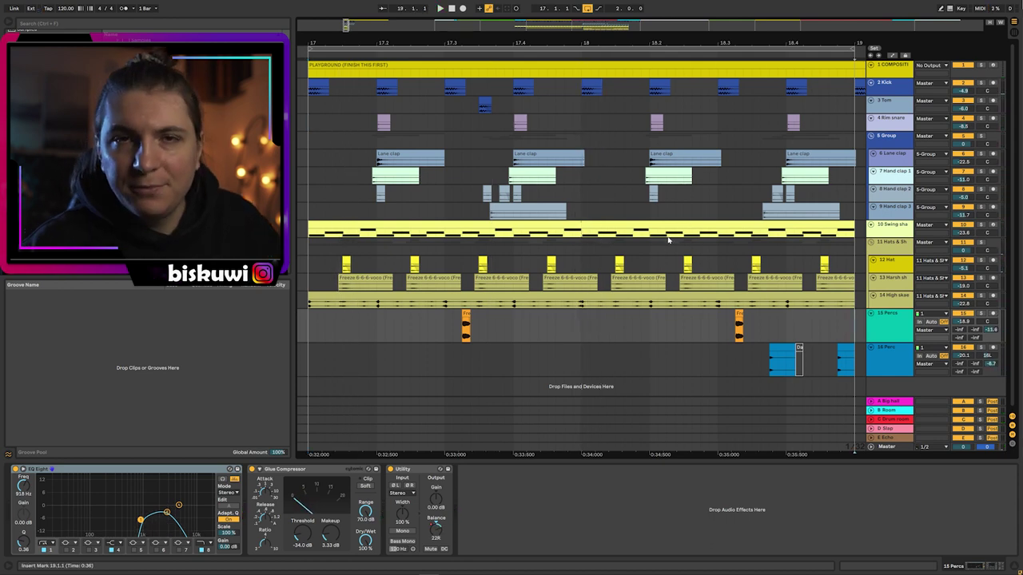
Audition the 17 Audio and 18 Audio tracks one after the other in solo, unfolding 18 Audio
scroll(668, 240, "down", 1)
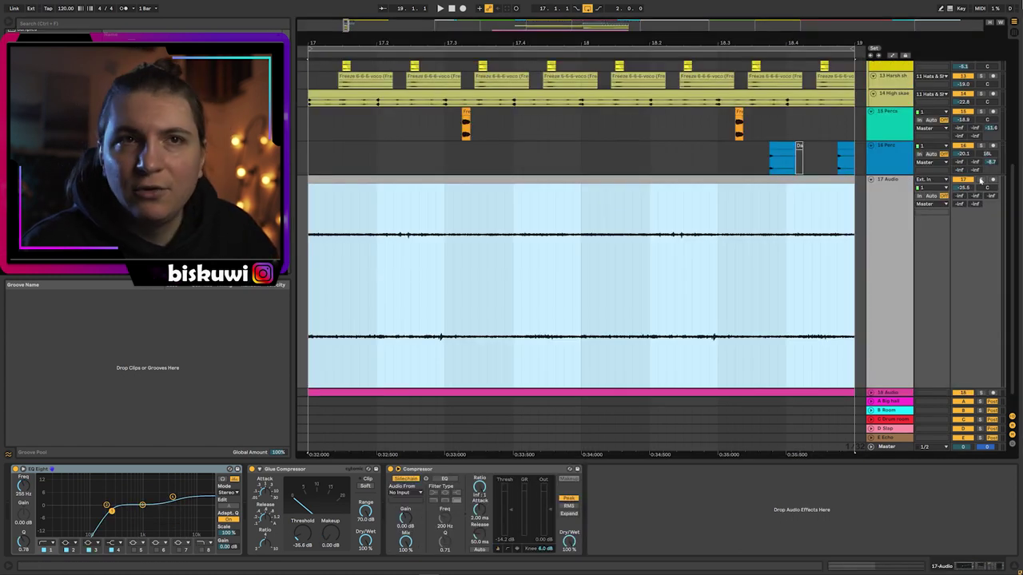
left_click(981, 180)
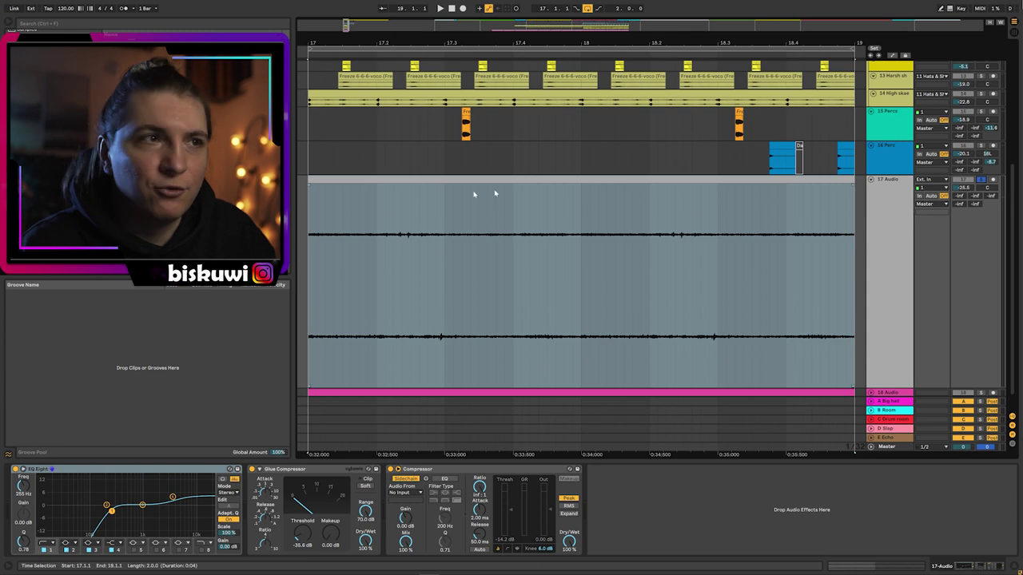
left_click(307, 219)
key("space")
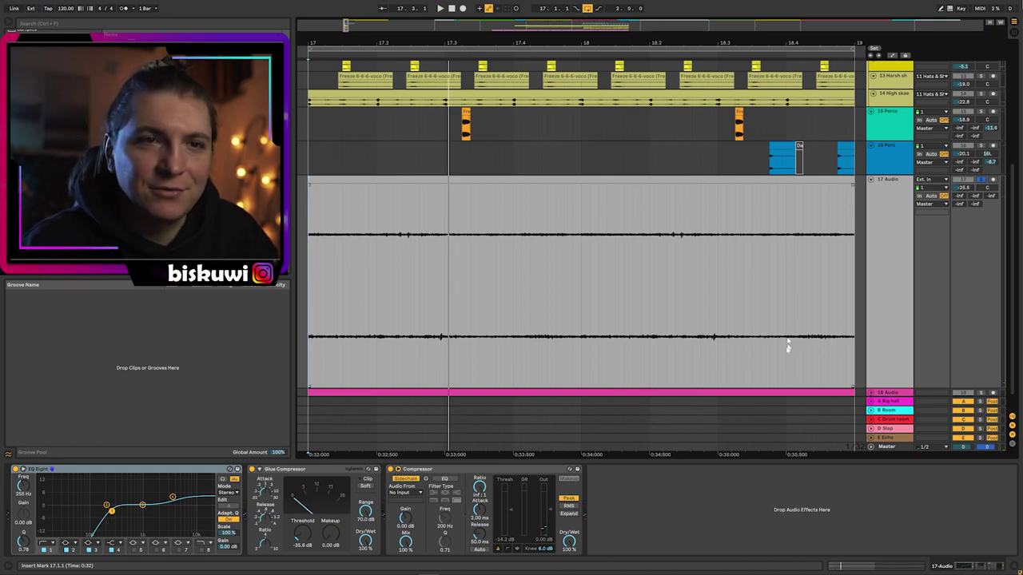
left_click(870, 394)
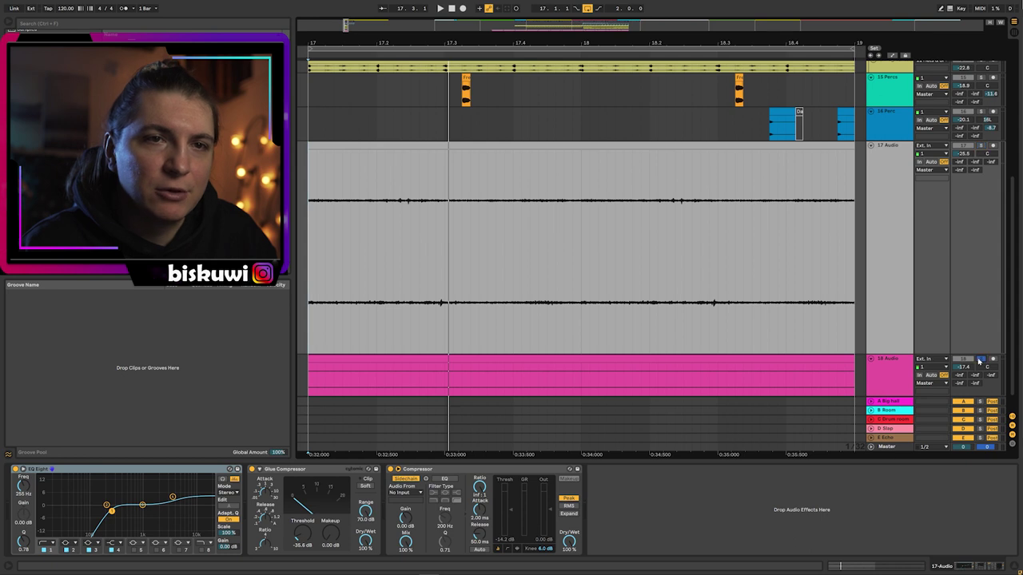
key("space")
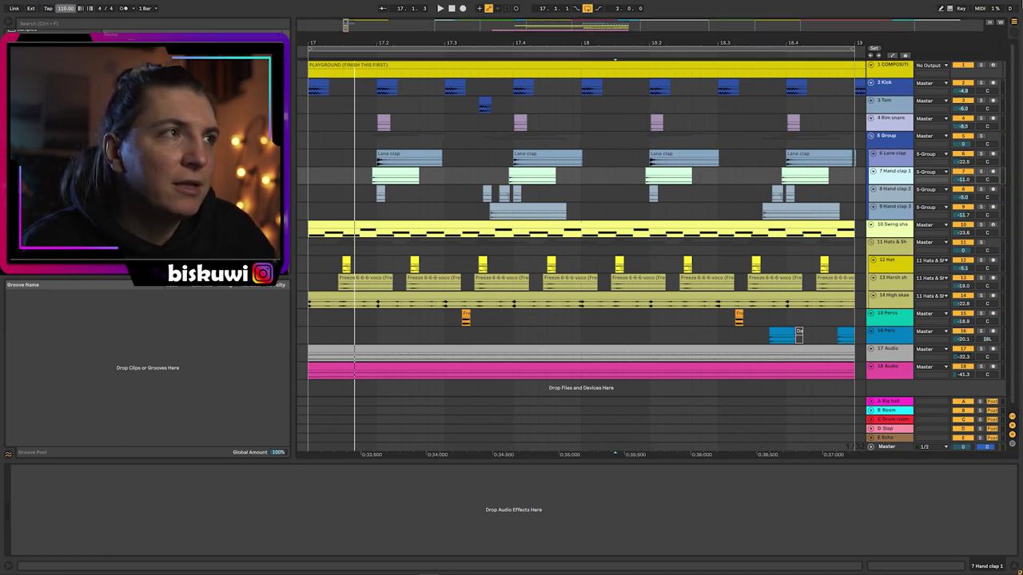
Set the tempo to 117 BPM and play the full groove from bar 17
type("117")
key("Return")
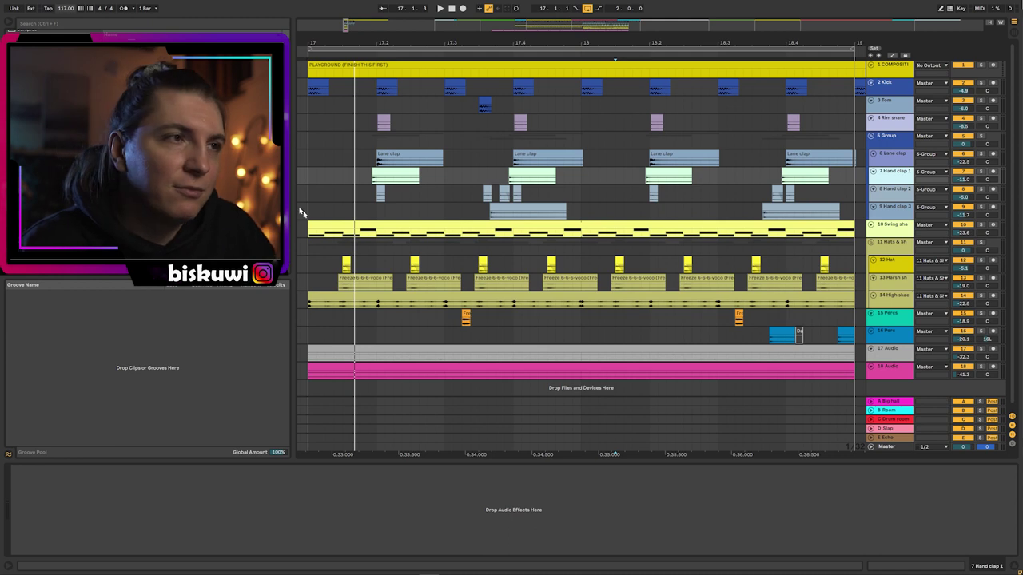
key("space")
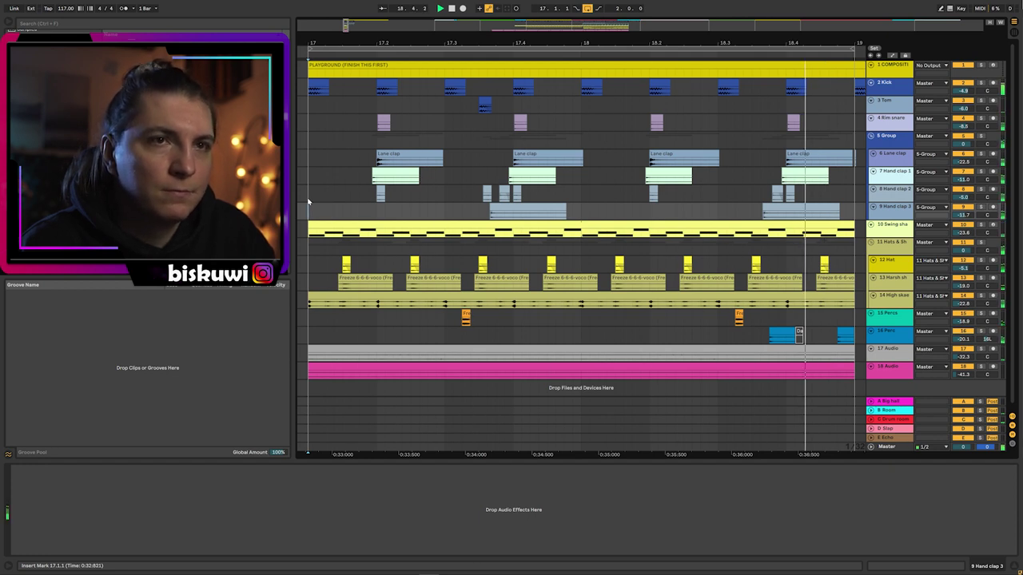
key("space")
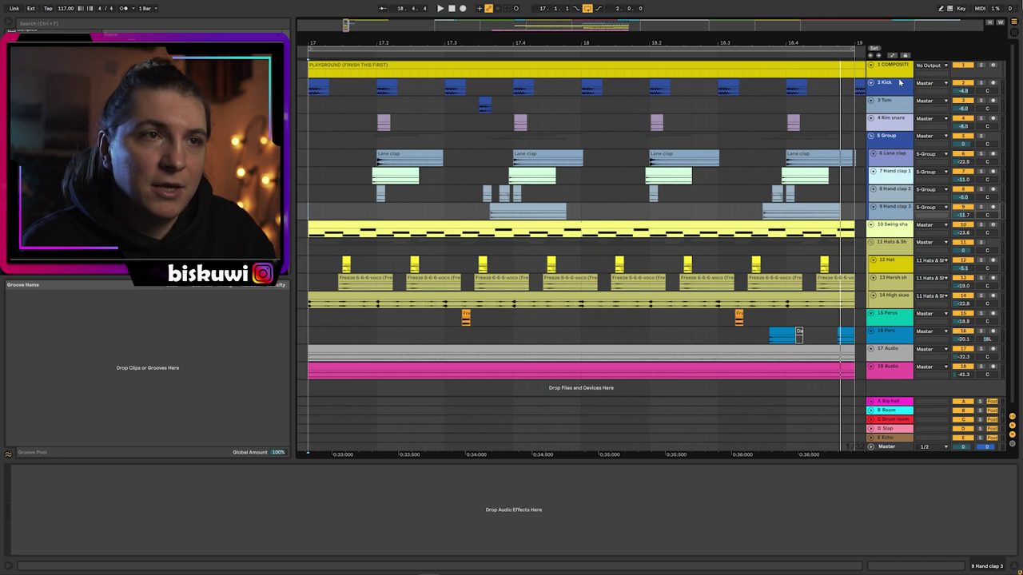
Try the four lower notes of the Dark Piano clip one octave higher, and bring them back down an octave
scroll(899, 83, "down", 1)
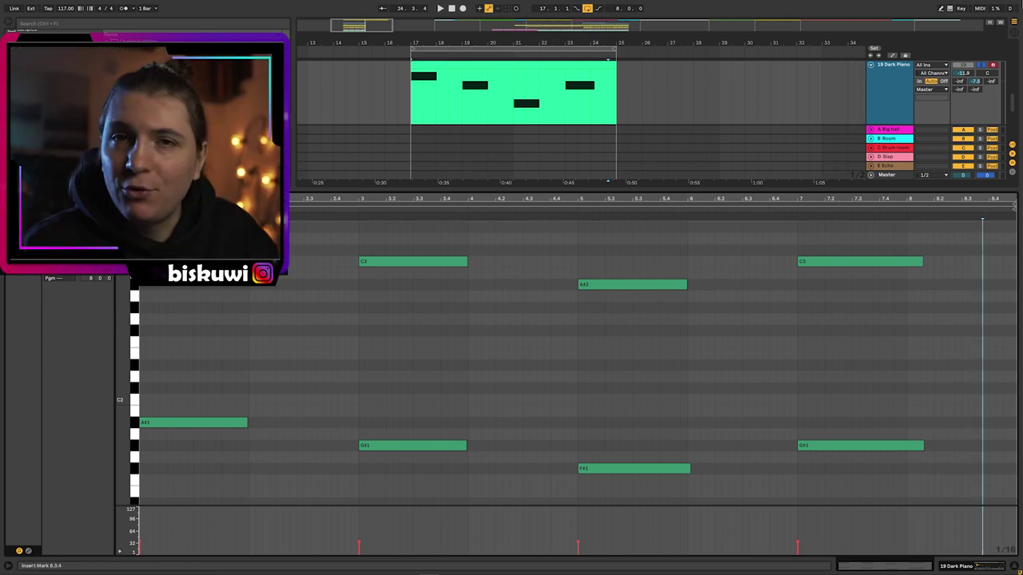
left_click_drag(163, 391, 925, 482)
key("shift+Up")
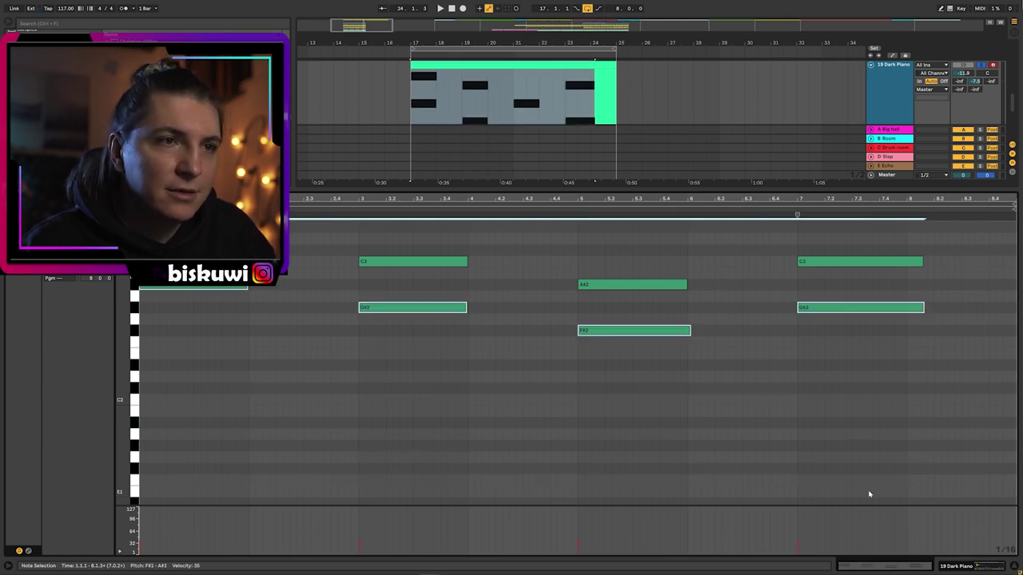
key("shift+Down")
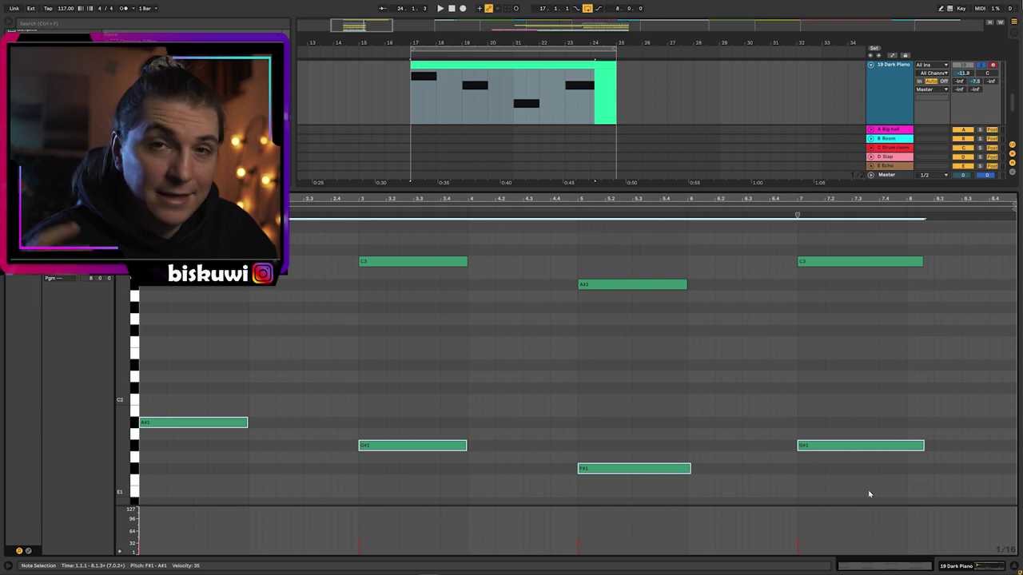
key("shift+Tab")
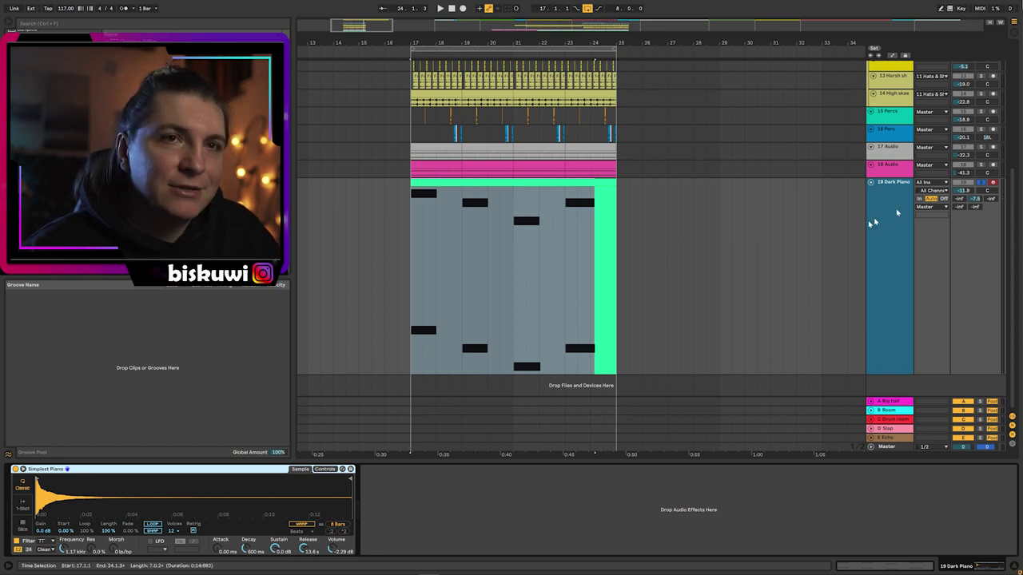
Open the Dark Piano clip and play it with all note velocities raised to about 108
double_click(538, 183)
key("space")
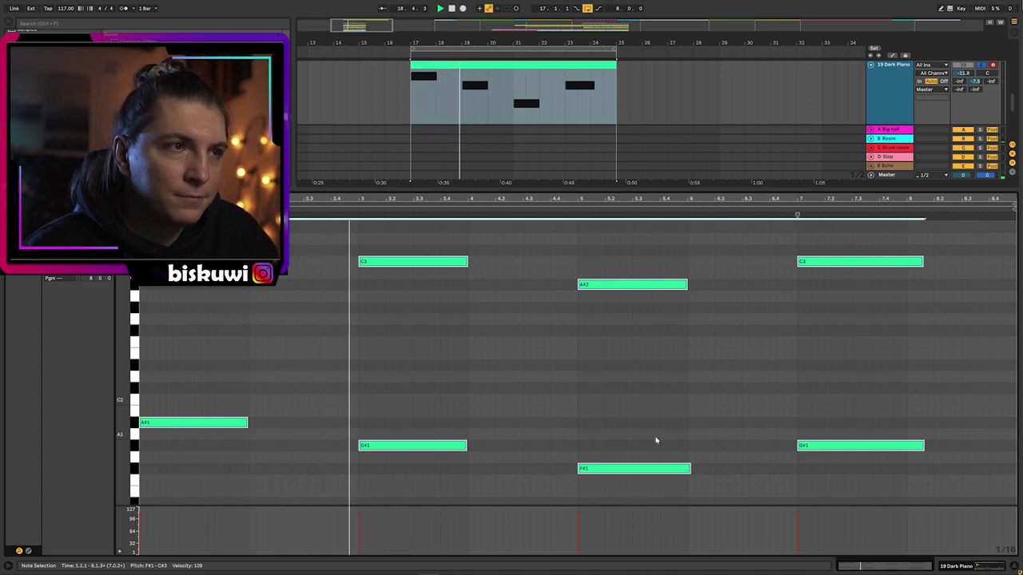
left_click(581, 387)
left_click(792, 318)
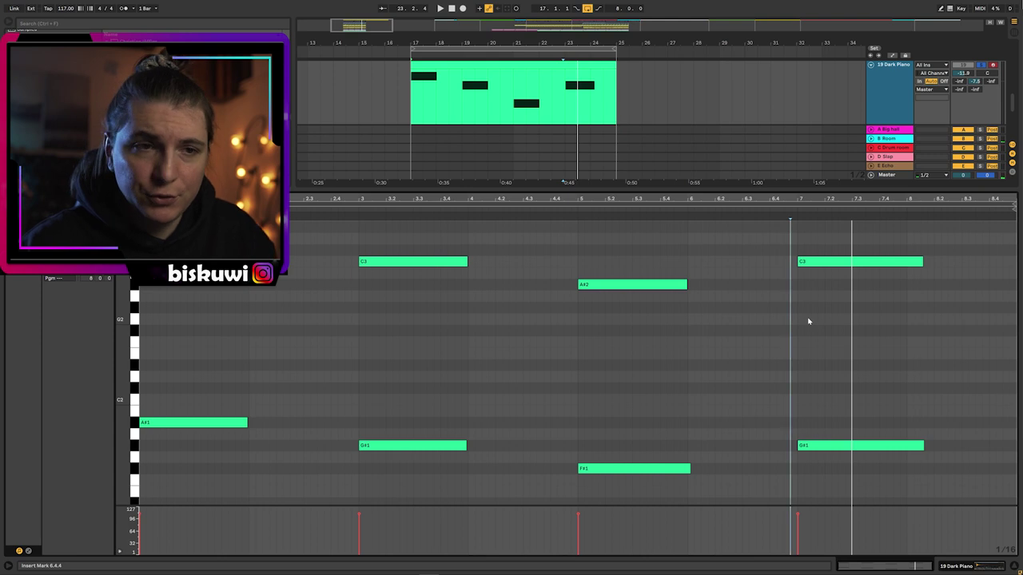
Lower the velocity of all Dark Piano notes to about 39 and listen to the softer chords
left_click_drag(826, 512, 9, 540)
left_click_drag(359, 512, 359, 527)
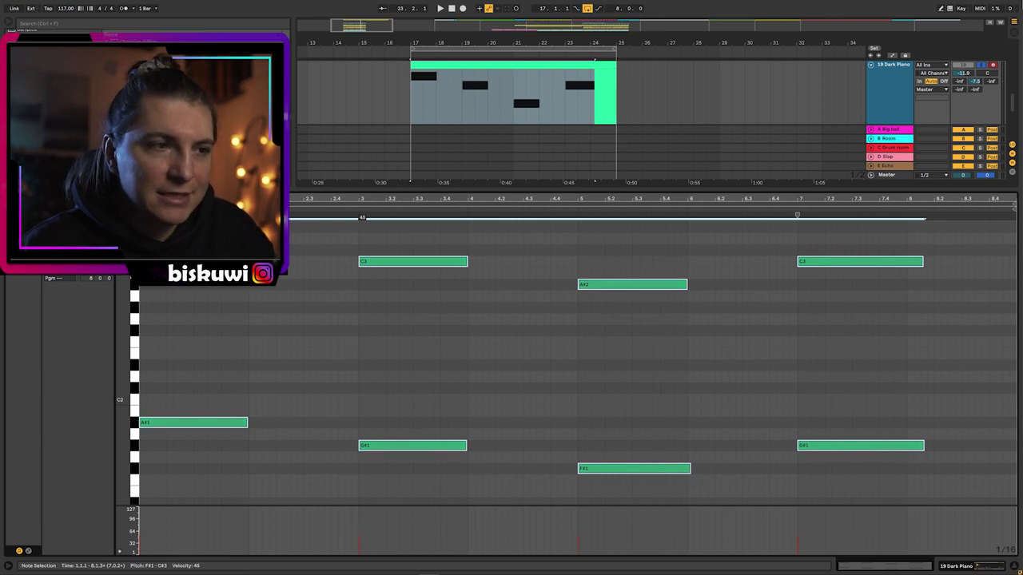
key("space")
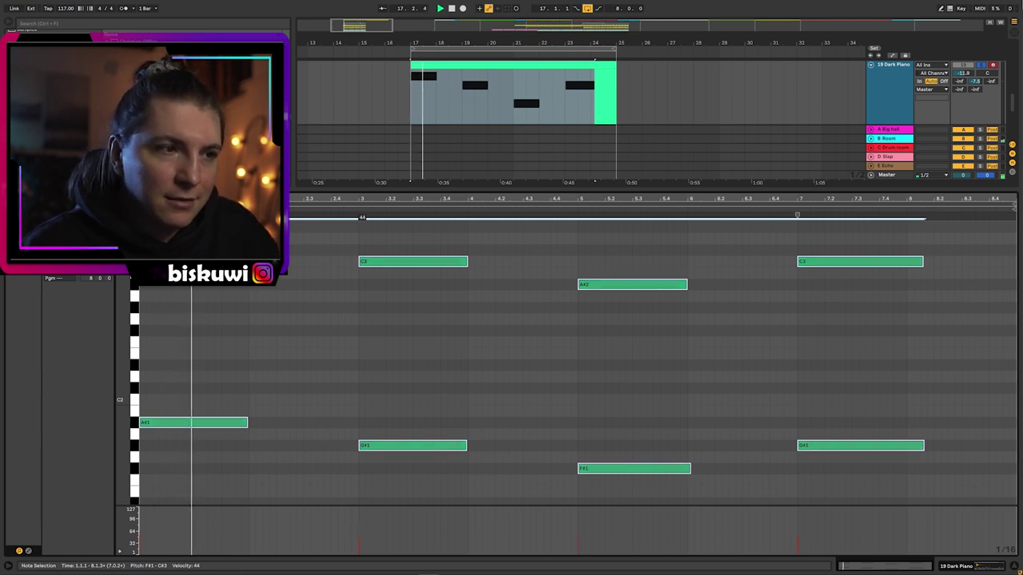
left_click_drag(359, 537, 359, 539)
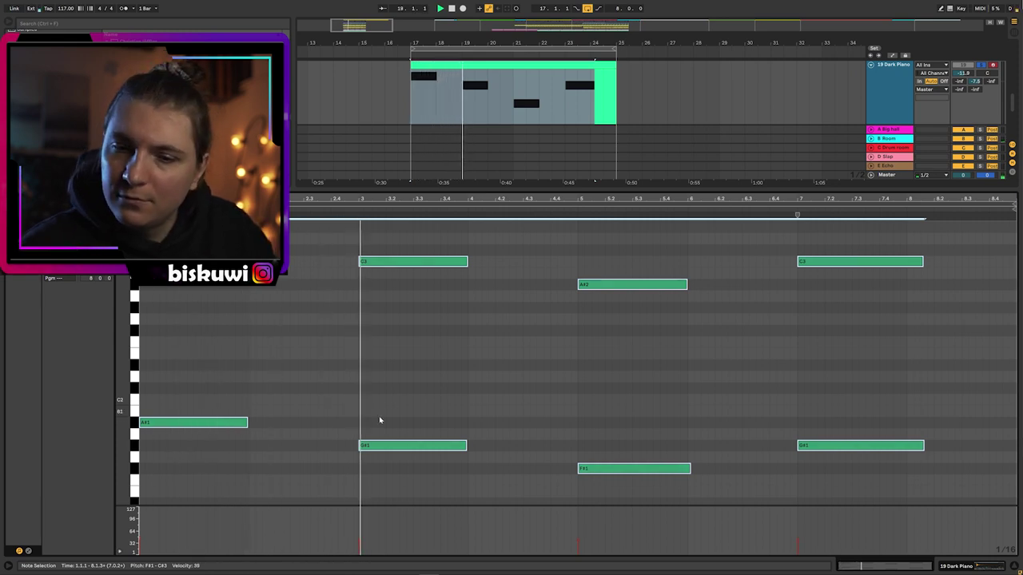
Move the sample start of the Simplest Piano instrument slightly later and play the piano to check its attack
key("space")
key("shift+Tab")
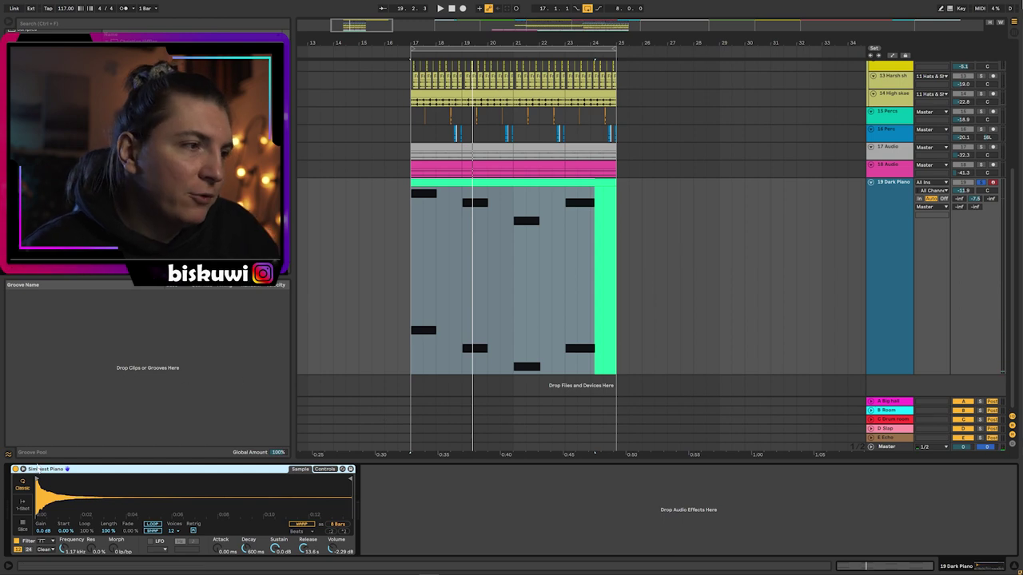
left_click(38, 481)
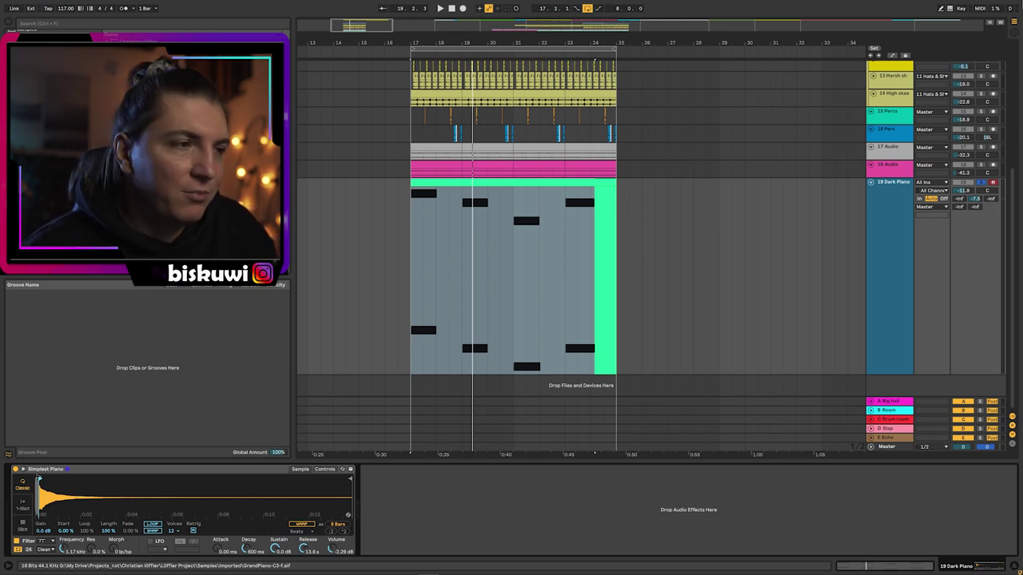
key("space")
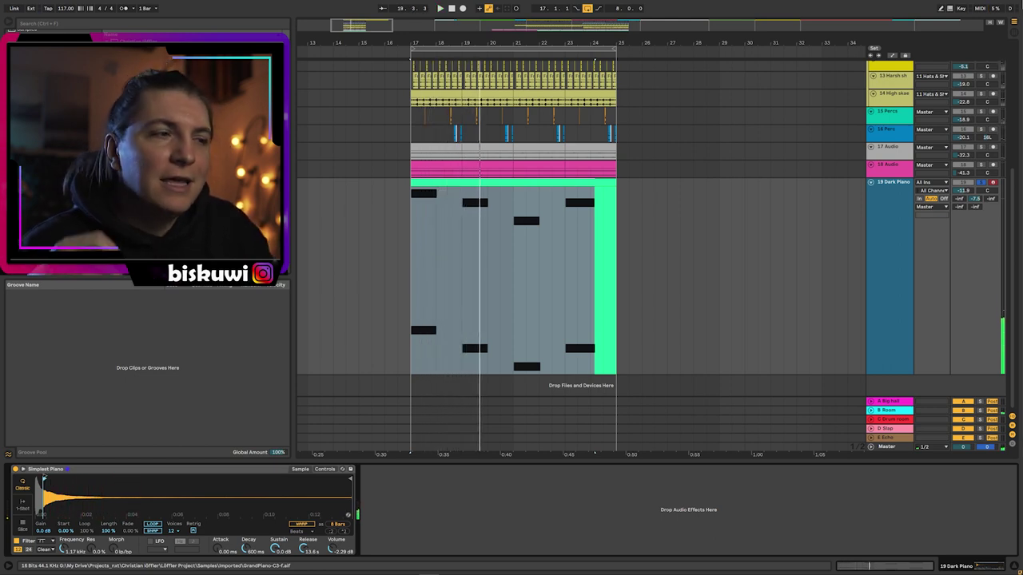
Add EQ Eight to the Dark Piano track with a low cut slightly above 100 Hz and a high cut at 1.70 kHz
key("ctrl+f")
type("eq")
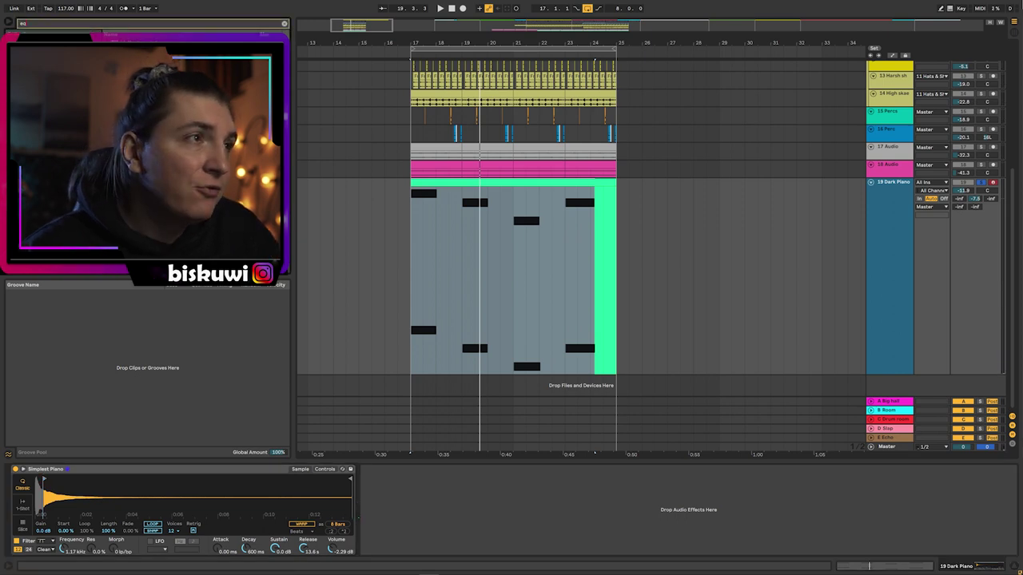
key("Return")
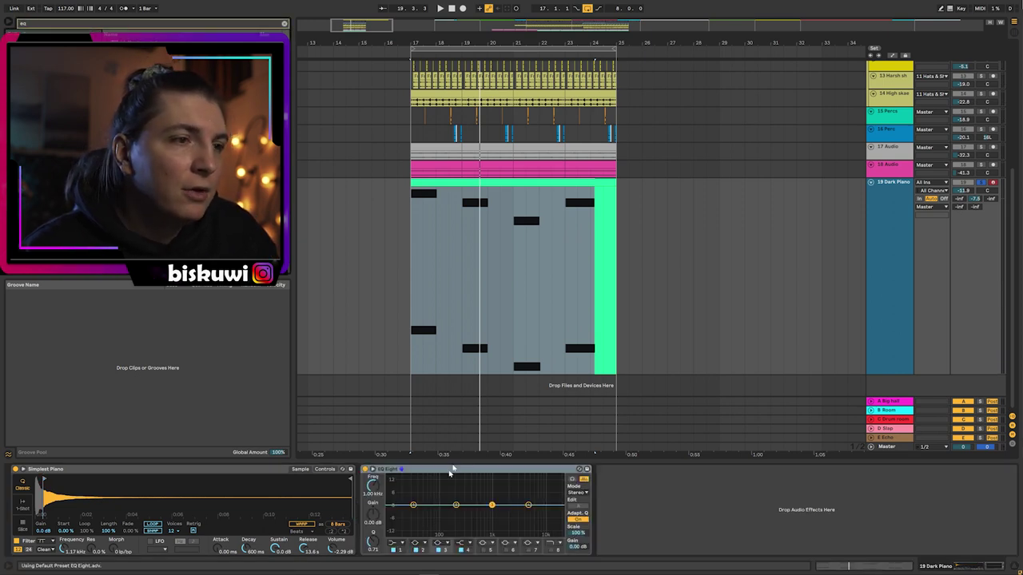
left_click(403, 542)
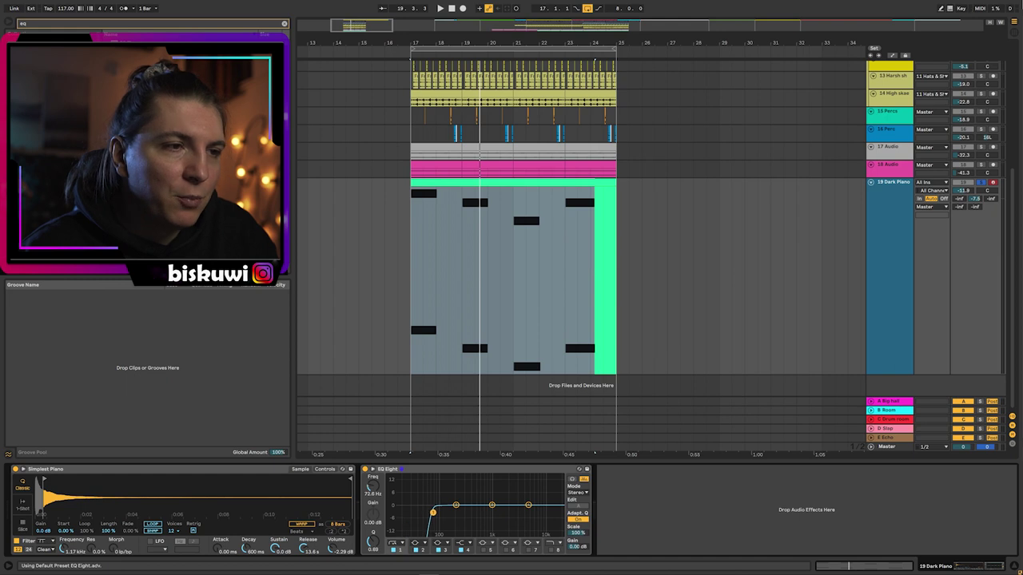
key("space")
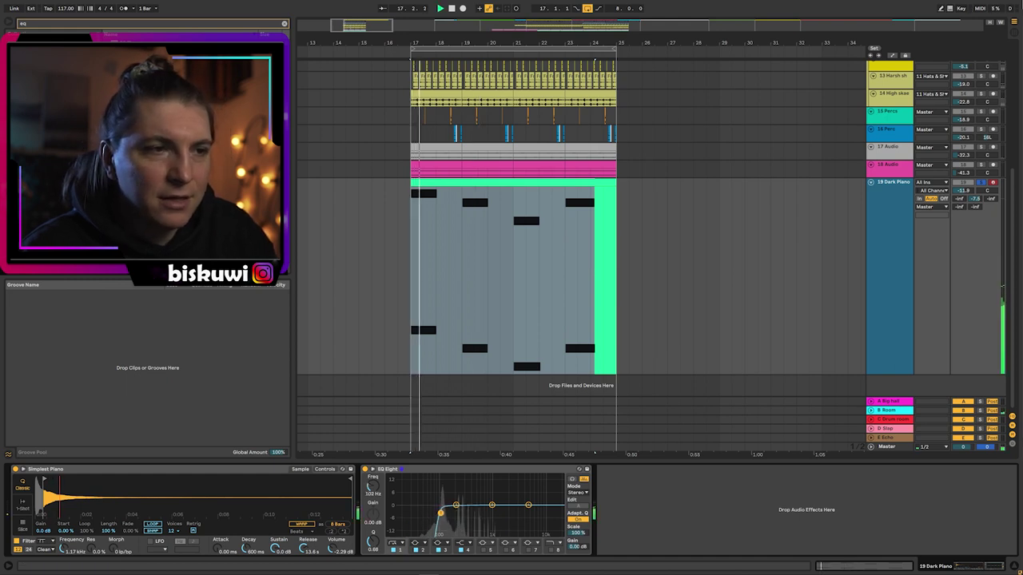
left_click_drag(434, 512, 444, 515)
left_click(553, 550)
left_click_drag(558, 513, 504, 502)
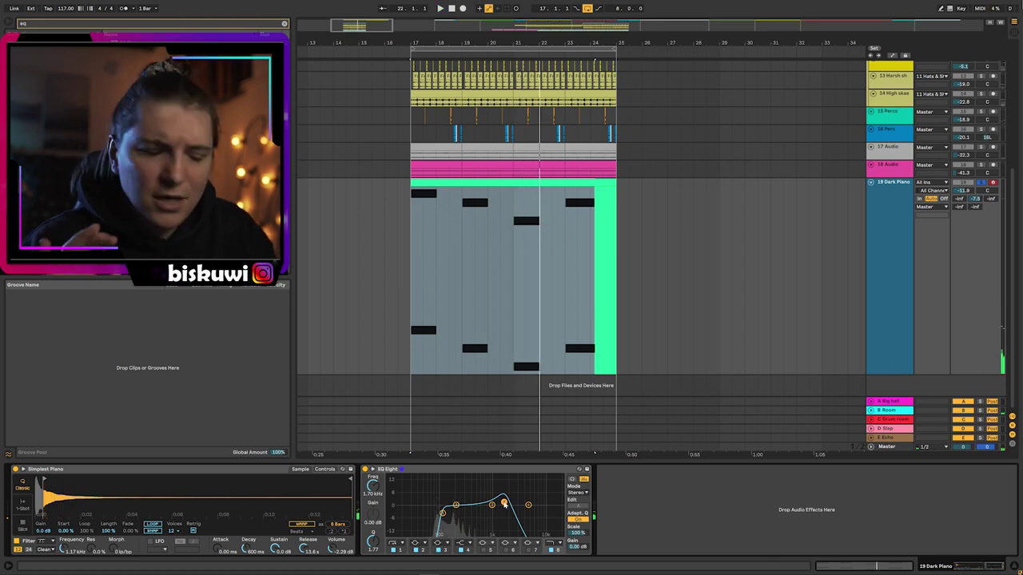
Add a Glue Compressor after the piano's EQ, with threshold at -21.9 dB and makeup at 3.65 dB
key("ctrl+f")
type("glue")
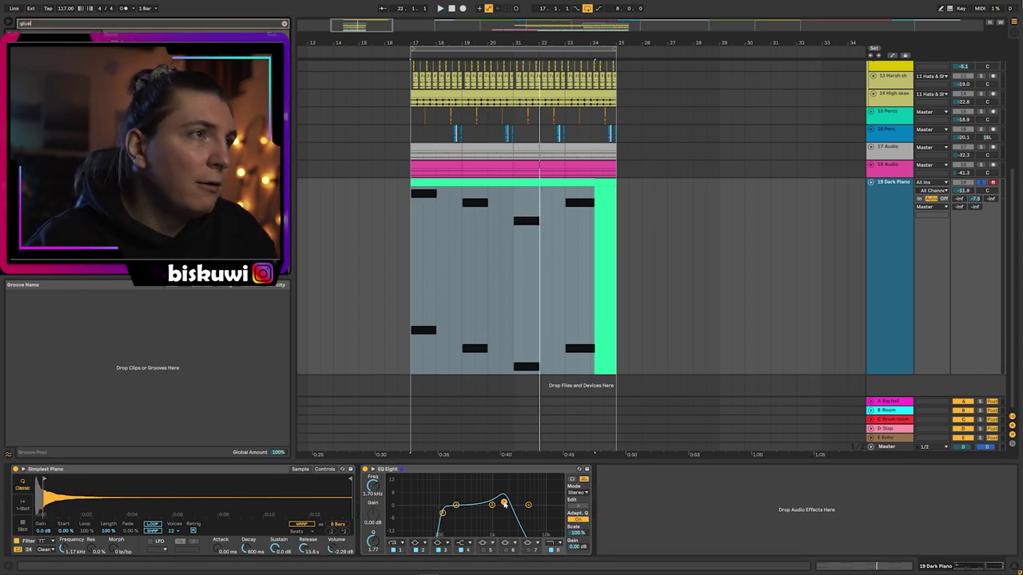
key("Return")
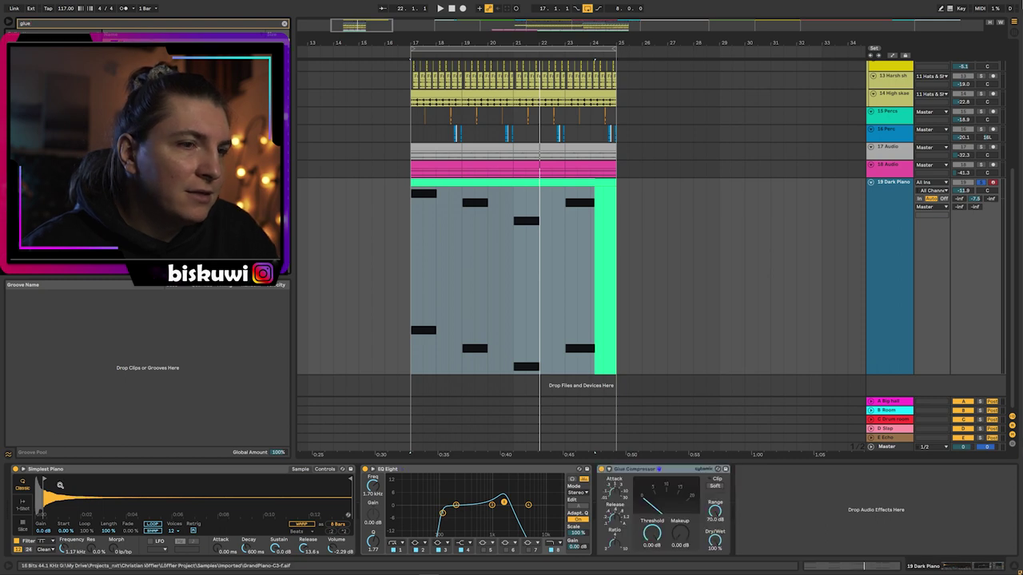
key("space")
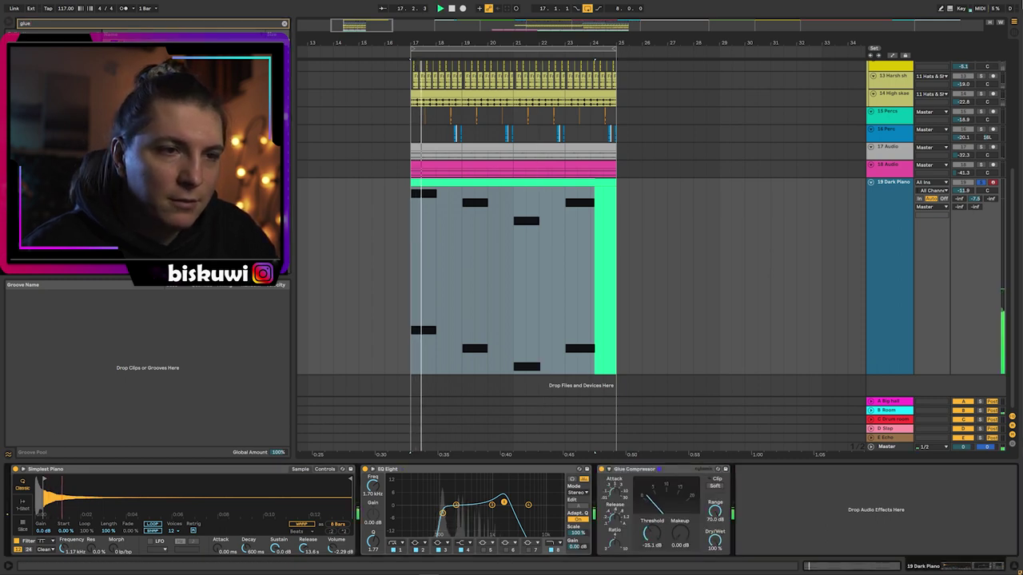
mouse_move(652, 534)
left_mouse_down()
mouse_move(657, 542)
mouse_move(675, 530)
mouse_move(656, 525)
left_mouse_up()
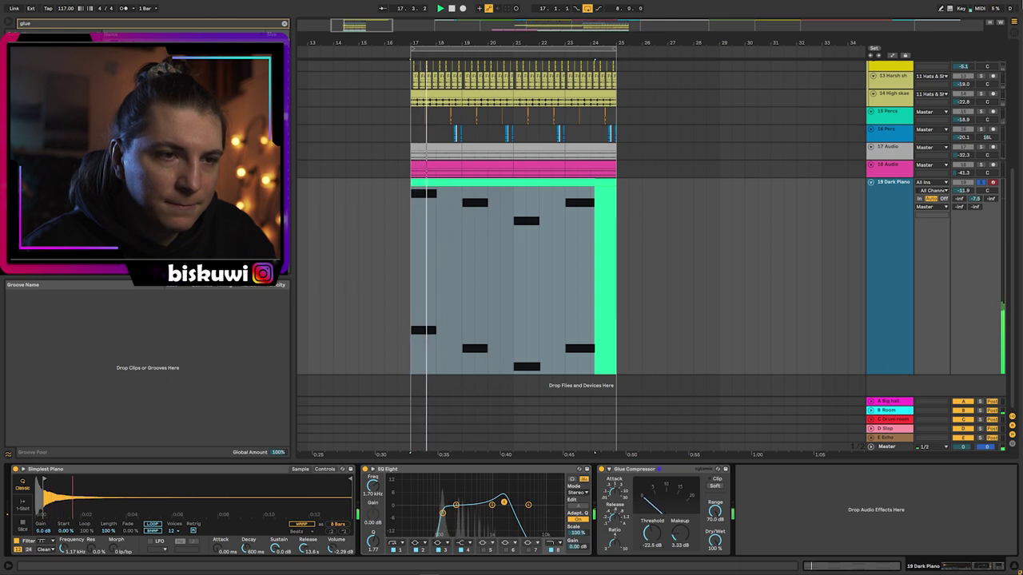
left_click_drag(679, 534, 653, 533)
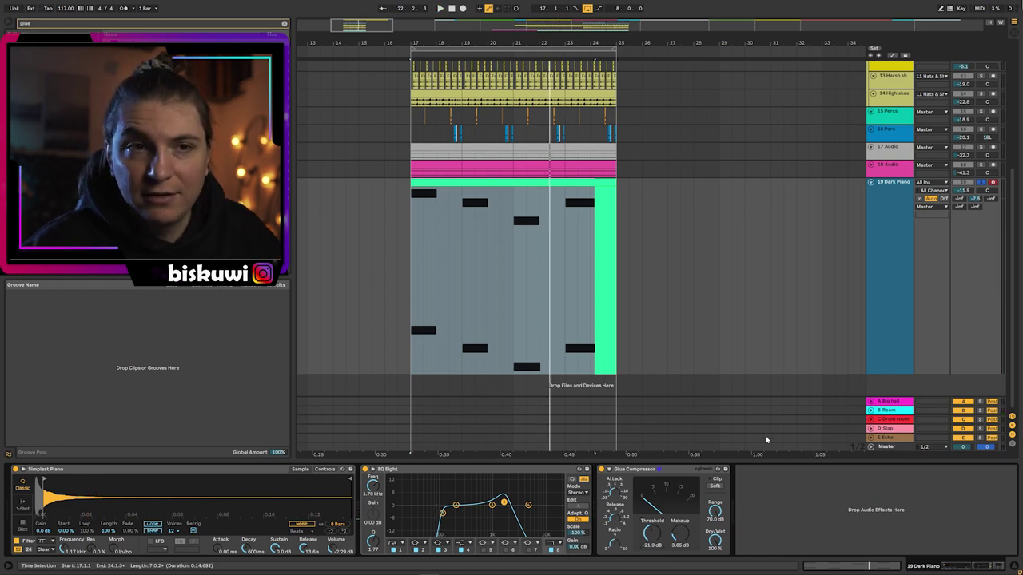
Replace the Dark Hall device on the Big hall return track with a default Reverb
left_click(888, 402)
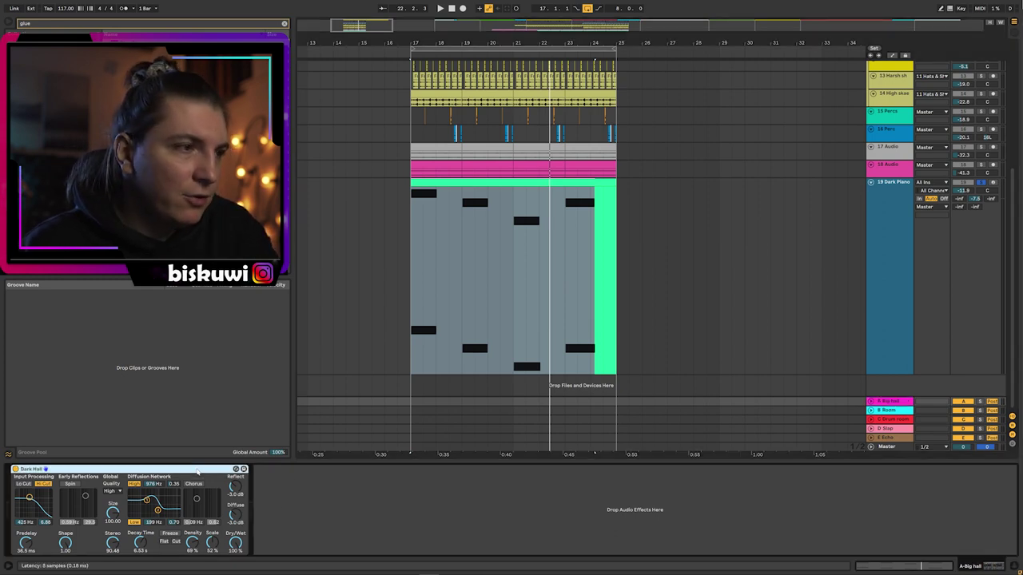
key("Delete")
key("ctrl+f")
type("reve")
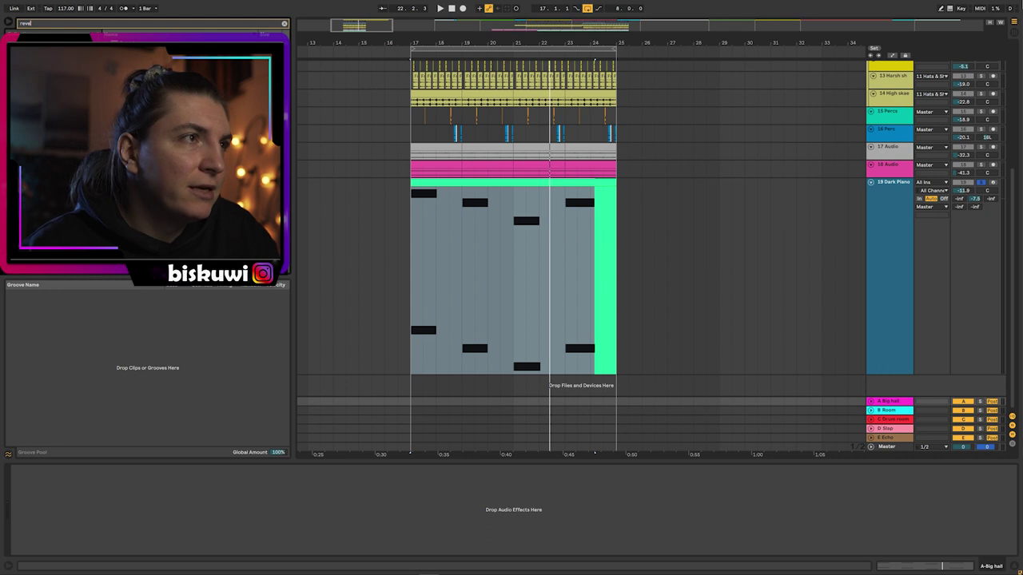
double_click(128, 48)
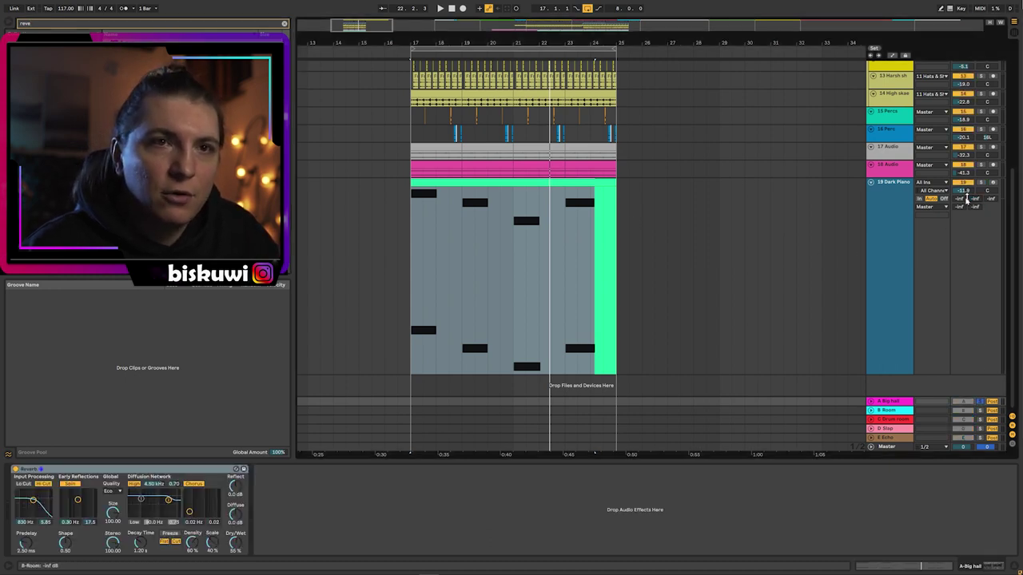
During playback, set the Reverb to 100% wet, its high diffusion filter to 3.37 kHz and its decay time to 2.89 s
key("space")
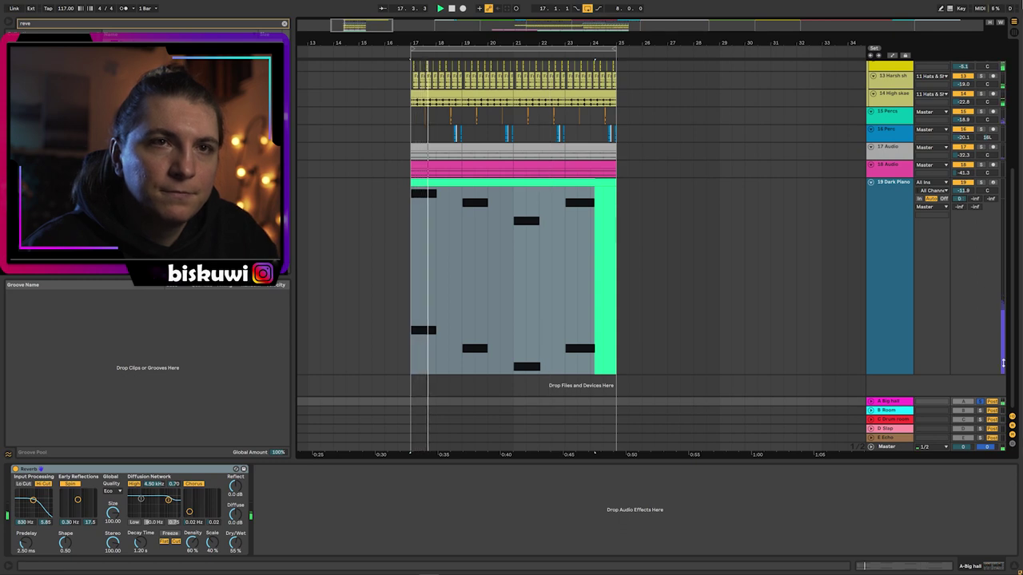
left_click_drag(235, 544, 235, 506)
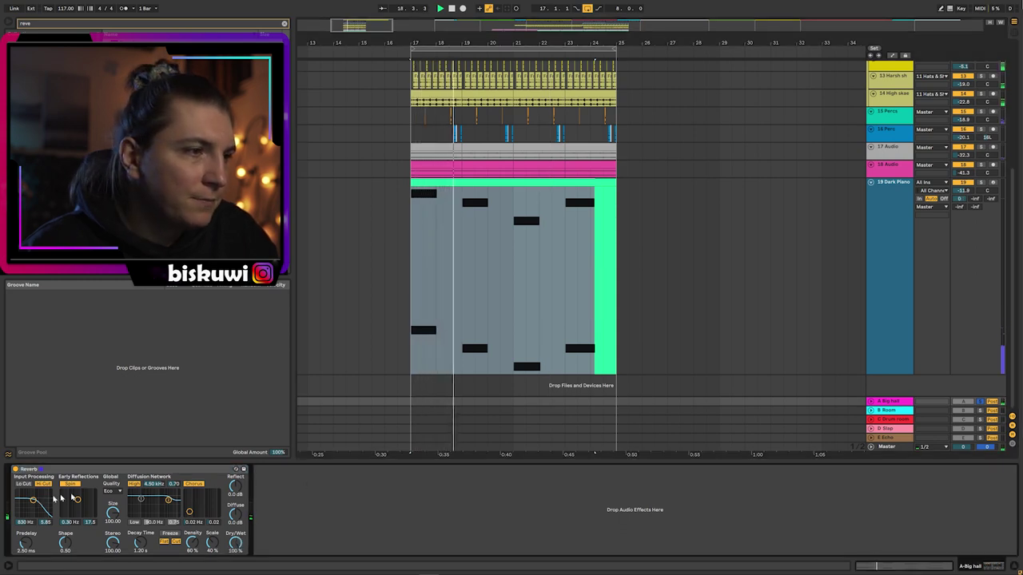
left_click_drag(167, 501, 235, 508)
mouse_move(141, 543)
left_mouse_down()
mouse_move(141, 526)
mouse_move(156, 543)
left_mouse_up()
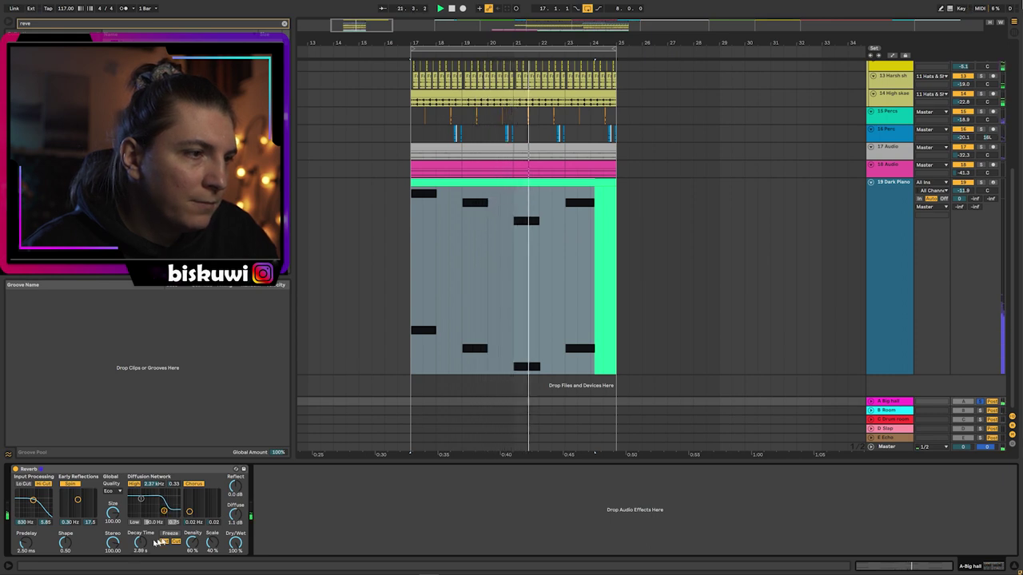
Raise the Reverb's Reflect level and set Diffuse to 2.9 dB, the early reflections spin to 0.40 Hz and the chorus to 0.42 Hz
left_click_drag(240, 488, 240, 482)
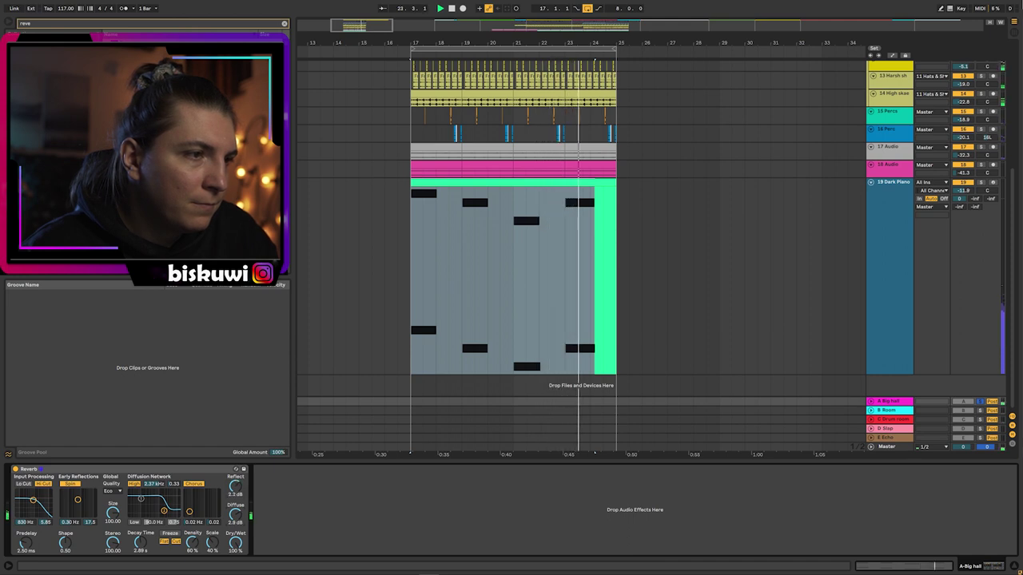
left_click_drag(78, 500, 81, 503)
left_click_drag(189, 511, 206, 505)
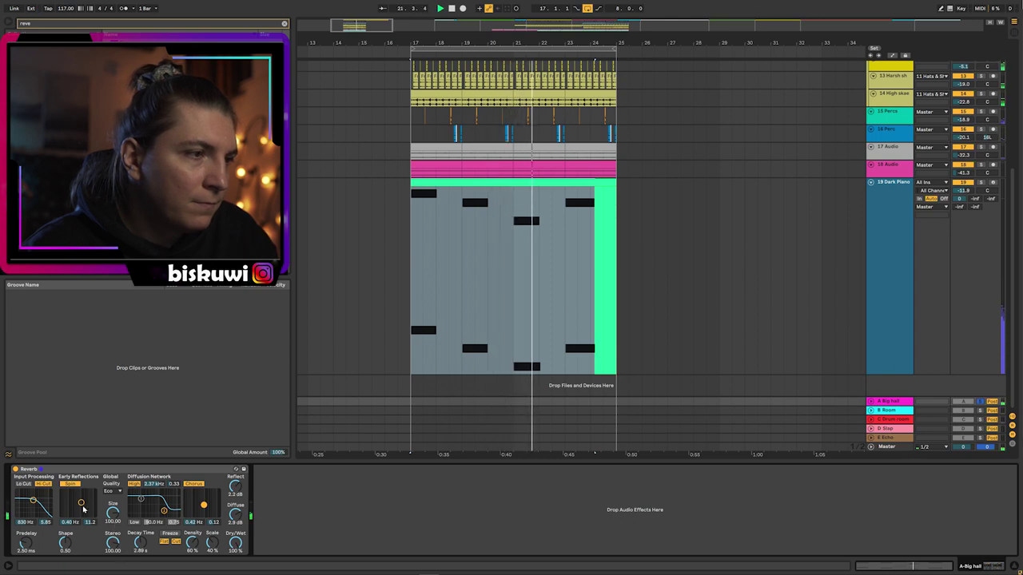
Add EQ Eight after the Reverb with a low cut at 170 Hz, and set the soloed Dark Piano's Big hall send to about -9 dB
key("ctrl+f")
type("sq")
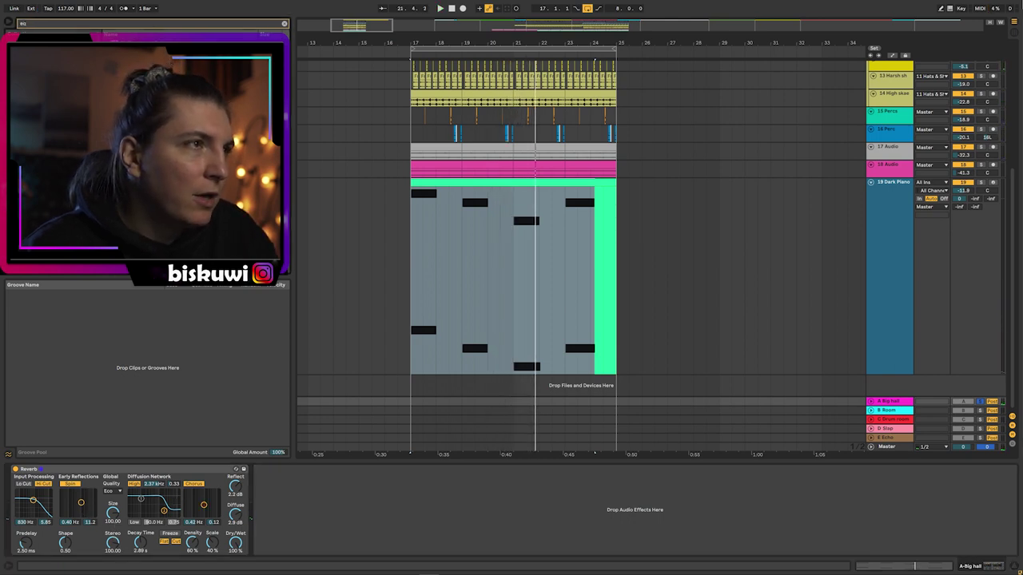
key("Down")
key("Return")
left_click(290, 543)
left_click(290, 492)
left_click_drag(307, 512, 345, 514)
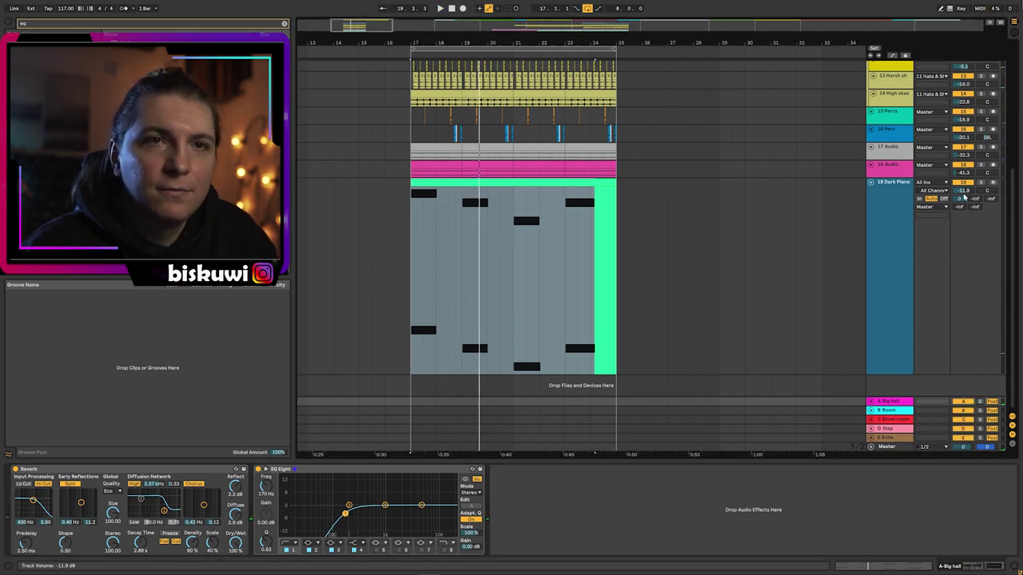
key("space")
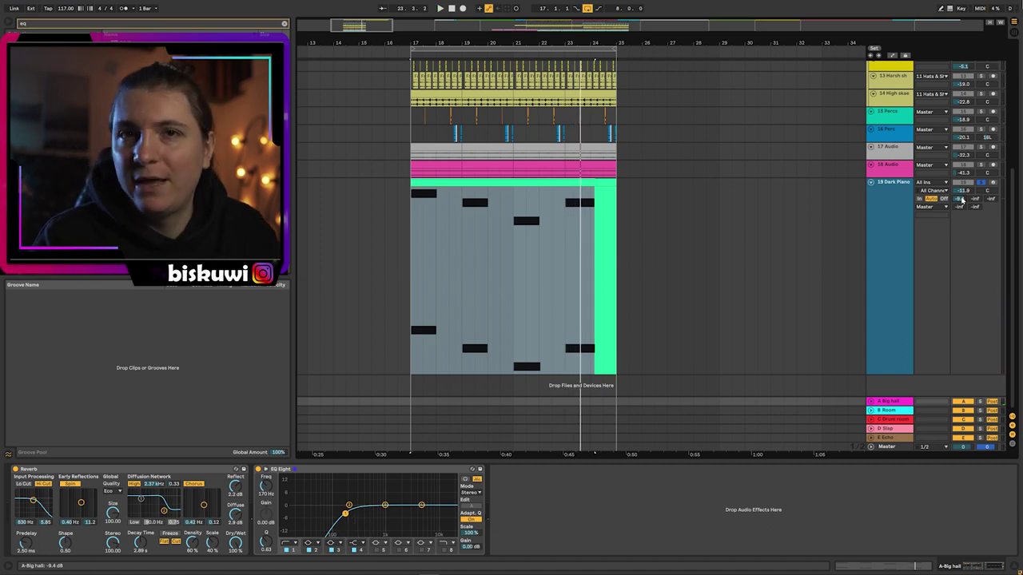
Fit bars 17 to 25 of the arrangement in view and raise the Dark Piano volume to about -7.1 dB while the groove plays
left_click_drag(616, 363, 407, 68)
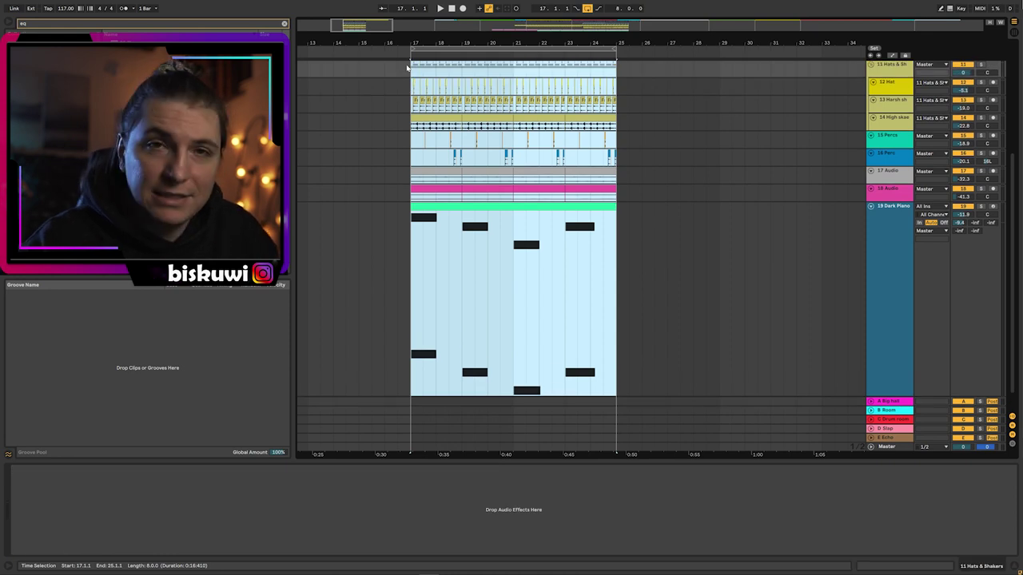
key("z")
left_click(484, 259)
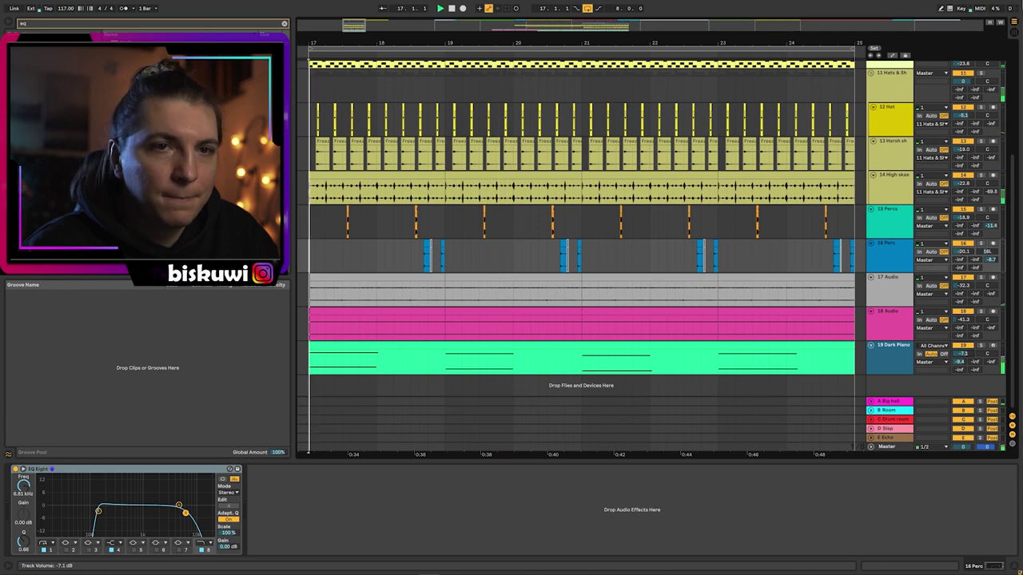
Duplicate the Dark Piano track and reverse the piano sample in the copy's Simpler
left_click(793, 259)
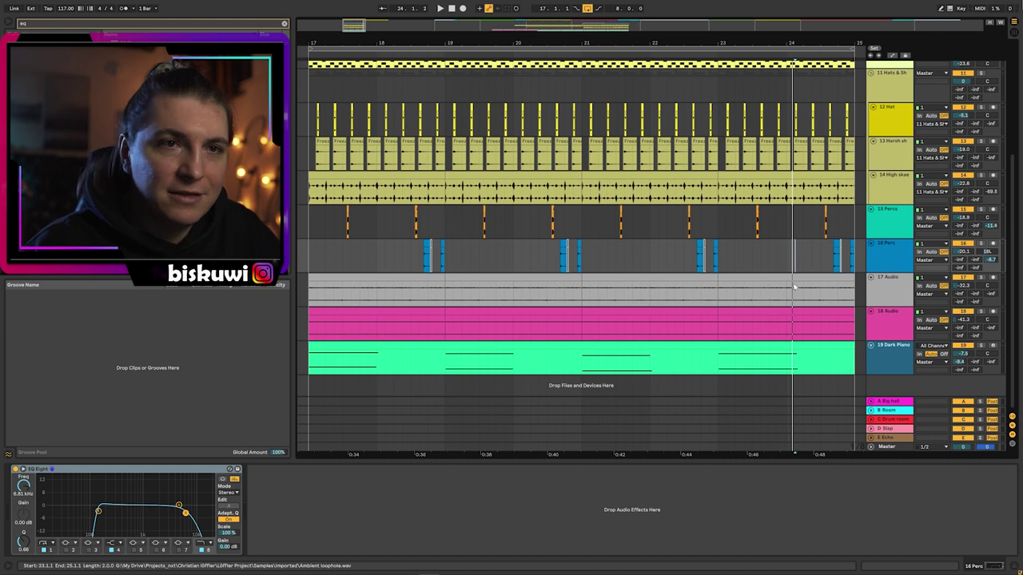
left_click(890, 363)
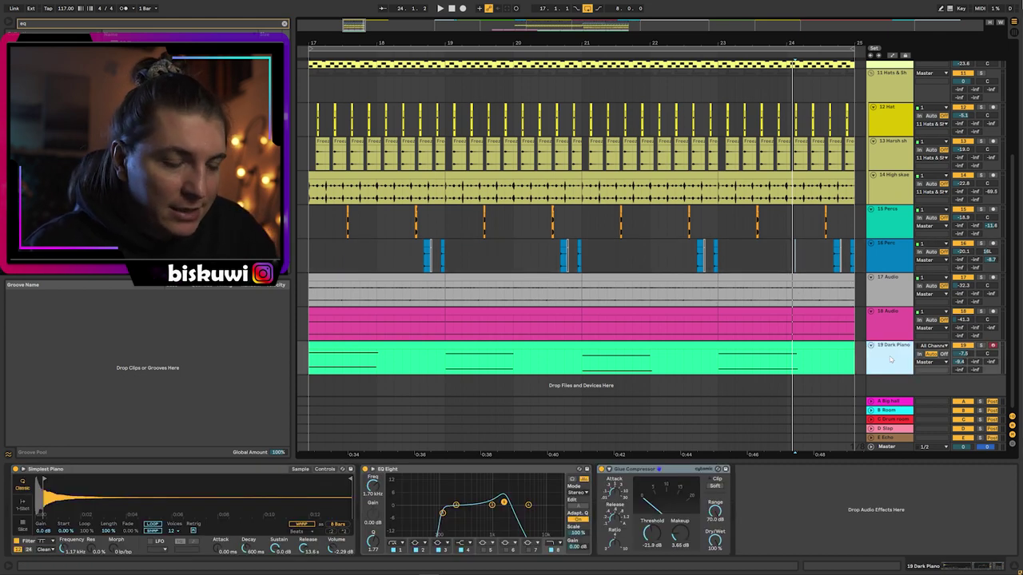
key("ctrl+d")
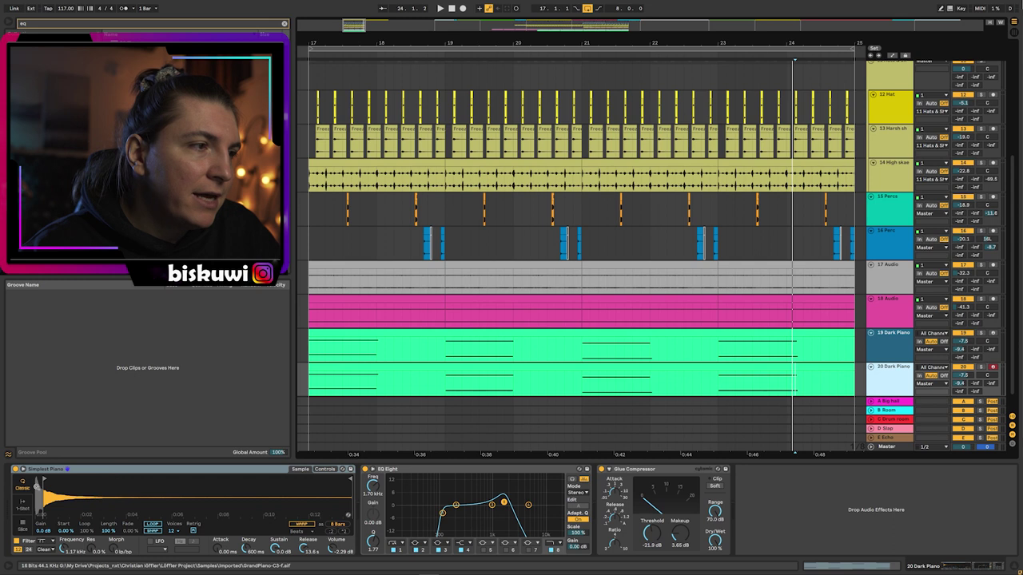
left_click_drag(46, 483, 147, 487)
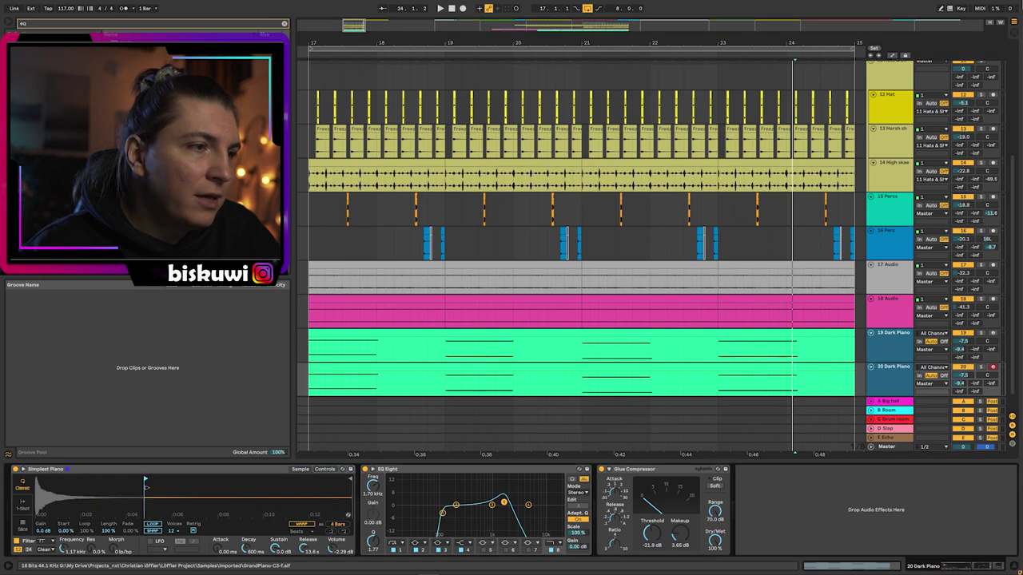
right_click(192, 494)
left_click(218, 543)
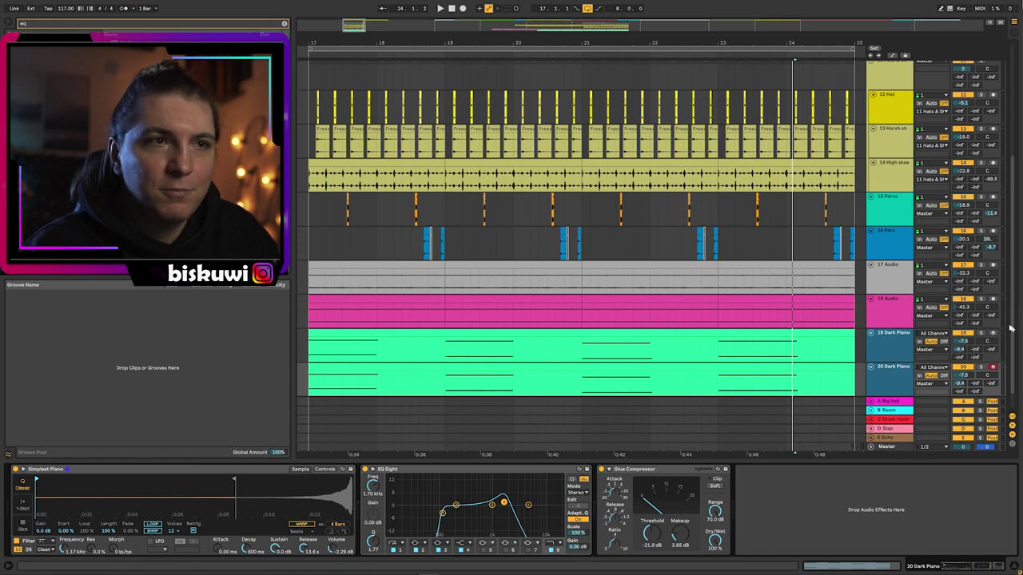
Lengthen all notes in the duplicated Dark Piano clip to about two bars so each chord holds until the following one
double_click(719, 364)
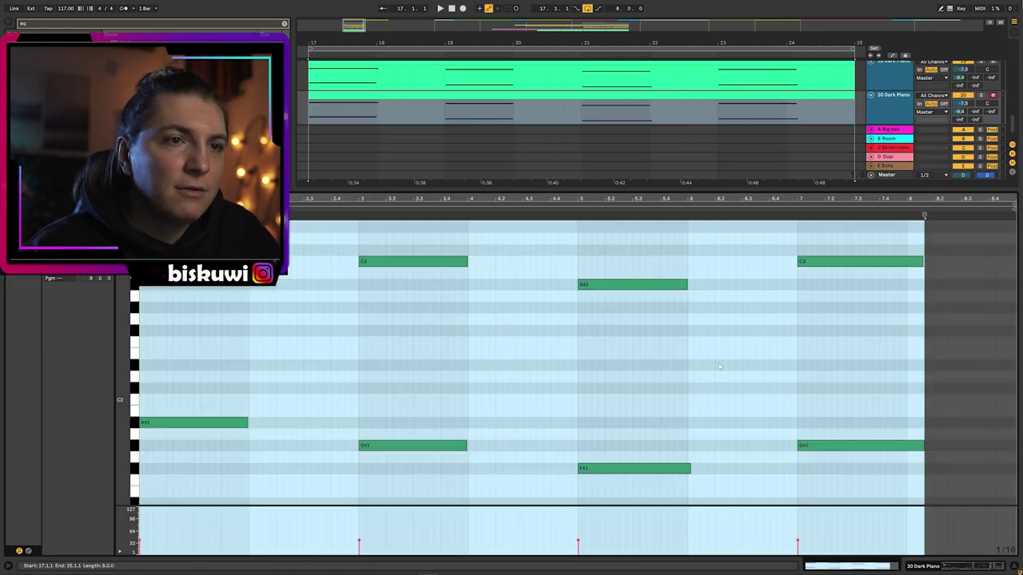
left_click(209, 250)
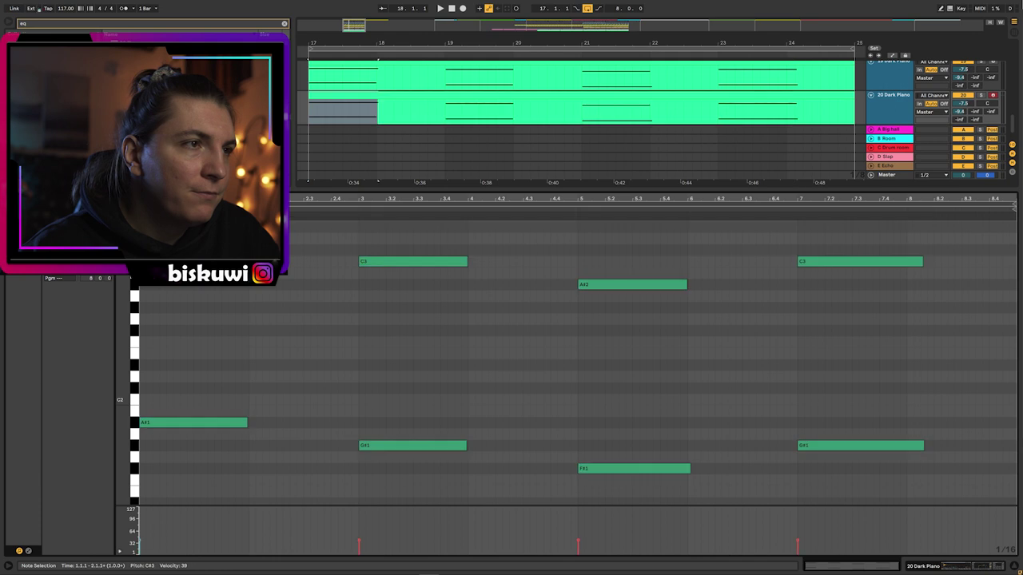
key("ctrl+a")
left_click_drag(248, 251, 359, 253)
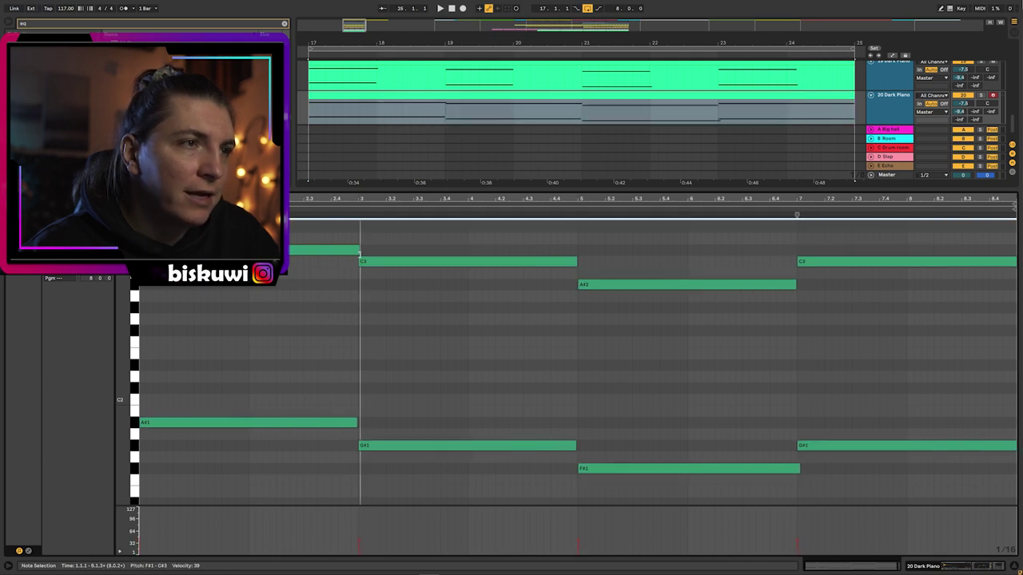
key("shift+Tab")
Solo the duplicated Dark Piano and, during playback, narrow its sample region, raise EQ Eight's high cut to 4.06 kHz and set the Glue makeup to 4.92 dB
left_click(982, 347)
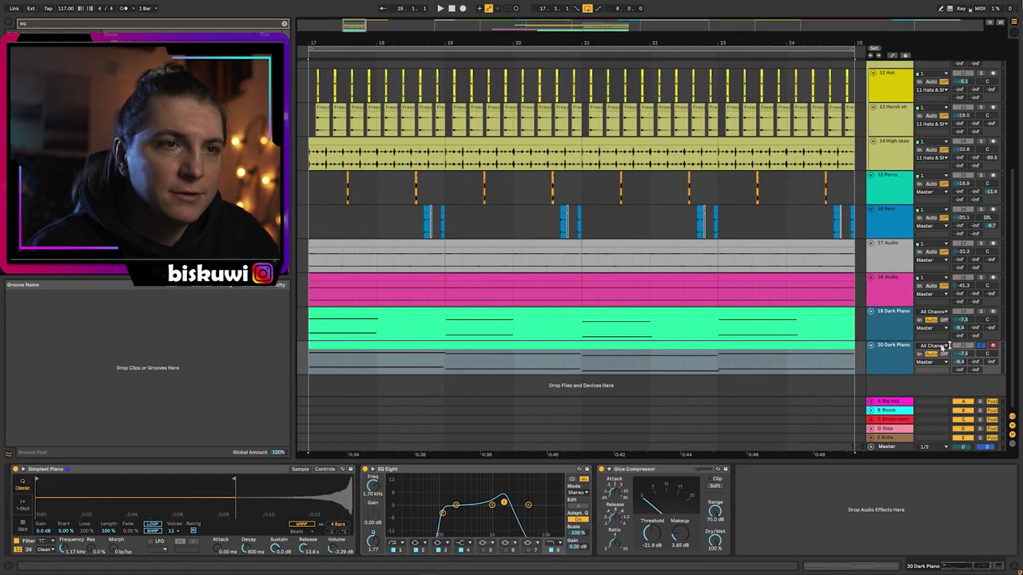
left_click(404, 302)
key("space")
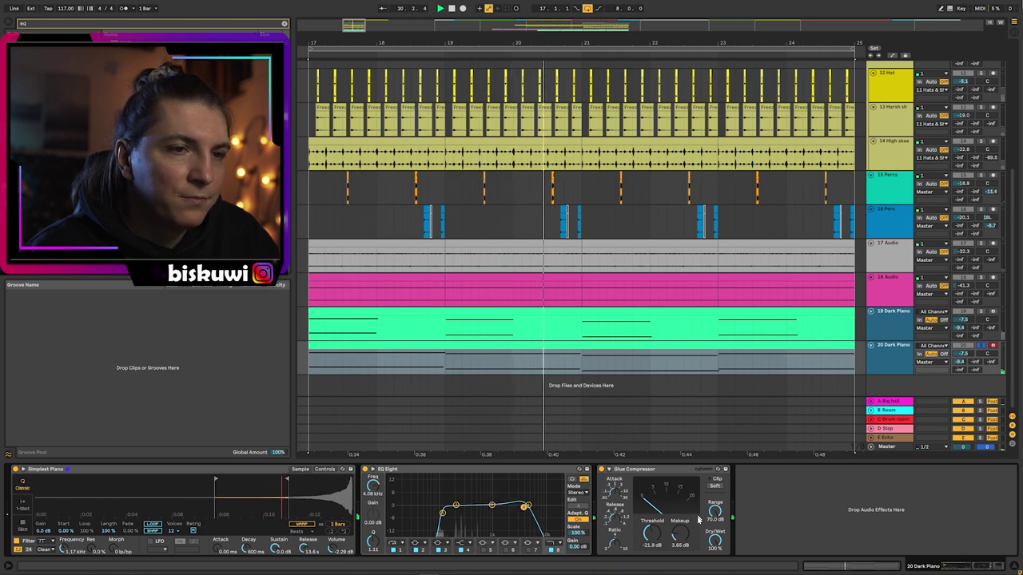
key("space")
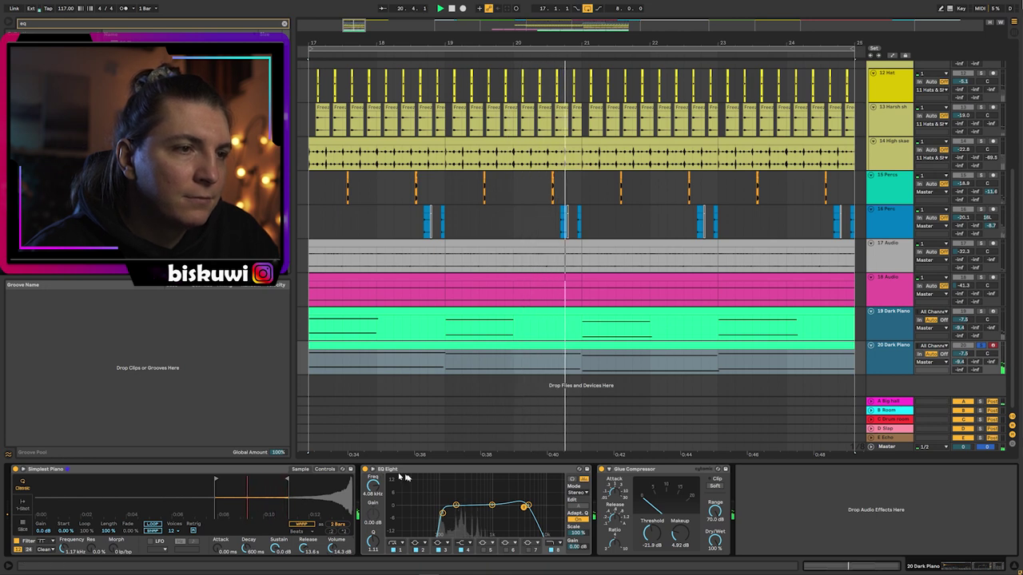
Set the copy's EQ Eight low cut to 121 Hz and add an Overdrive after the Glue Compressor with its filter at about 1.68 kHz
key("space")
left_click(443, 514)
type("overd")
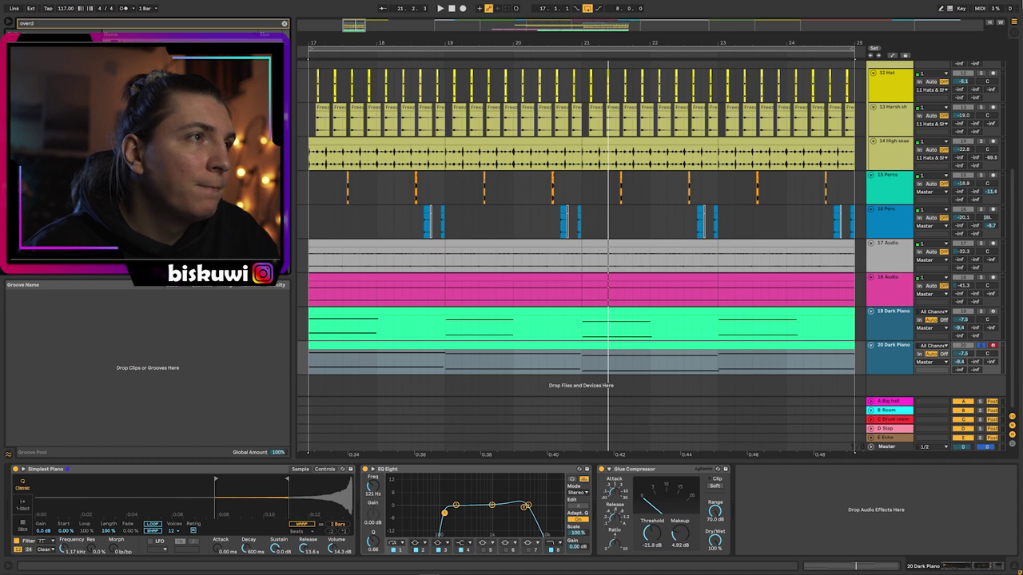
key("Return")
key("space")
left_click_drag(763, 493, 765, 492)
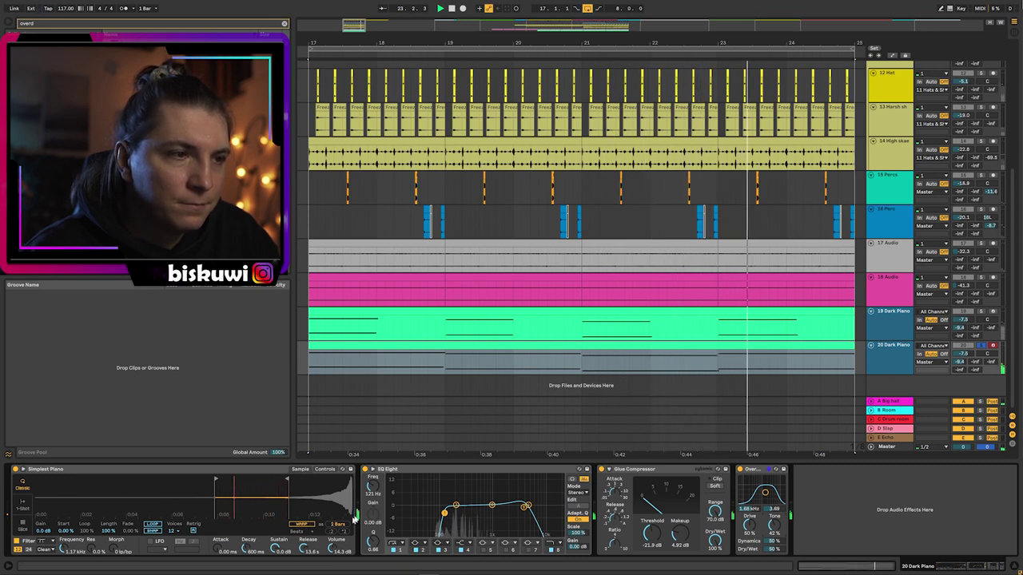
Shorten the reversed piano Simpler's release to about 8.79 s and audition it
left_click_drag(309, 548, 309, 552)
key("space")
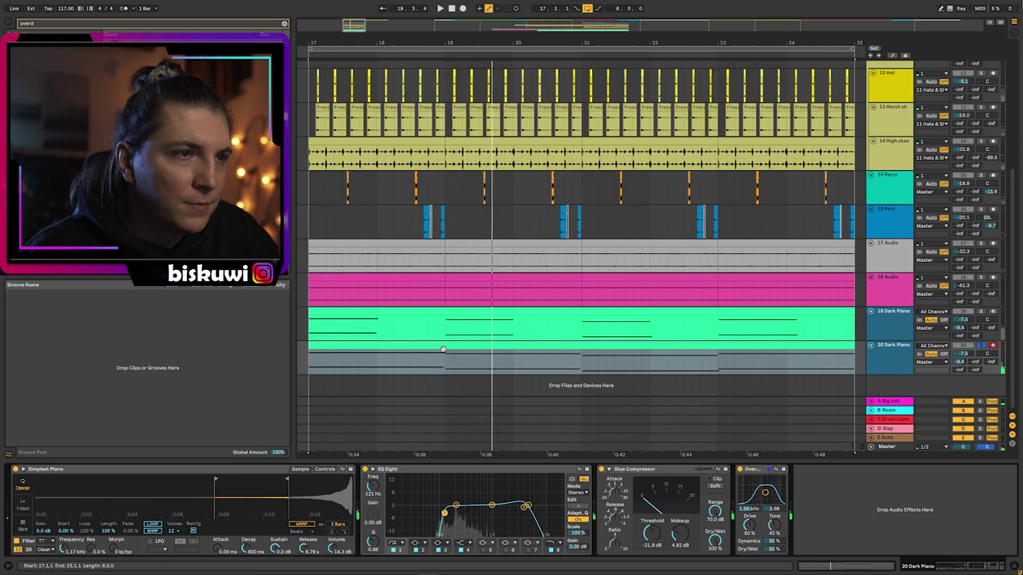
key("space")
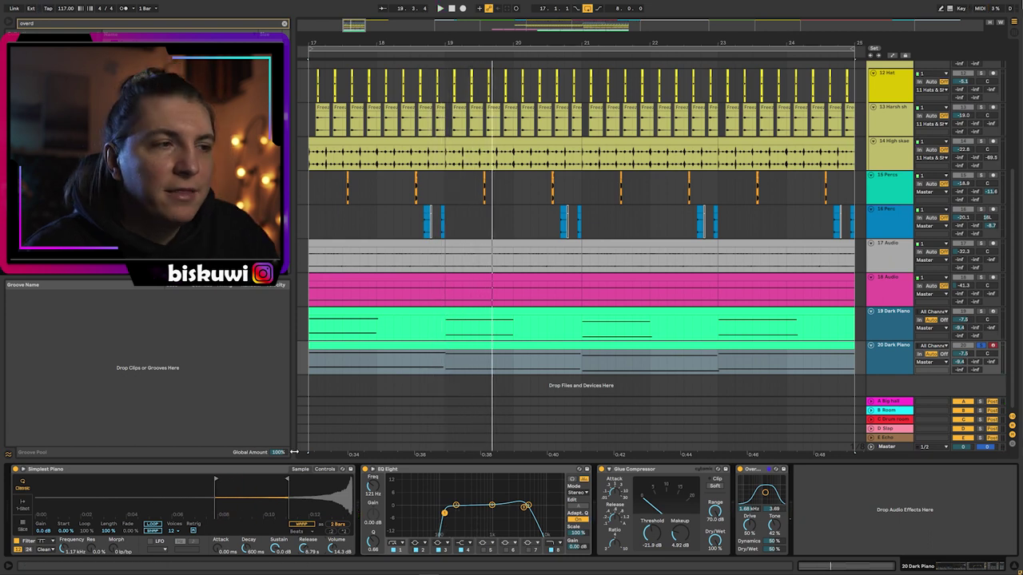
Extend the end of the reversed piano's sample region further toward the swell and listen to the longer loop
right_click(254, 471)
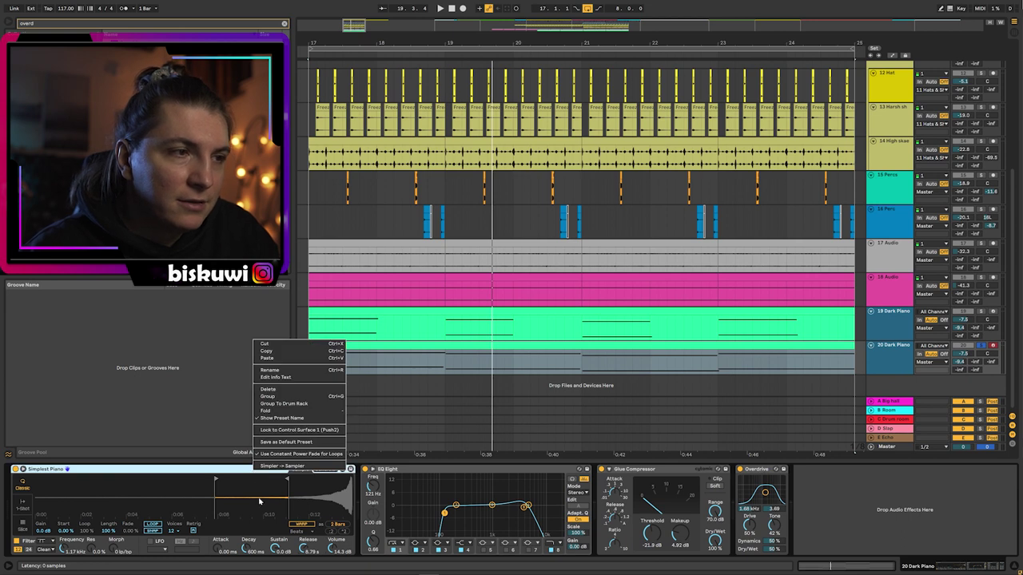
left_click(289, 483)
left_click_drag(288, 481, 314, 480)
key("space")
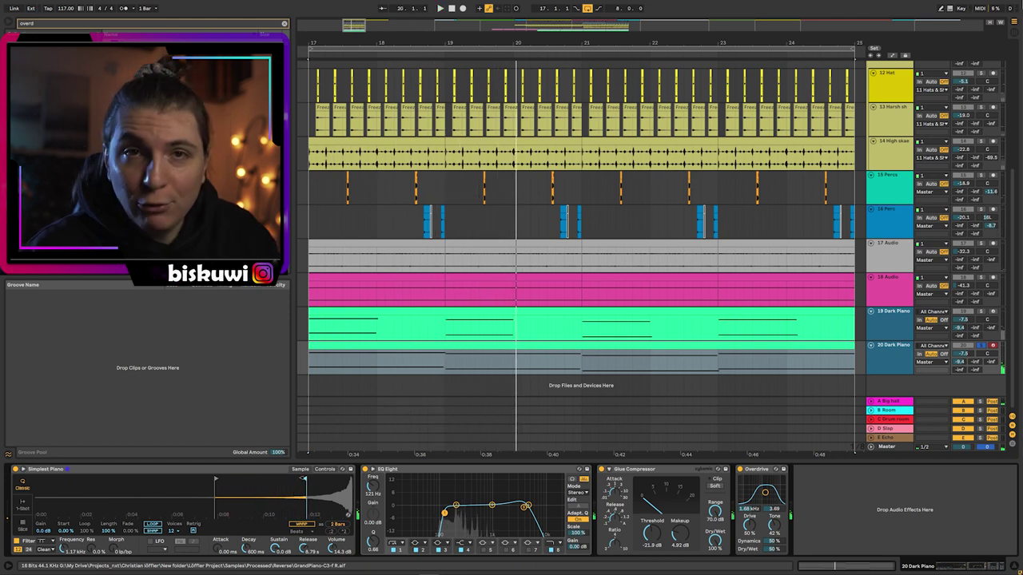
Convert the reversed piano's Simpler to a Sampler and set its sustain mode to the back-and-forth loop
right_click(254, 468)
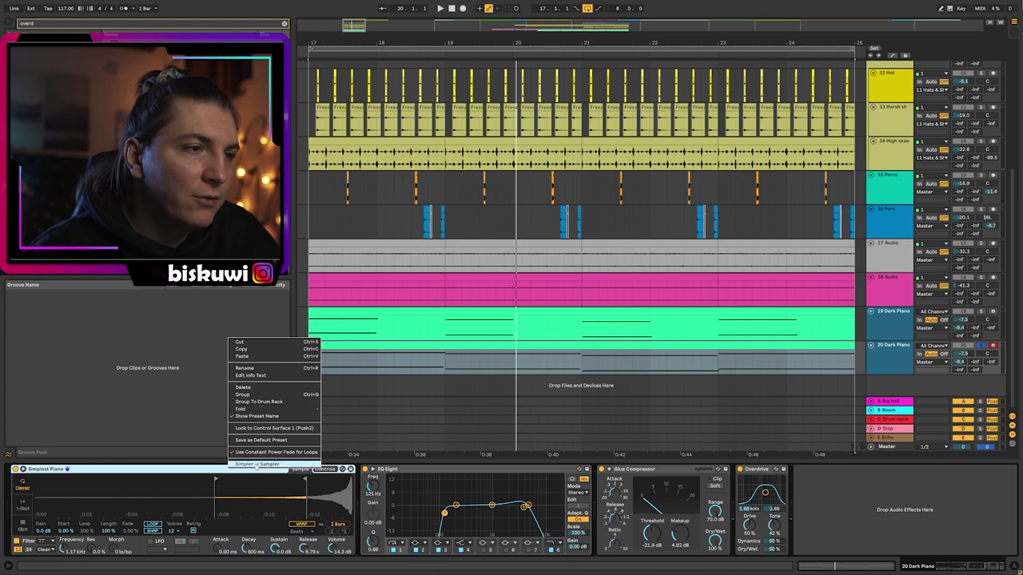
left_click(255, 464)
left_click(184, 537)
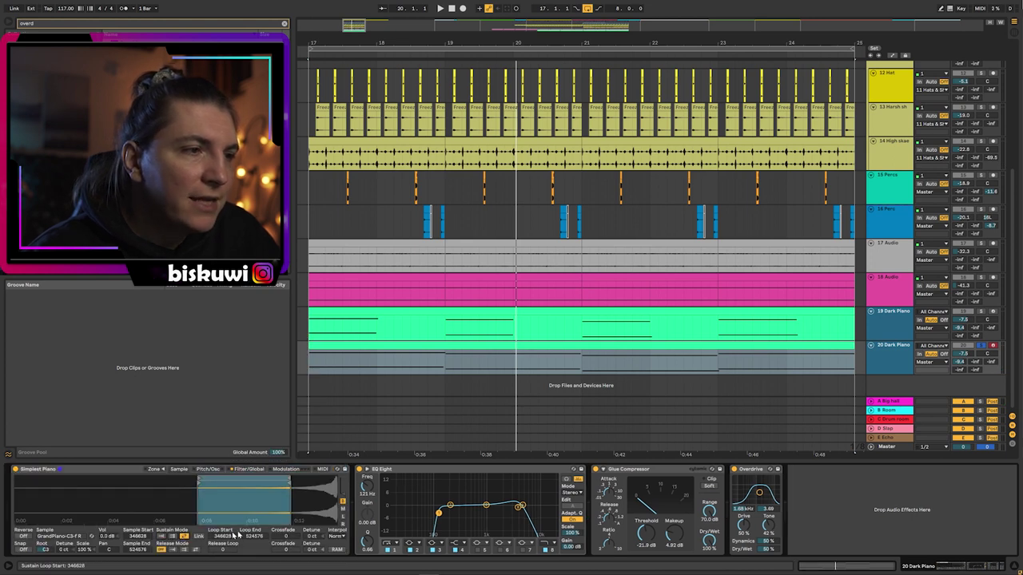
During playback, set the Sampler's loop crossfade to 35490 and the Glue Compressor's threshold to -40.0 dB
key("space")
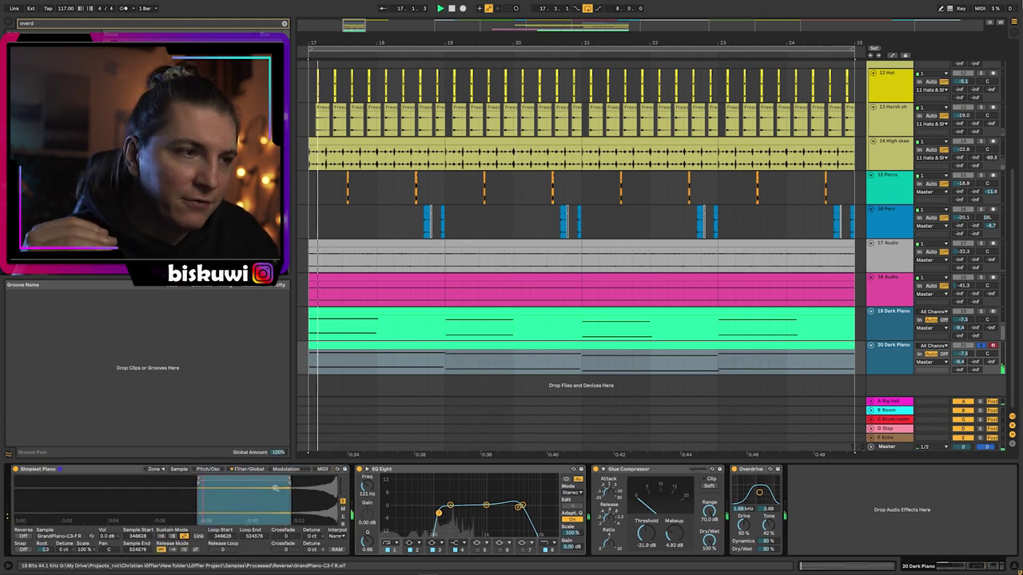
left_click_drag(281, 541, 281, 522)
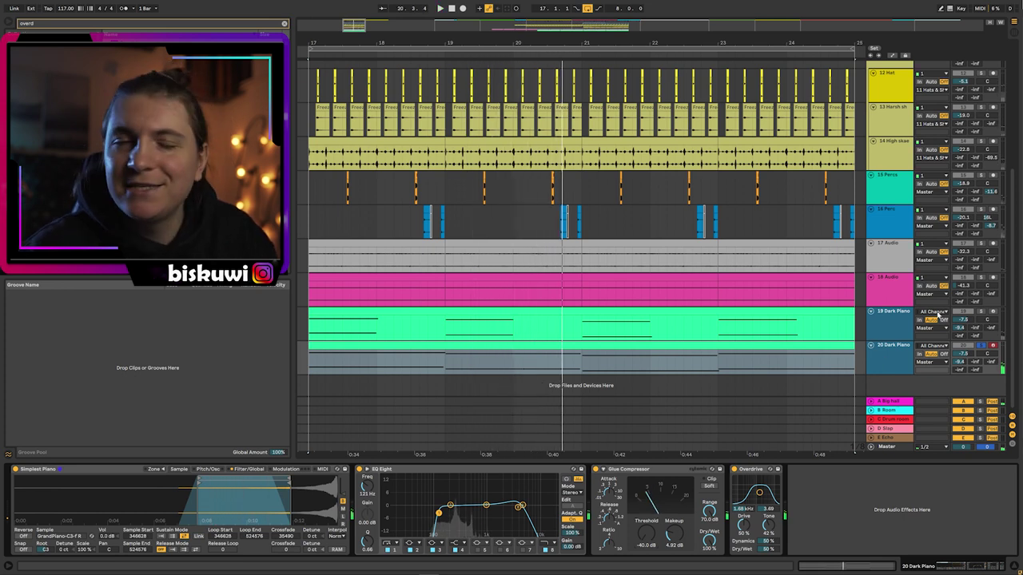
key("space")
Add a Compressor after the Overdrive, sidechained from 2 Kick, and set its threshold to -12.7 dB
key("ctrl+f")
type("cp")
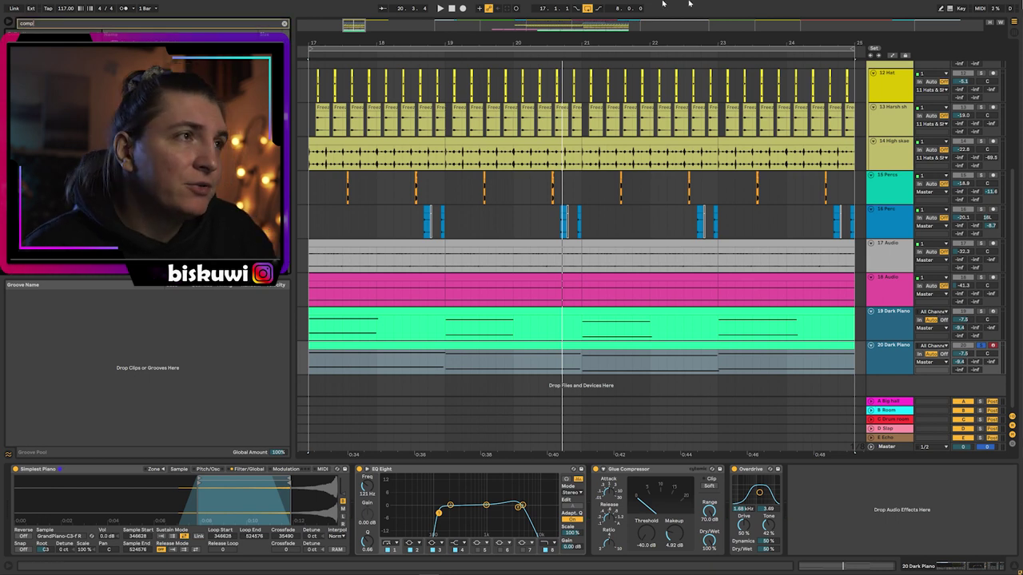
key("Return")
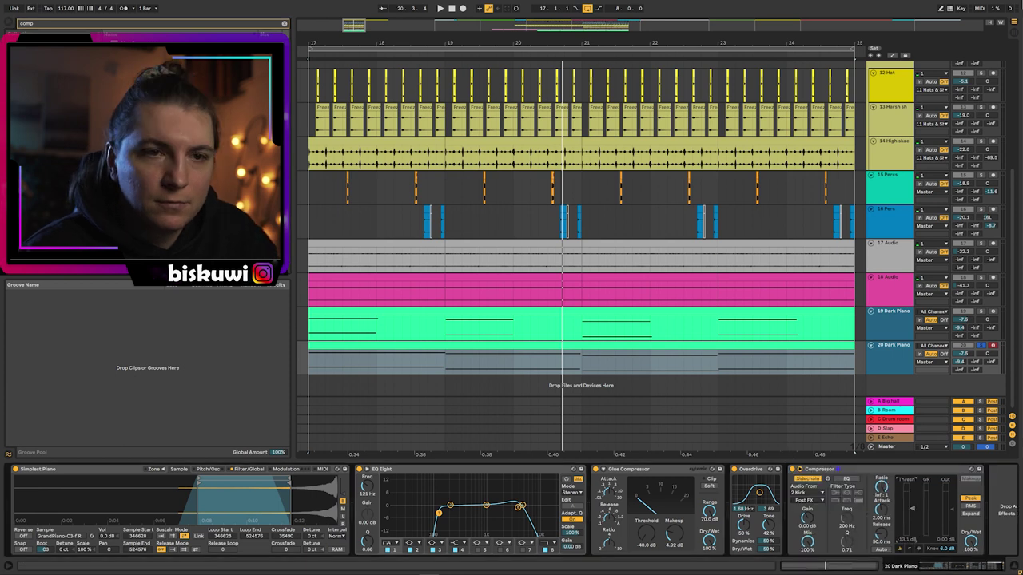
key("space")
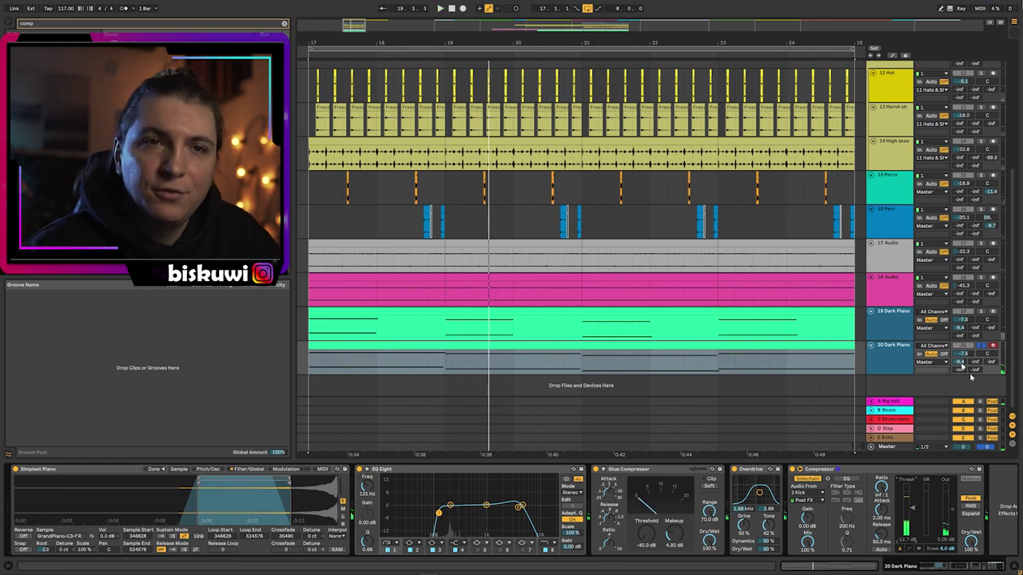
Unsolo the duplicated Dark Piano, lower its volume to -21.7 dB against the groove and raise its EQ Eight low cut to 178 Hz
left_click(982, 346)
key("space")
left_click_drag(963, 354, 963, 366)
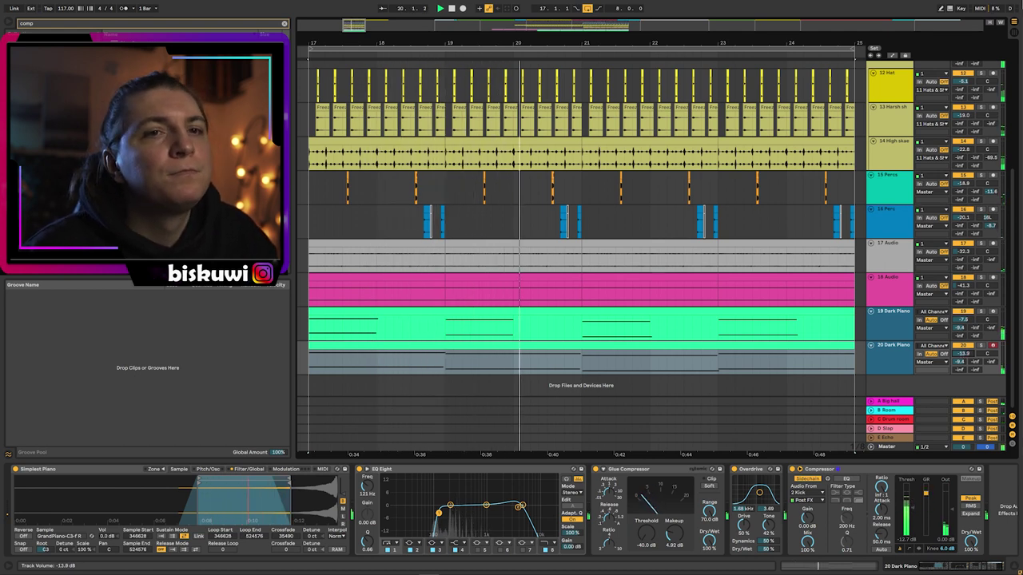
left_click_drag(963, 354, 963, 363)
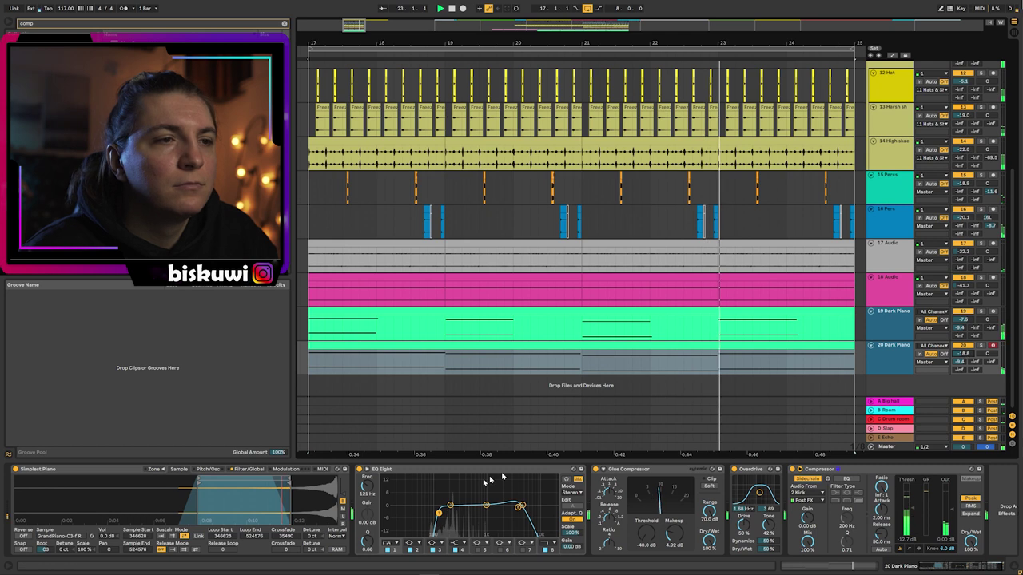
left_click_drag(439, 513, 449, 516)
left_click_drag(963, 355, 963, 362)
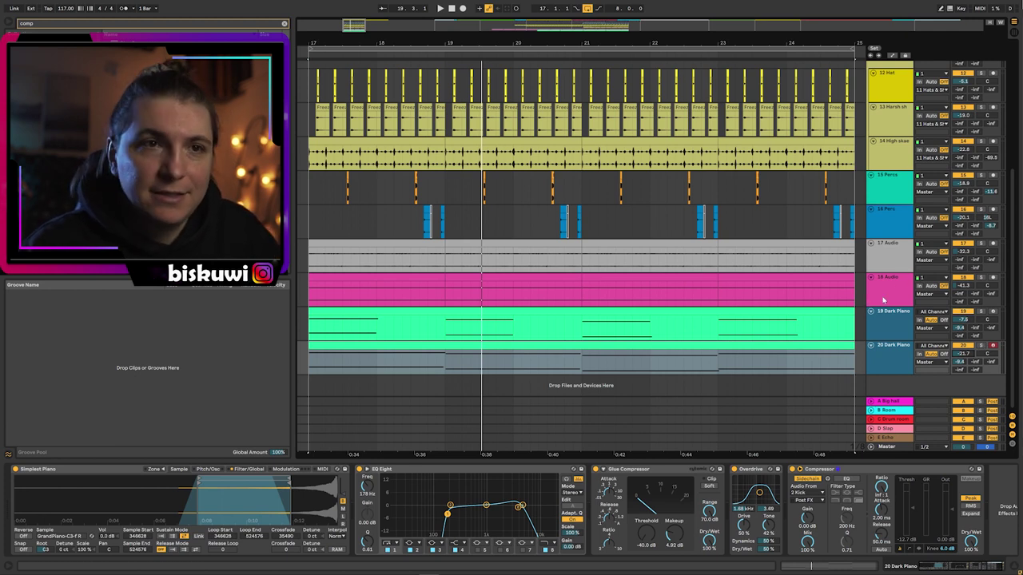
Import the Pluck track from Löffler.als below the Dark Piano copy and place its eight-bar clip at bars 17 to 25
left_click(883, 347)
key("z")
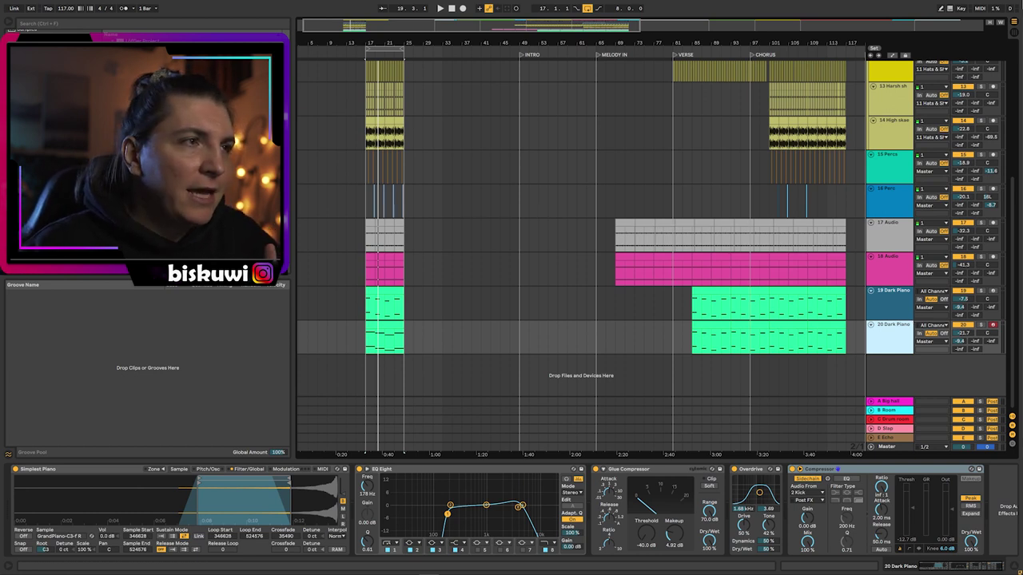
left_click(390, 379)
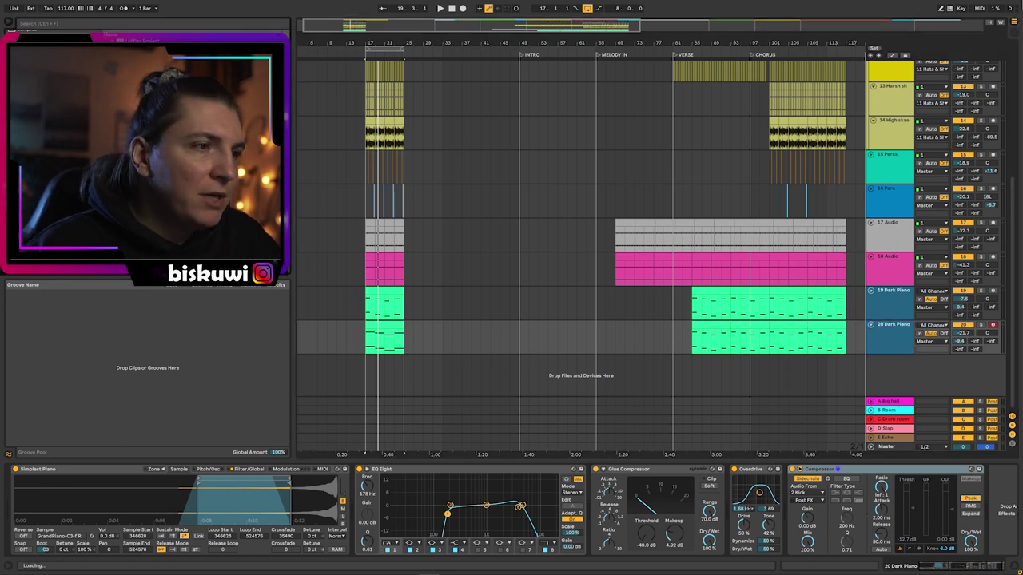
left_click_drag(408, 371, 418, 359)
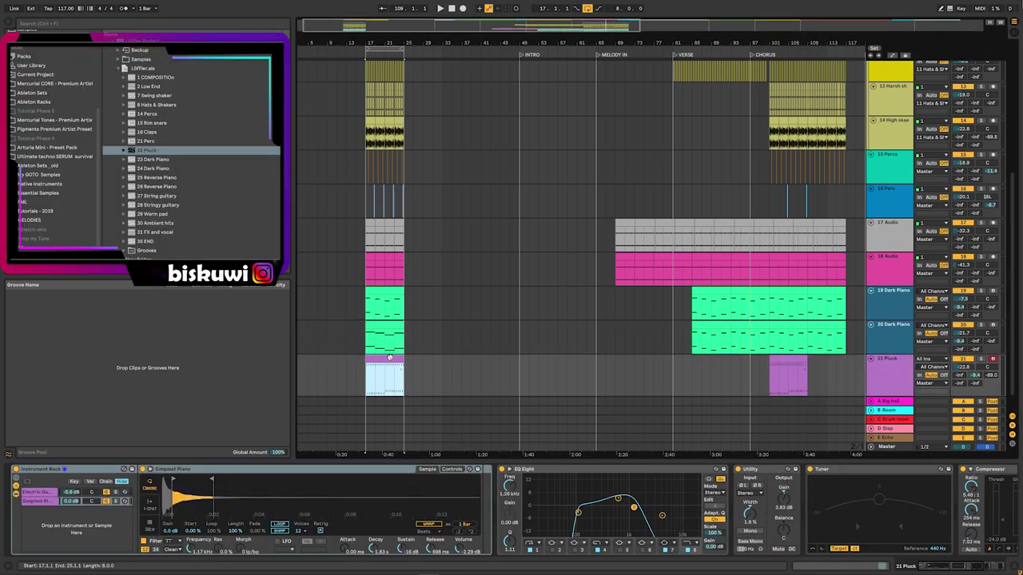
Examine the notes of the Pluck clip in bars 17 to 25, including the variation near its end
double_click(389, 360)
left_click_drag(120, 350, 144, 350)
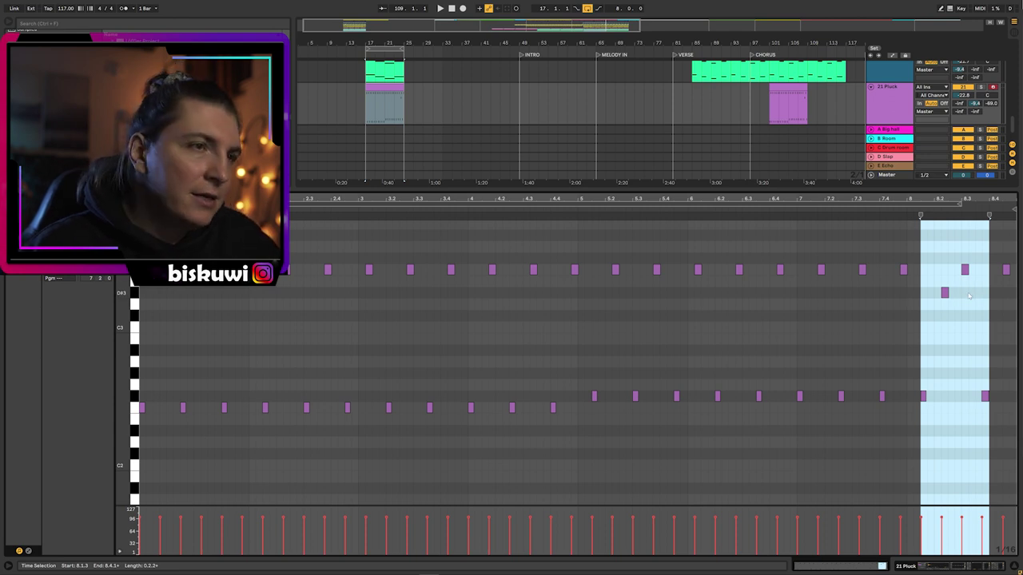
key("shift+Tab")
key("z")
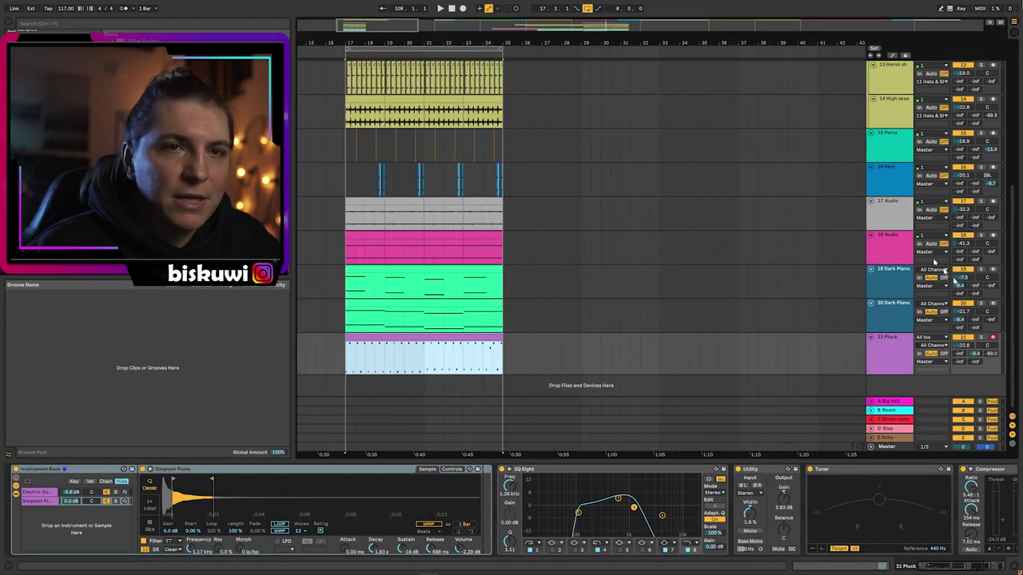
Solo the Pluck track and the Simplest Piano chain in its Instrument Rack, and inspect the effects that follow it
left_click(982, 339)
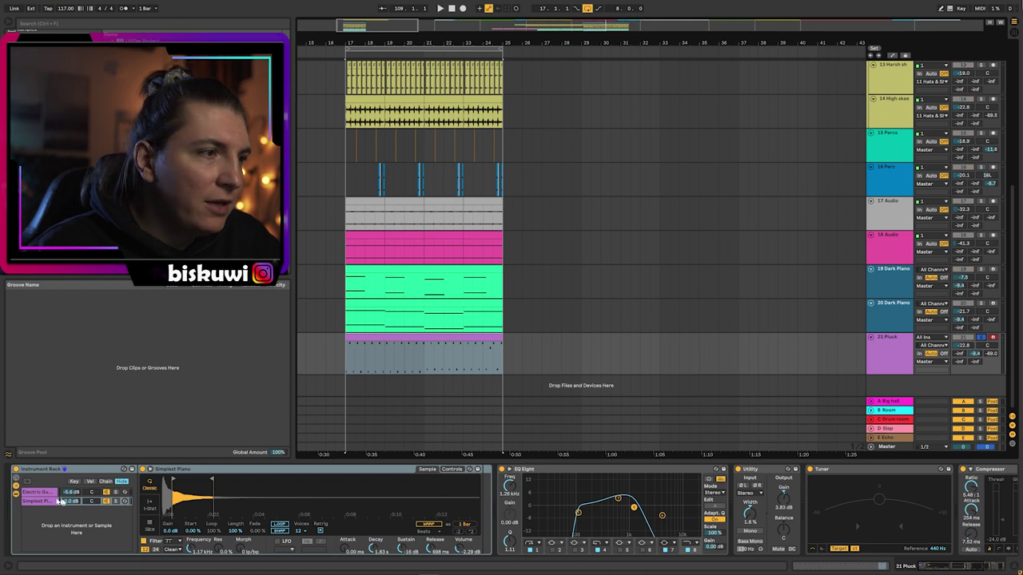
left_click(373, 348)
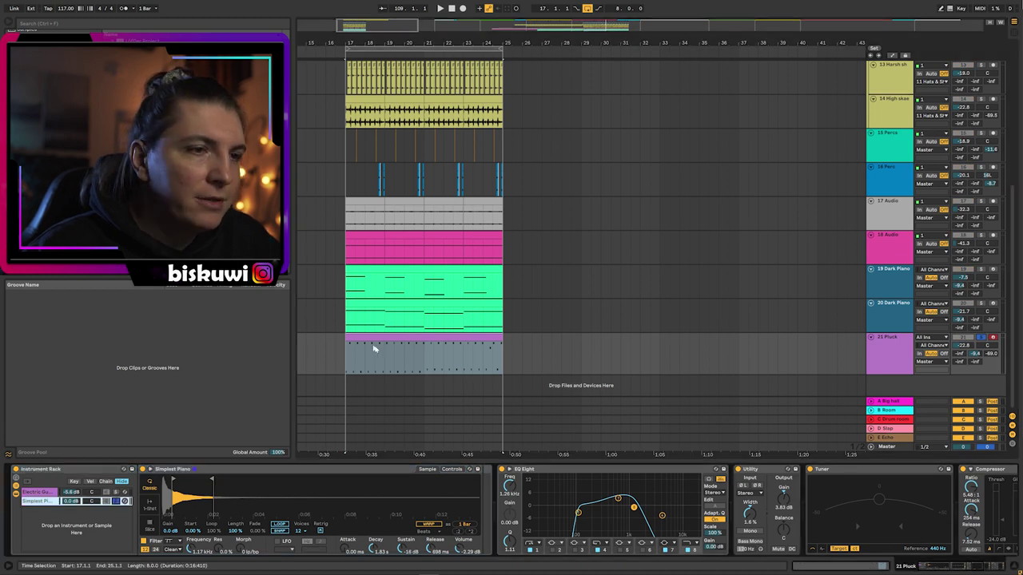
left_click(967, 569)
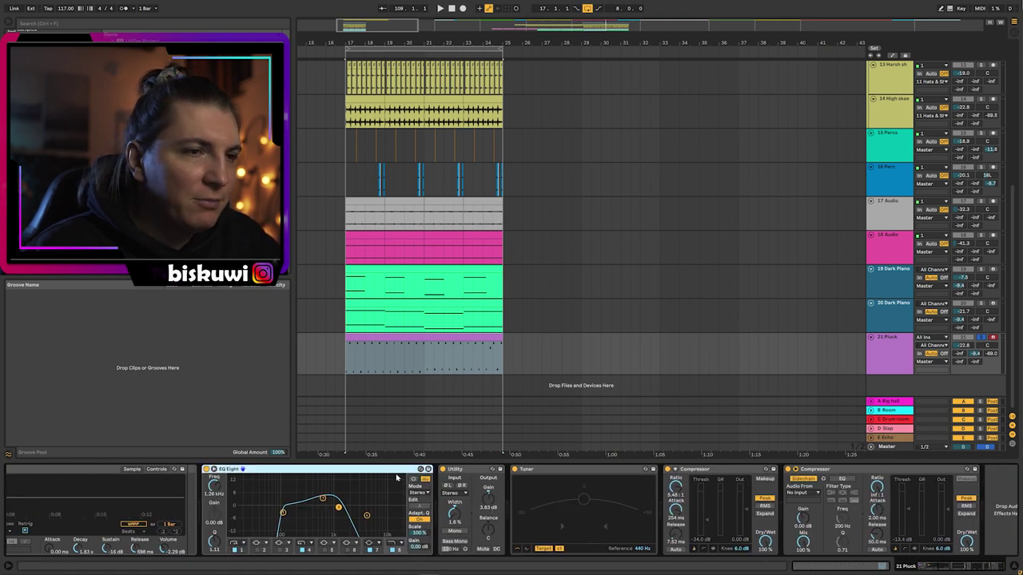
Play the soloed Simplest Piano chain while switching EQ Eight, Utility and the first Compressor back on one after another
key("space")
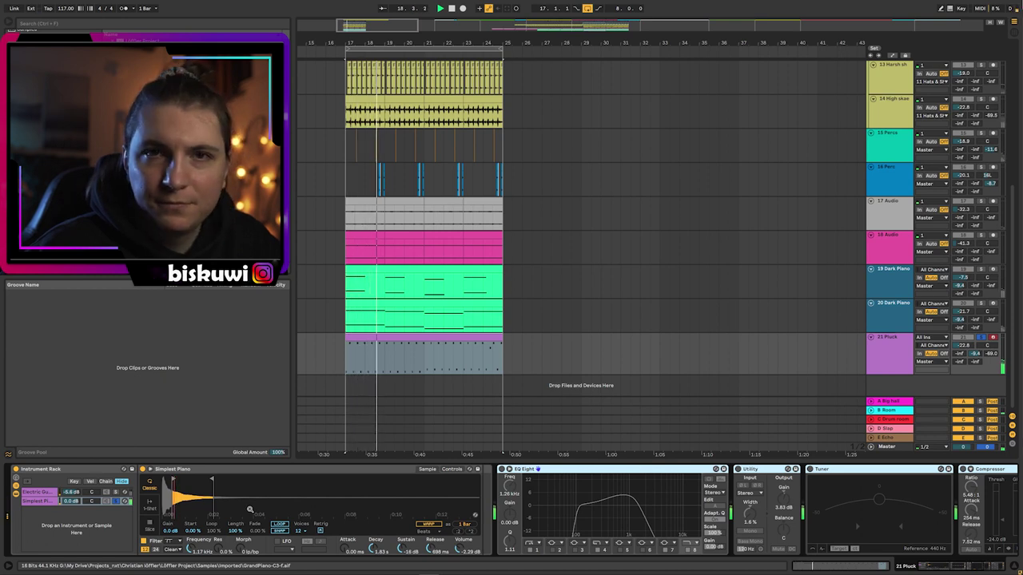
left_click(502, 470)
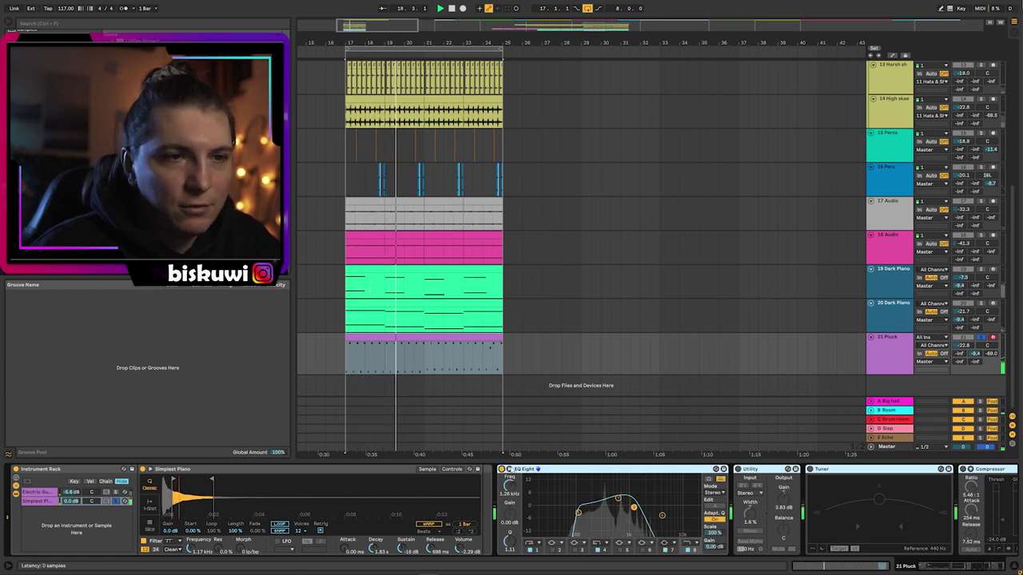
left_click(737, 469)
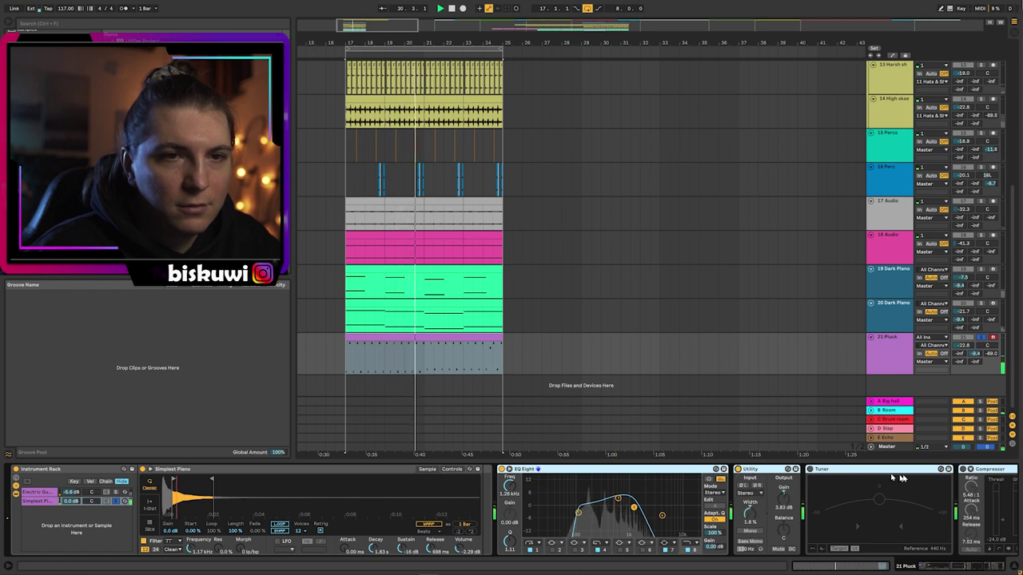
left_click(962, 469)
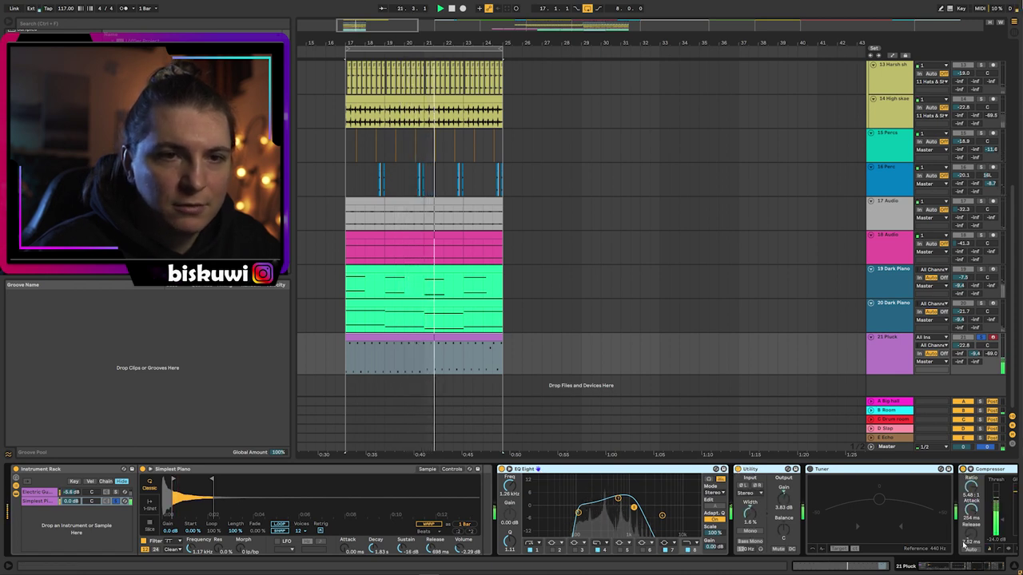
Set the sidechain input of the Pluck track's second Compressor to 2 Kick and listen to its effect
left_click_drag(962, 565, 976, 565)
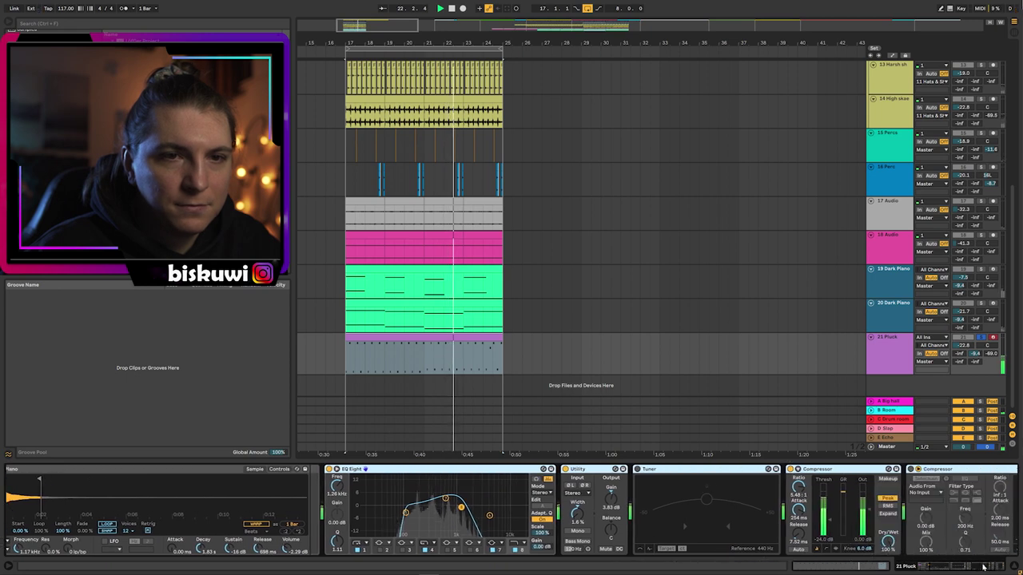
left_click(925, 492)
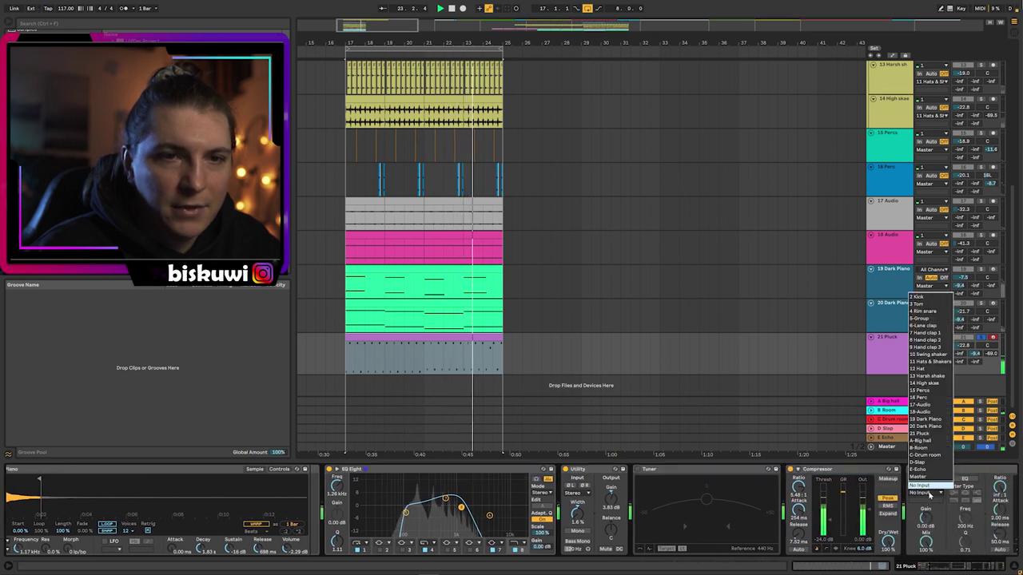
left_click(917, 297)
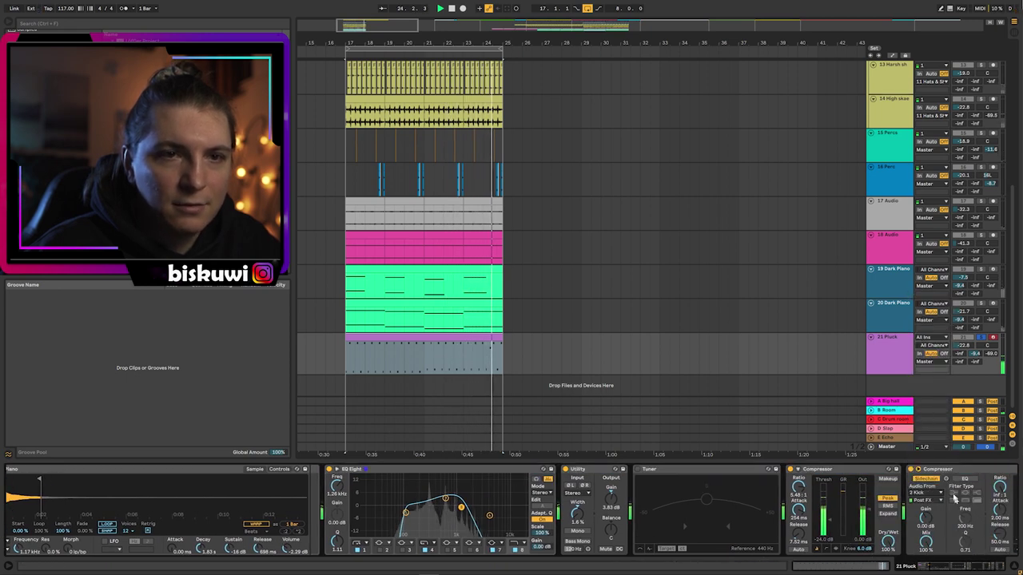
left_click_drag(956, 565, 887, 566)
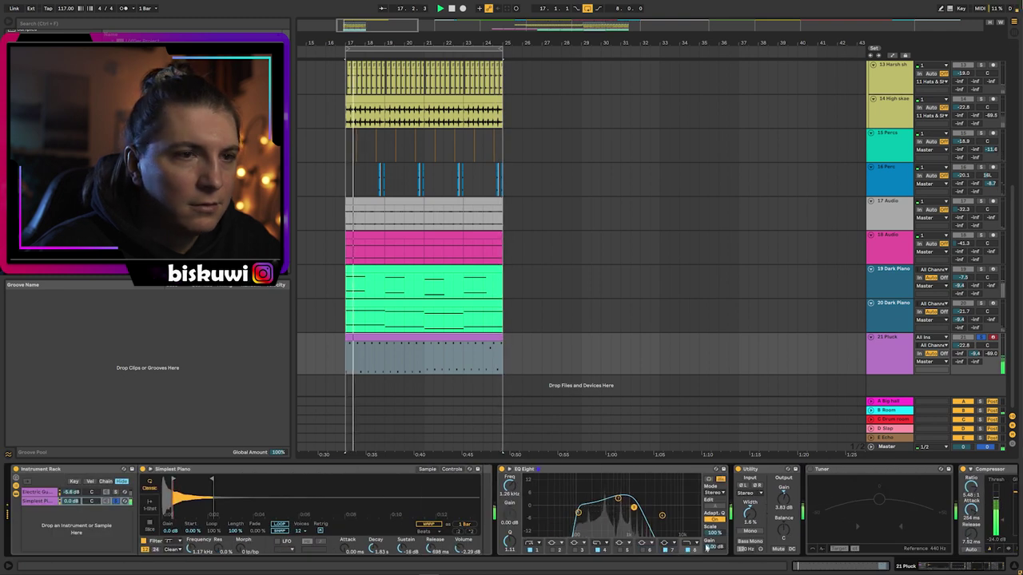
left_click(976, 566)
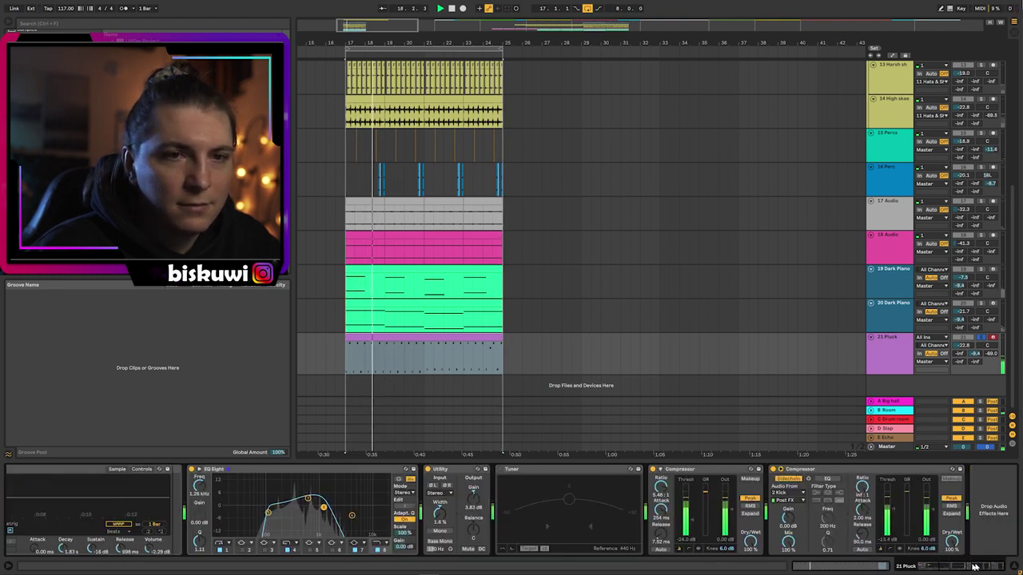
left_click_drag(954, 566, 892, 566)
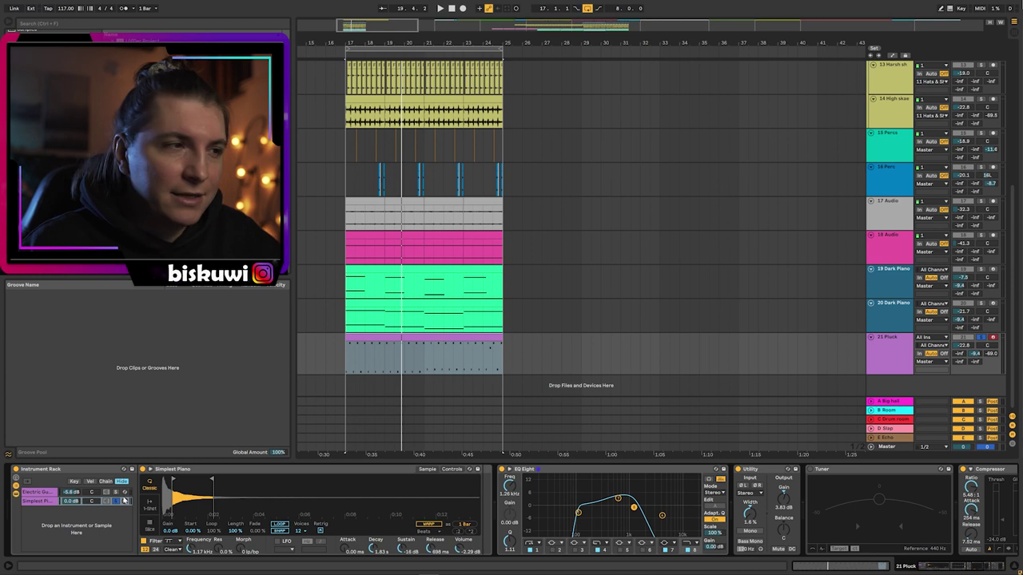
Audition the Electric Guitar chain with its EQ Eight bypassed, switch the EQ back on and unsolo the chain
left_click(44, 492)
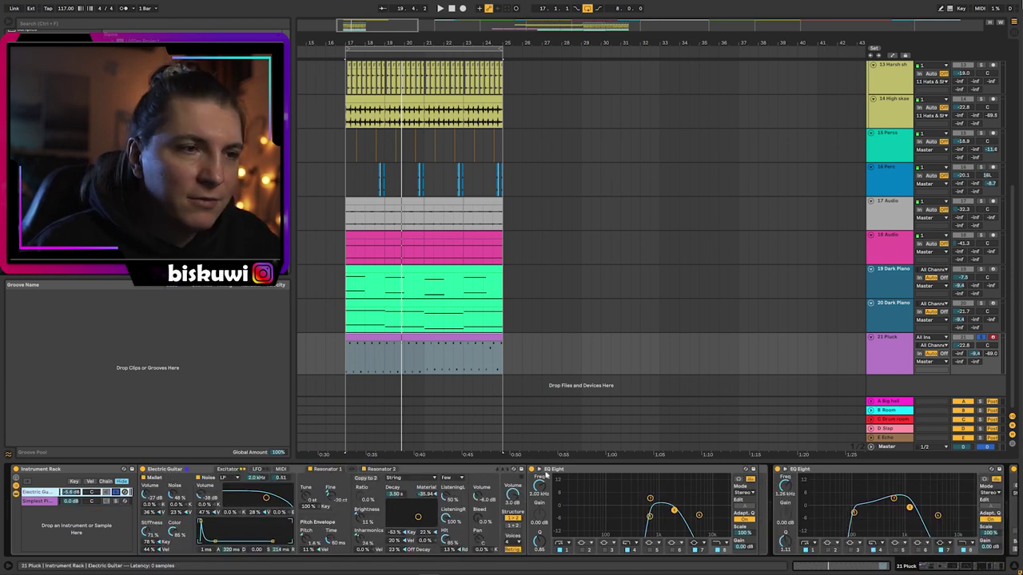
key("space")
key("space")
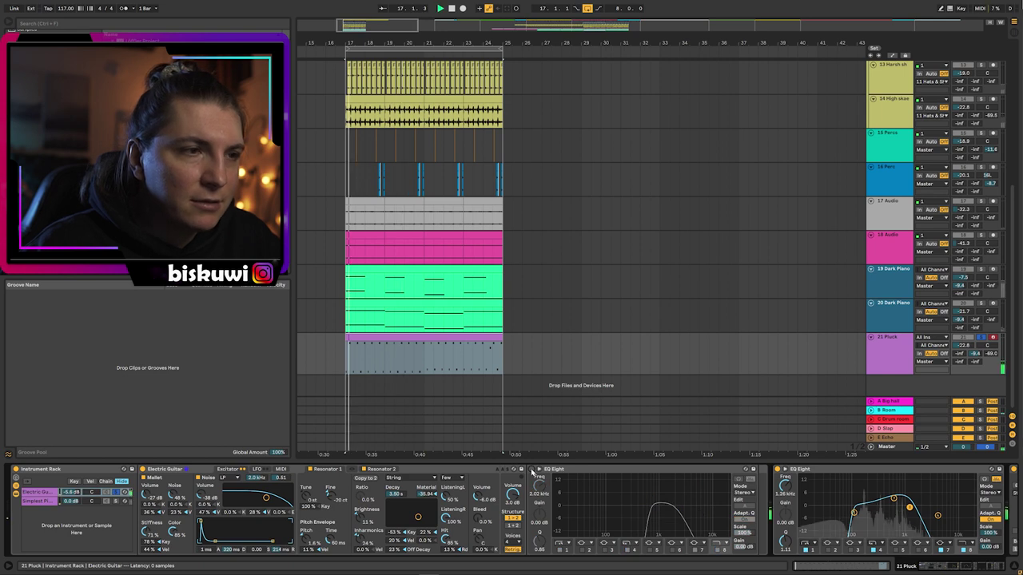
left_click(532, 471)
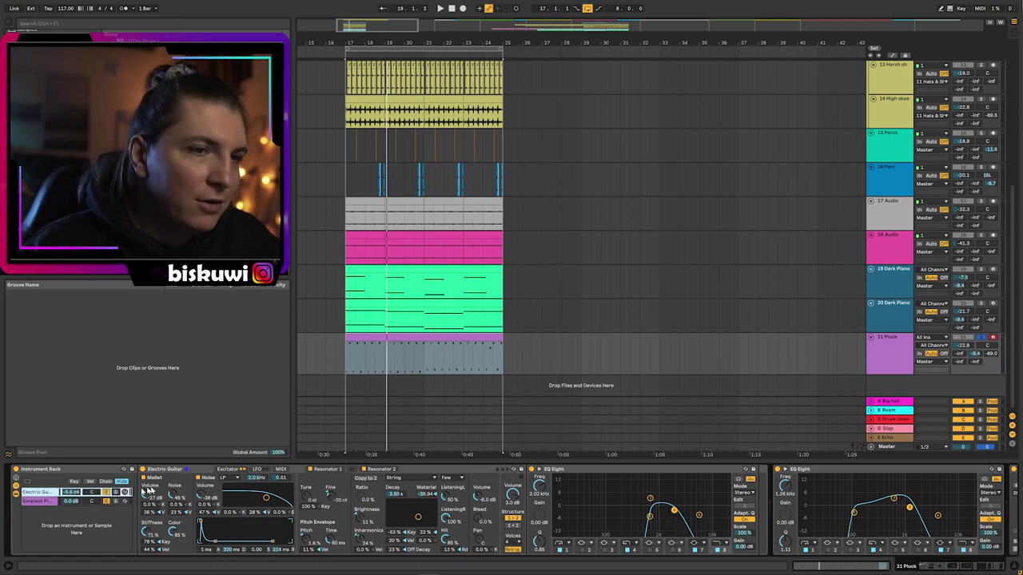
key("space")
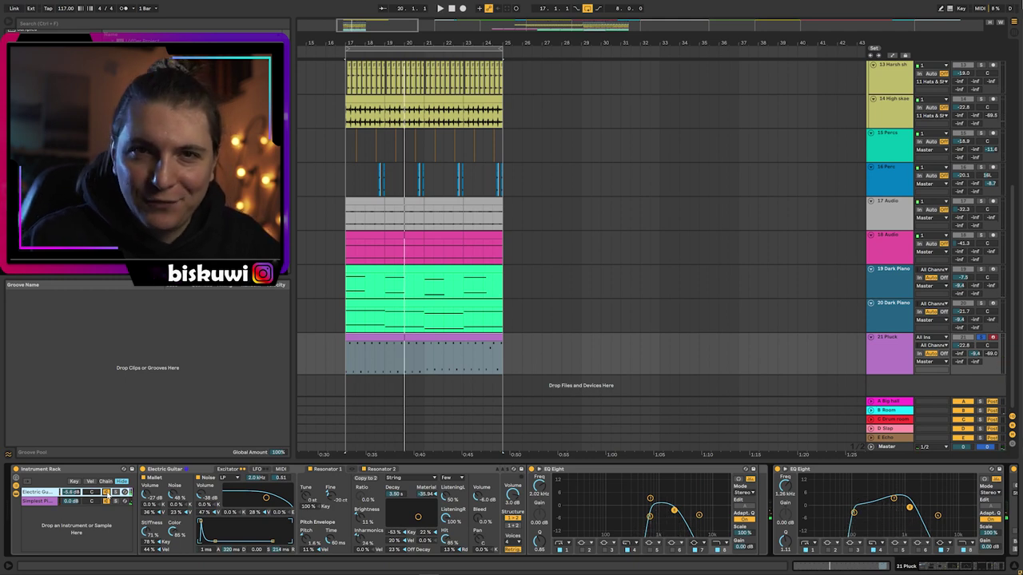
Play both Pluck chains together, turn the track's Room send fully down and set its Big hall send to -16.6 dB
key("space")
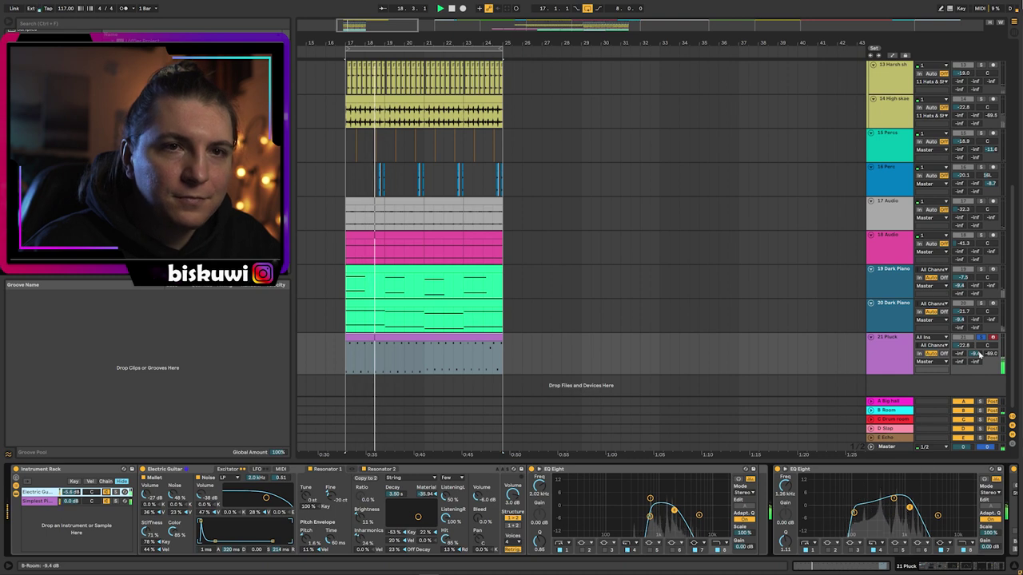
key("space")
left_click_drag(978, 354, 978, 408)
key("space")
left_click_drag(959, 353, 960, 313)
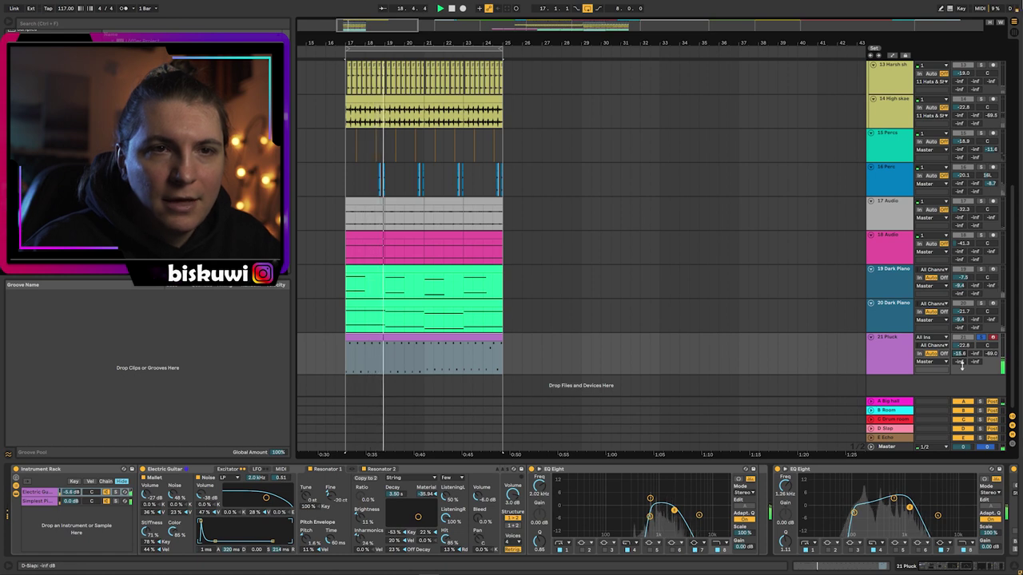
Set the Echo return's delays to 1/16 in Ping Pong mode and the Pluck track's Echo send to -19.7 dB
key("space")
left_click_drag(975, 362, 975, 340)
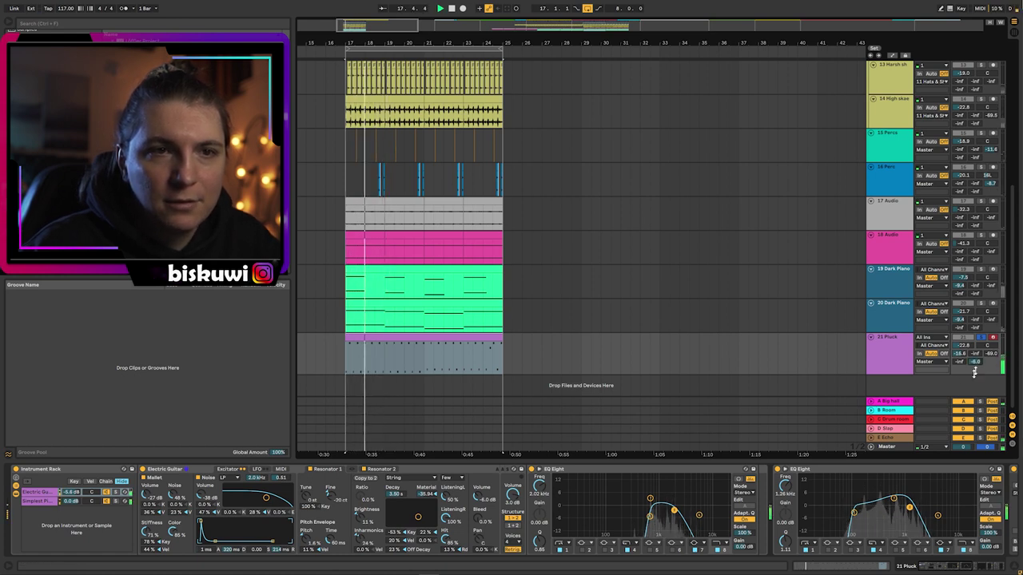
left_click(889, 437)
left_click(23, 491)
left_click_drag(23, 492, 22, 498)
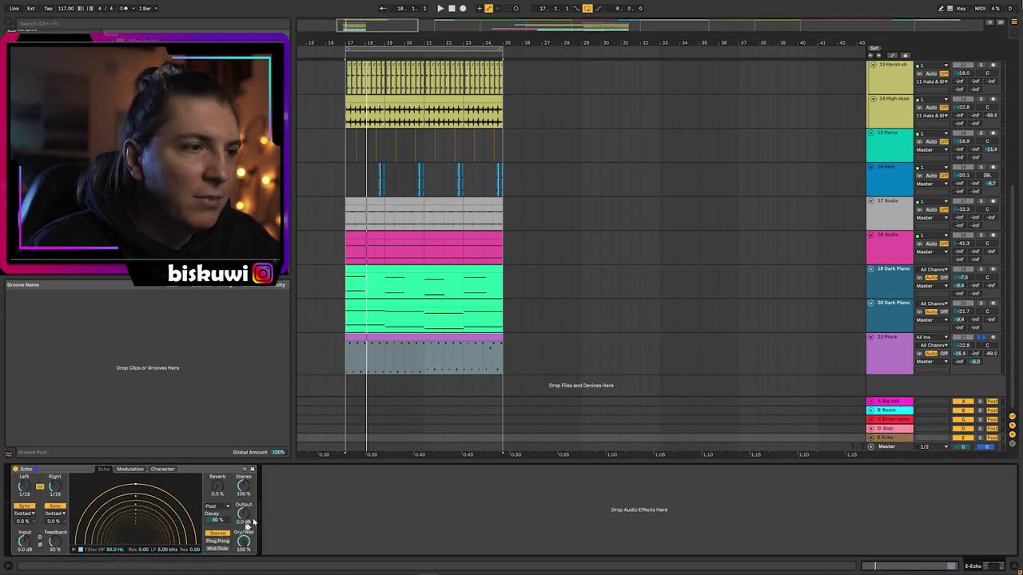
key("space")
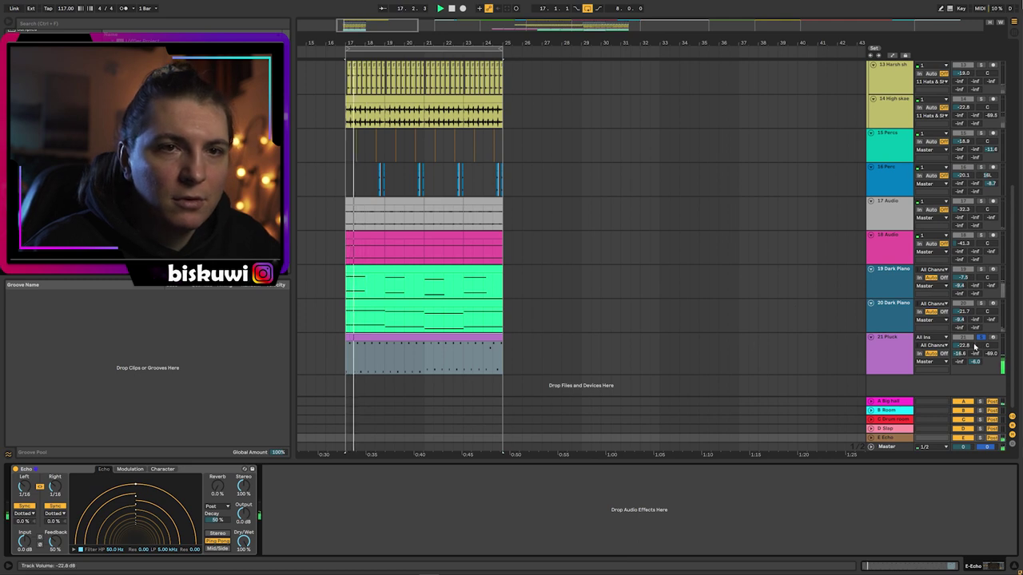
left_click_drag(975, 362, 975, 380)
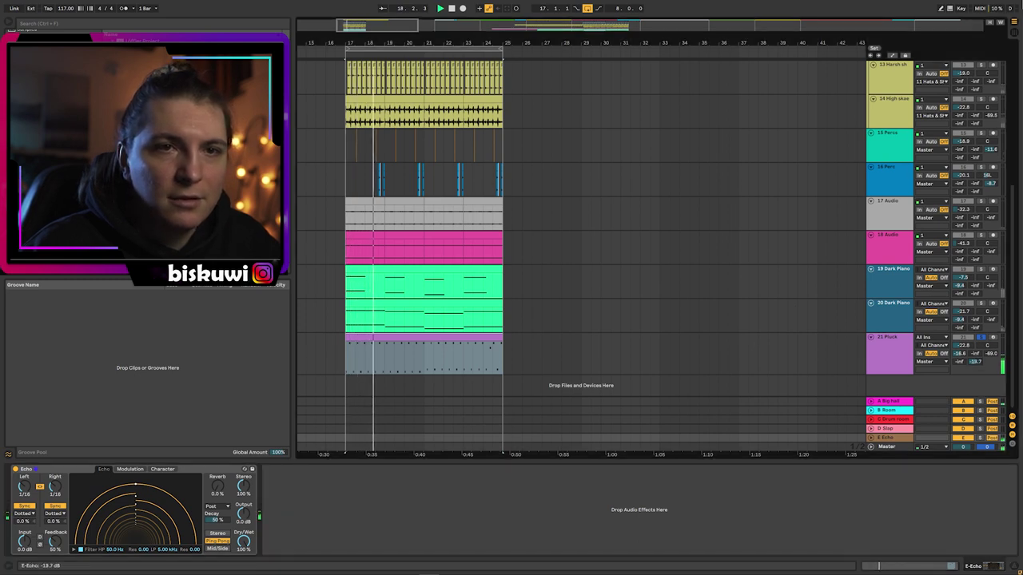
Unsolo the Pluck track and lower its volume to -29.0 dB while the full eight-bar loop plays
left_click(981, 340)
left_click_drag(501, 348, 347, 51)
key("z")
key("space")
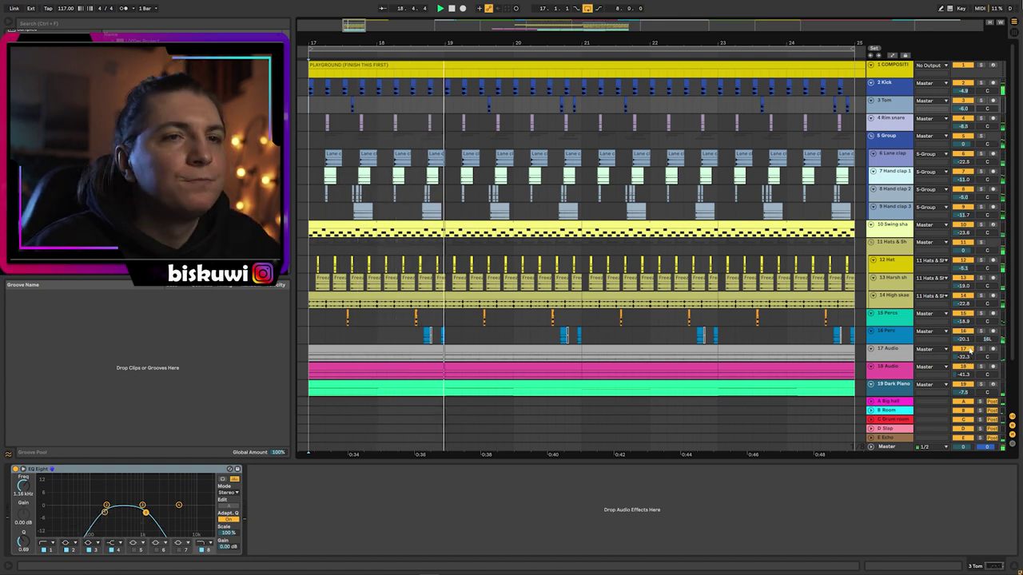
scroll(975, 370, "down", 4)
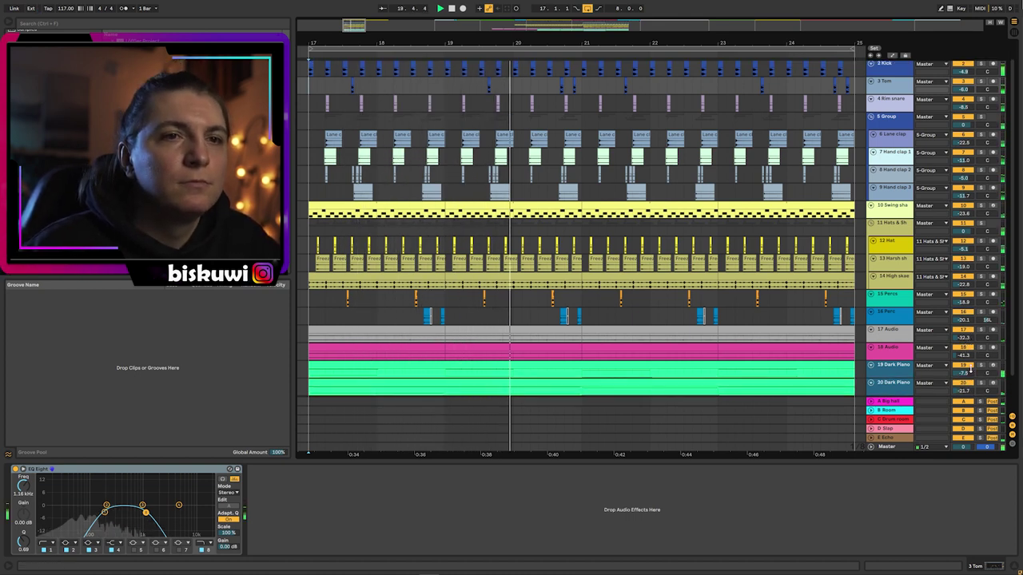
scroll(972, 371, "up", 3)
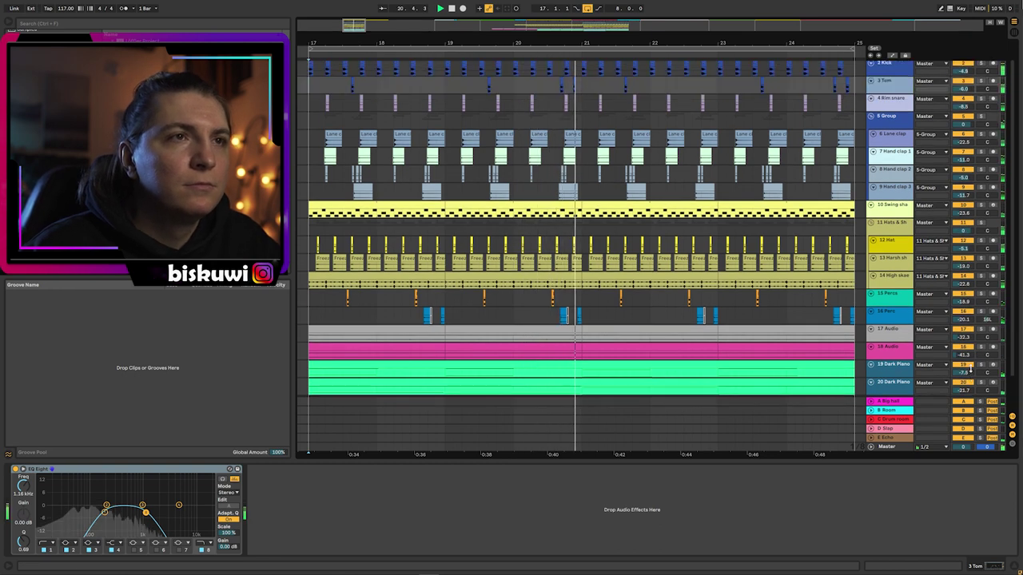
scroll(970, 368, "down", 2)
left_click_drag(958, 379, 957, 387)
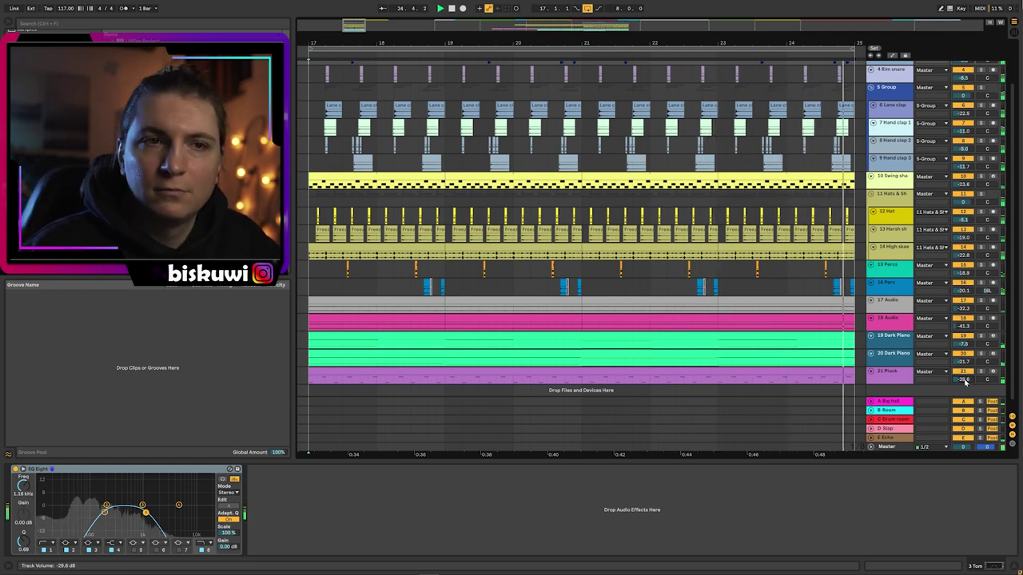
left_click_drag(965, 383, 965, 381)
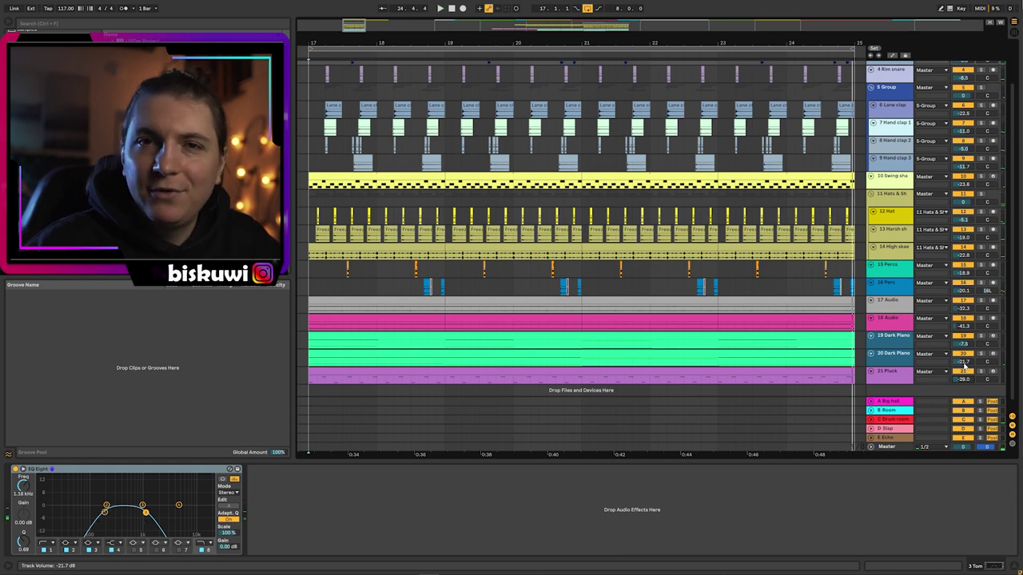
Add the Warm pad track below the Pluck, unfold it and place its eight-bar clip at bars 17 to 25
scroll(903, 319, "down", 1)
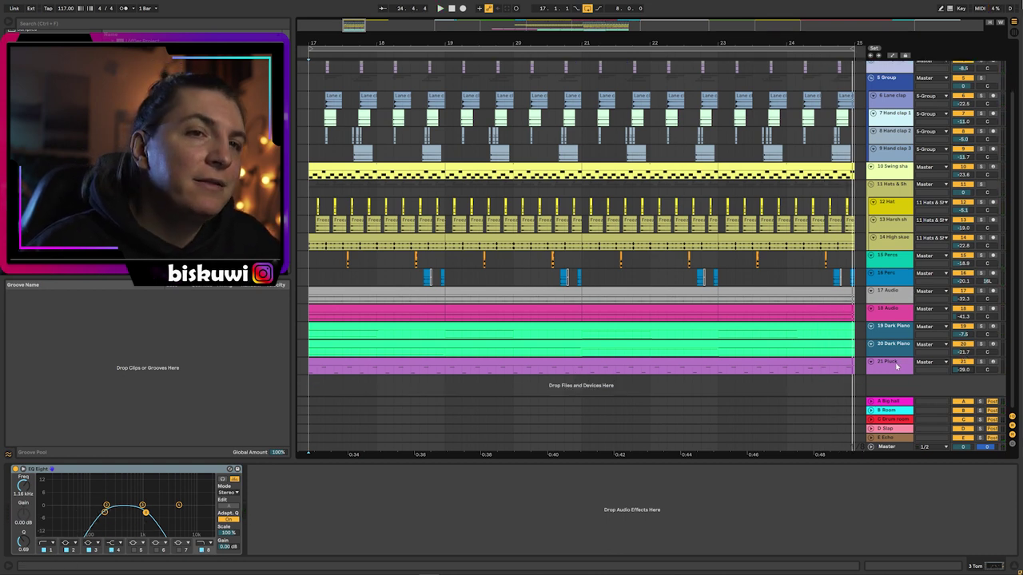
left_click(896, 366)
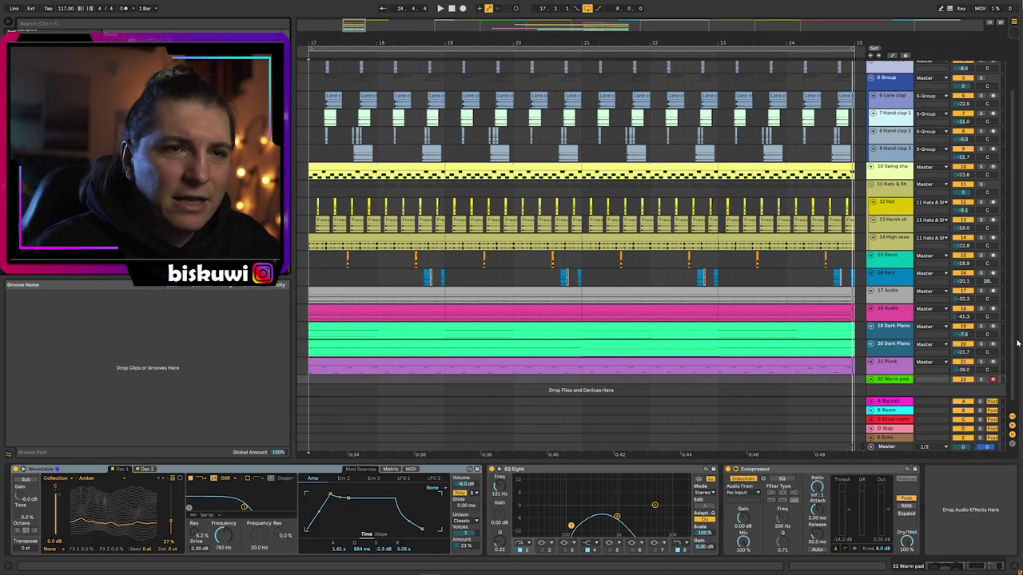
left_click(877, 381)
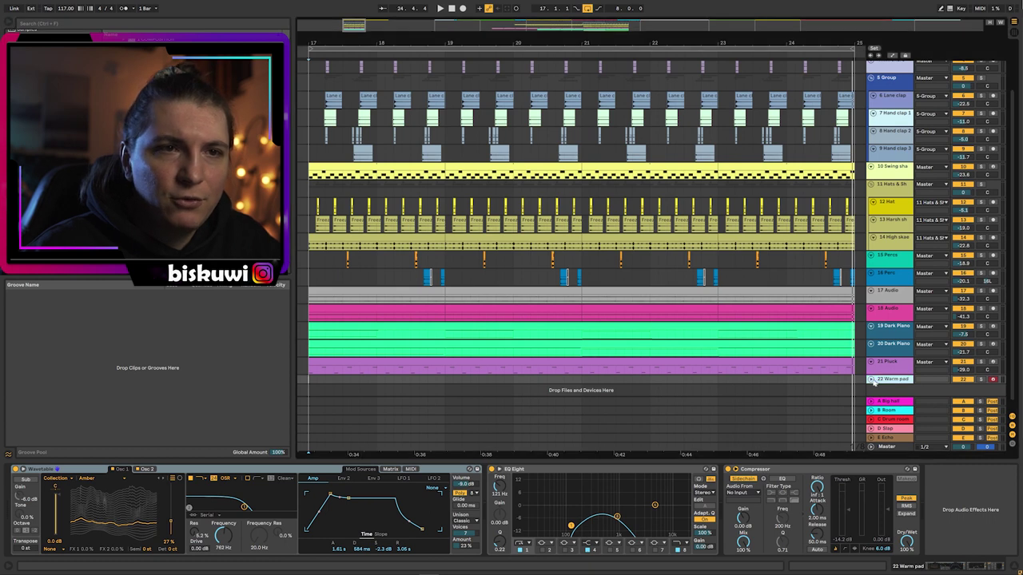
left_click(872, 381)
left_click_drag(671, 43, 671, 9)
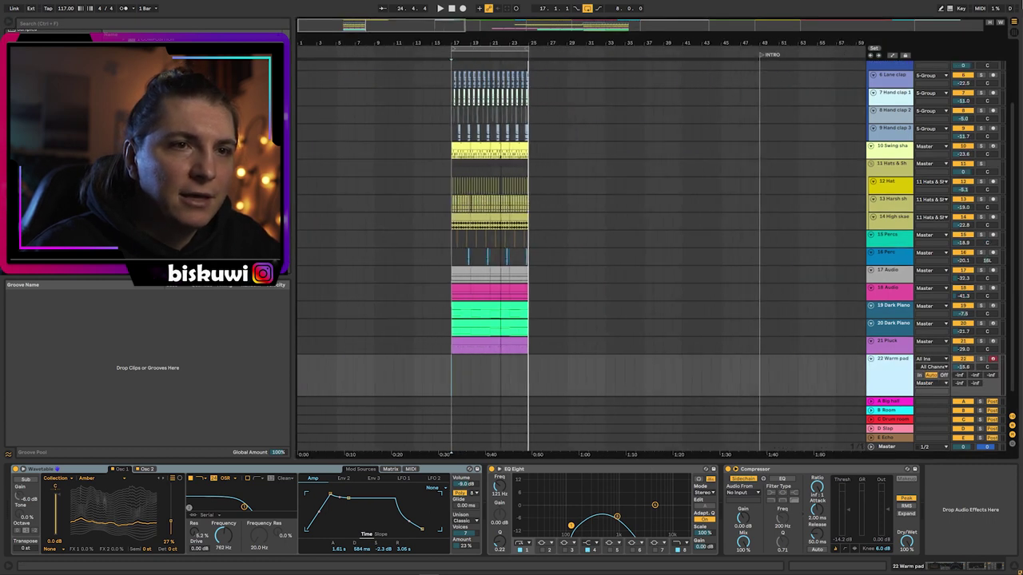
left_click_drag(672, 9, 671, 16)
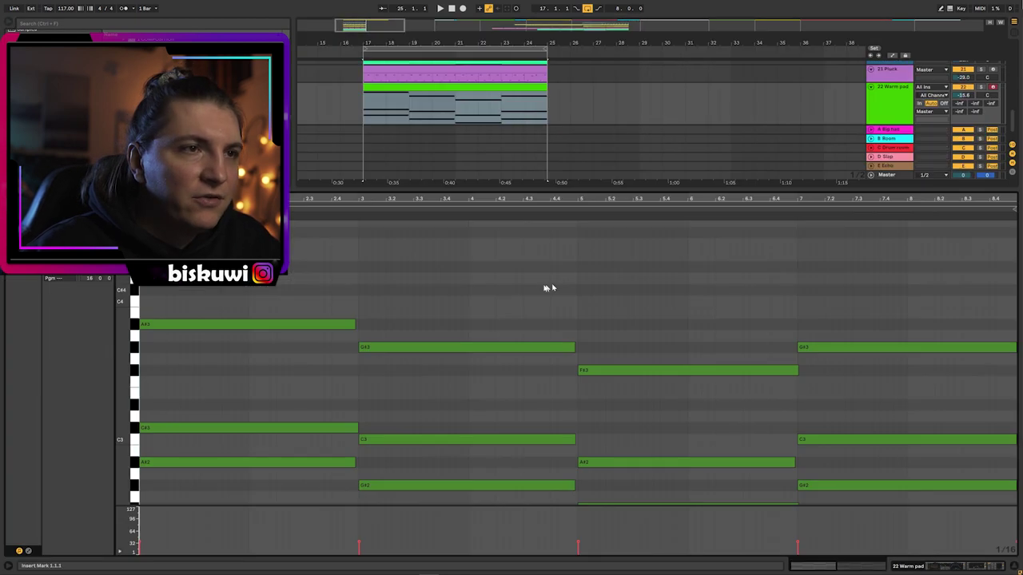
Examine the chord notes of the Warm pad clip from its highest to its lowest voices
left_click(547, 289)
scroll(426, 379, "down", 1)
scroll(425, 379, "down", 1)
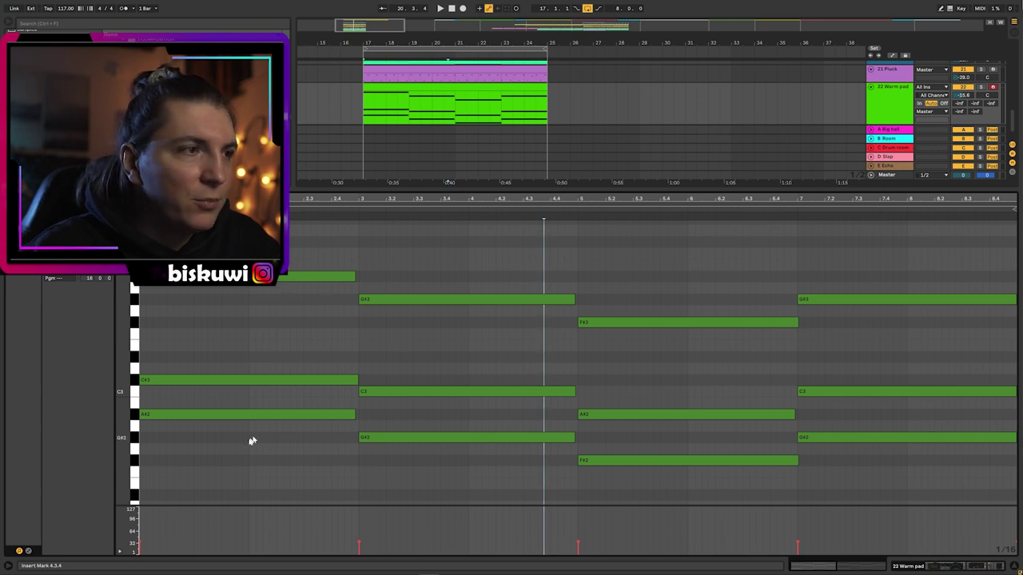
left_click_drag(263, 247, 757, 331)
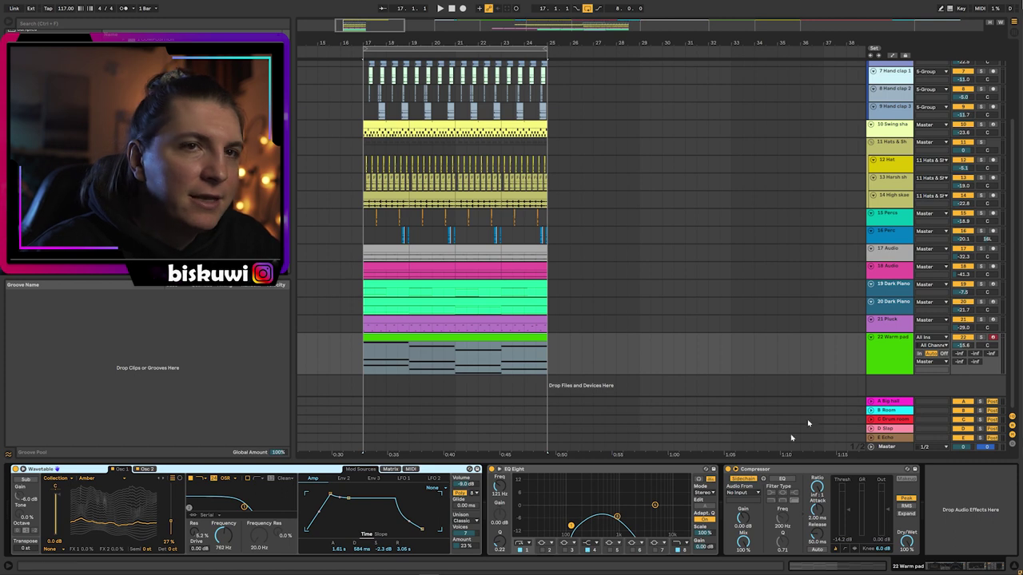
Sidechain the Warm pad's Compressor to 2 Kick, play the soloed pad with its effects bypassed and show Wavetable's modulation matrix
key("space")
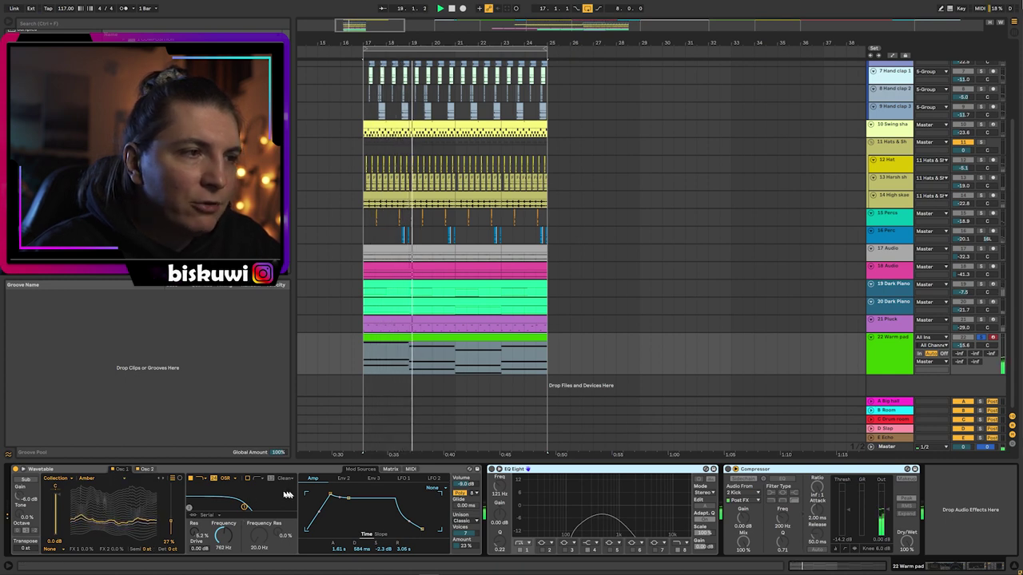
key("space")
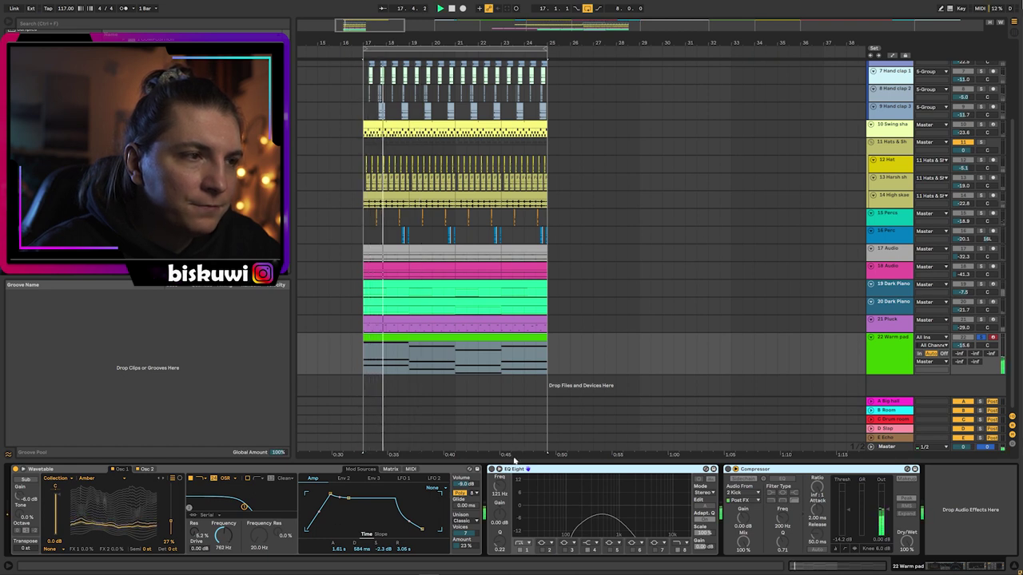
left_click(390, 469)
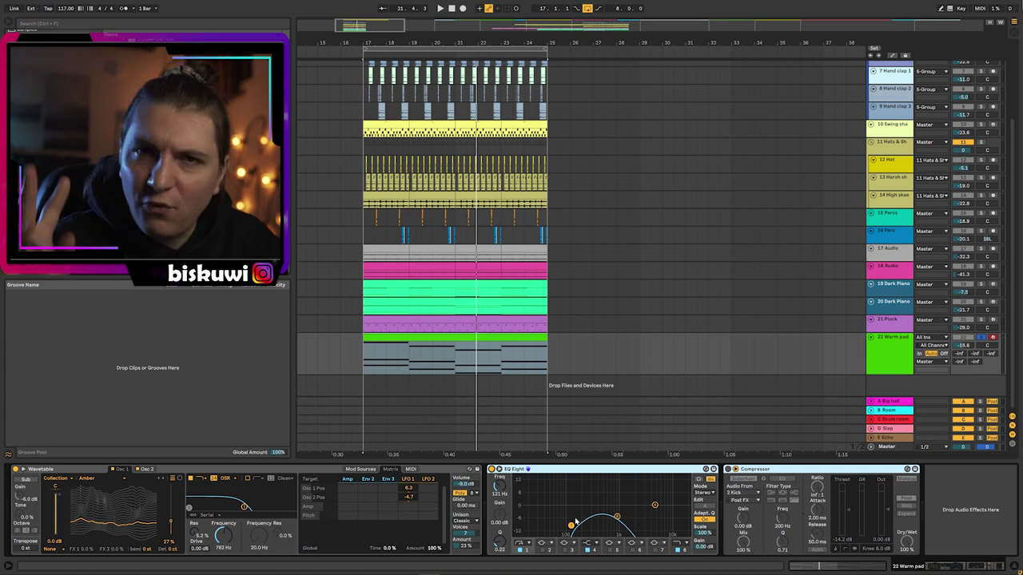
Play the soloed Warm pad through its EQ Eight and switch its sidechained Compressor back on during playback
key("space")
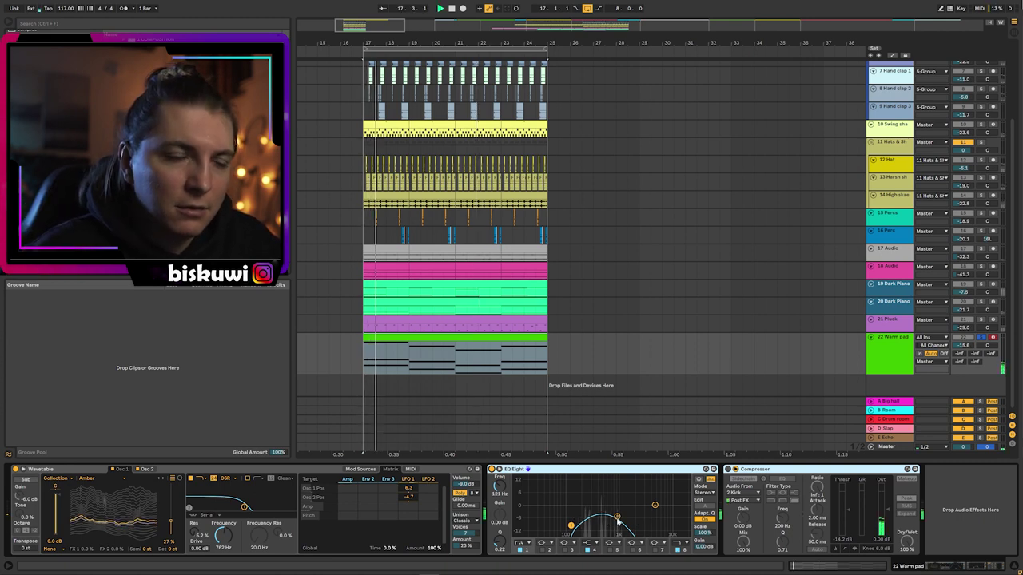
left_click(735, 477)
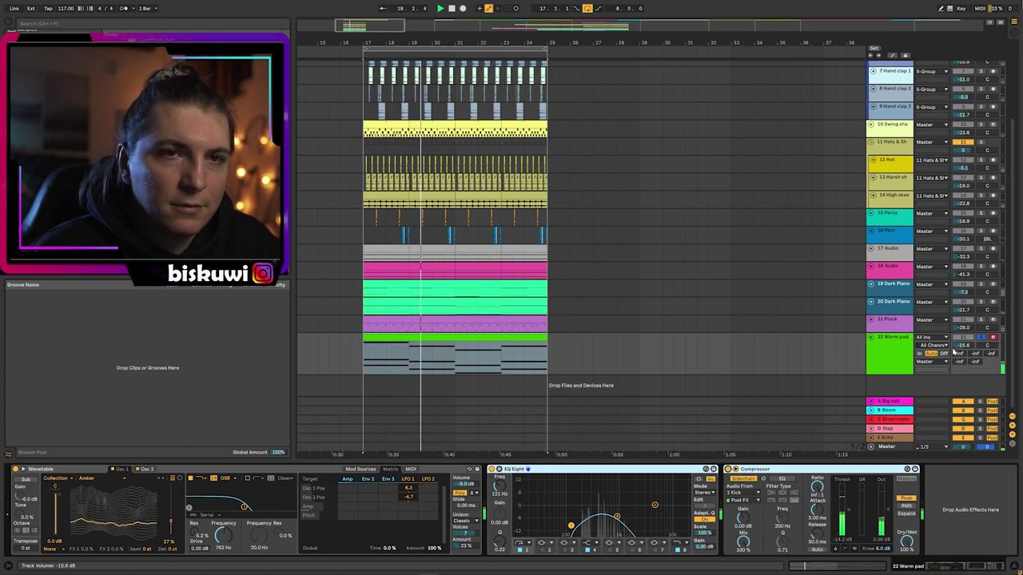
key("space")
key("space")
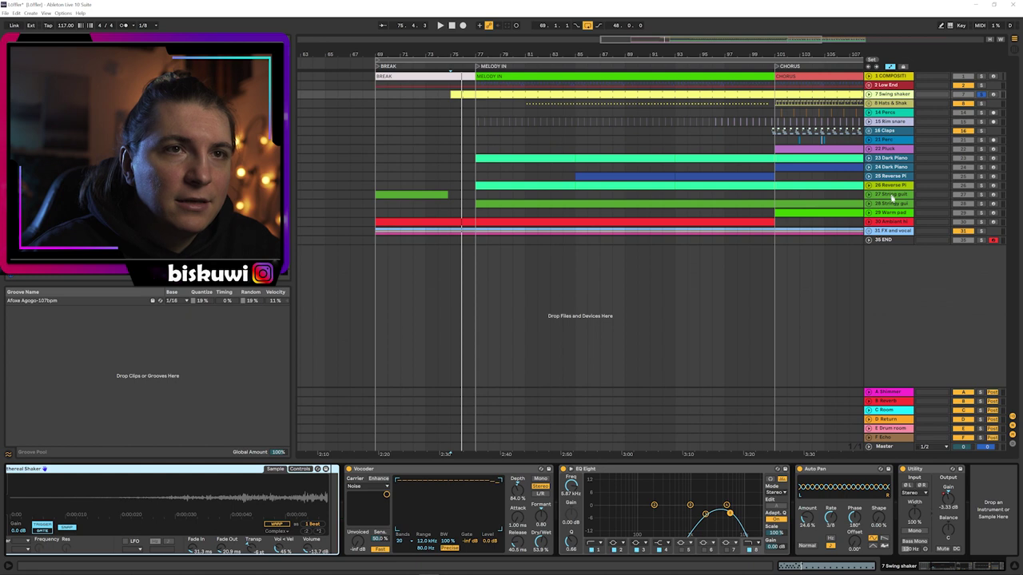
Unfold the String guitary track in the full arrangement, examine the notes of its break clip and return to its devices
left_click(869, 194)
left_click(868, 194)
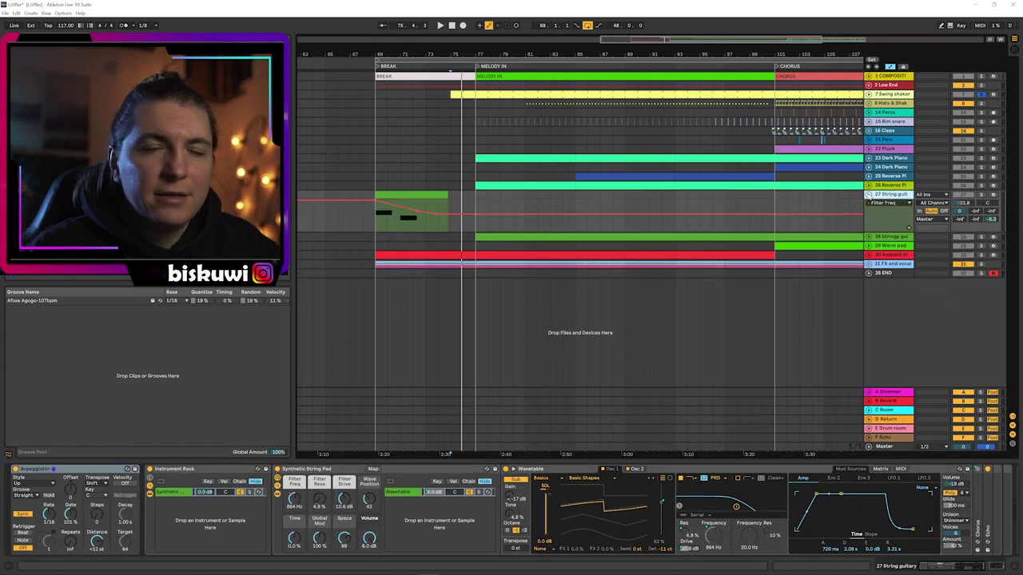
double_click(416, 195)
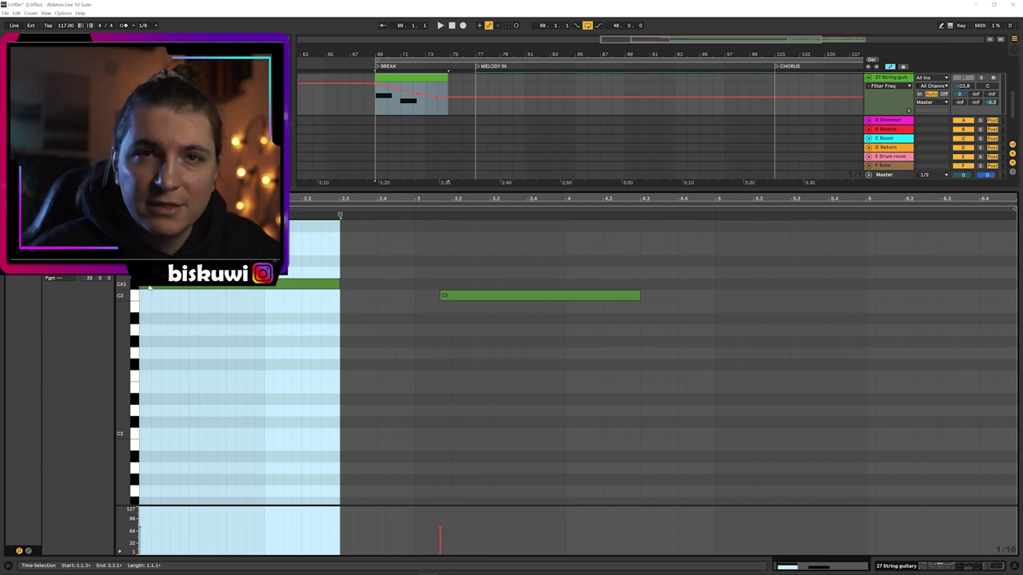
key("shift+Tab")
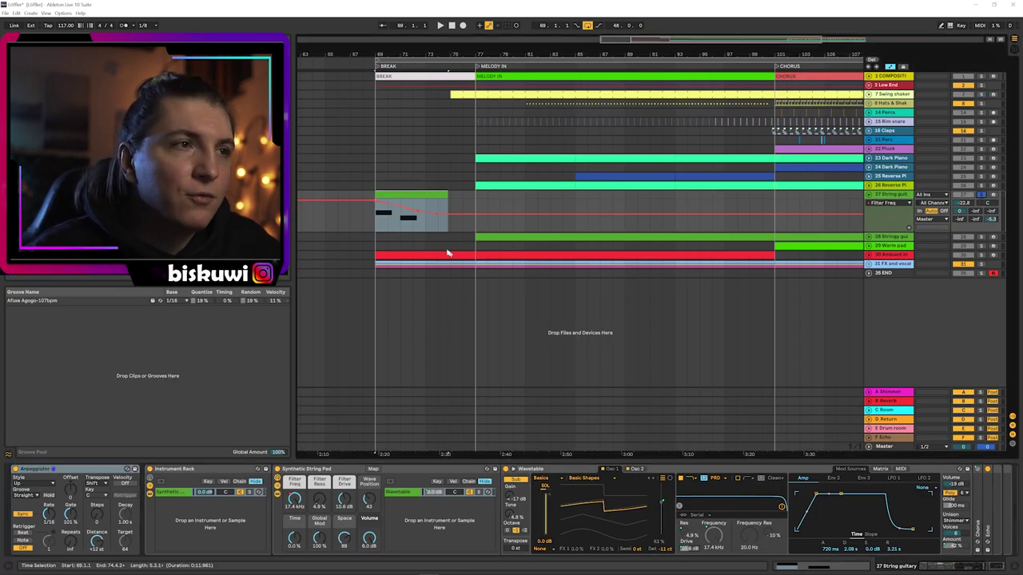
Play the soloed String guitary through the break with its filter automation and inspect its device chain from Arpeggiator to Wavetable
key("space")
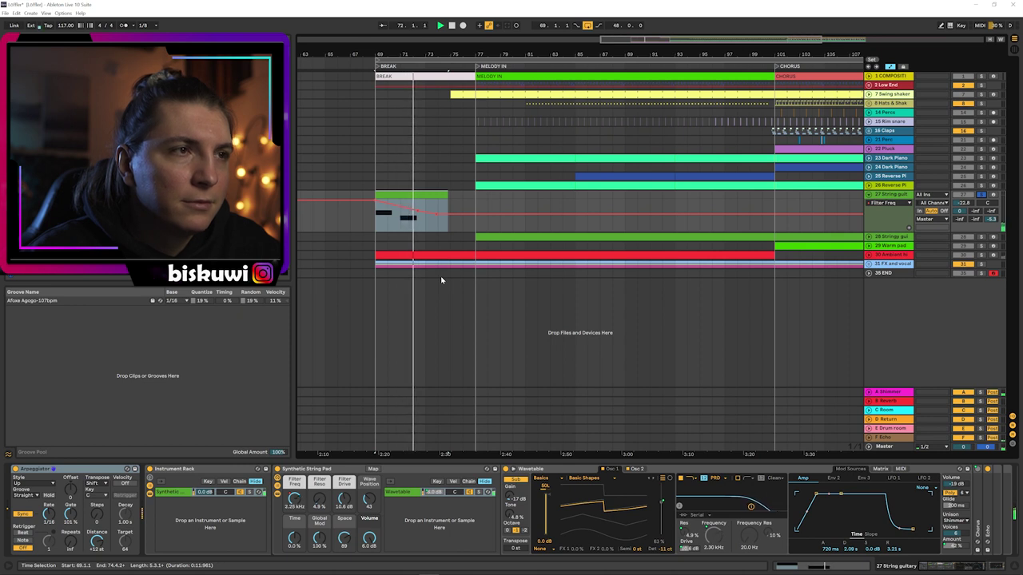
key("space")
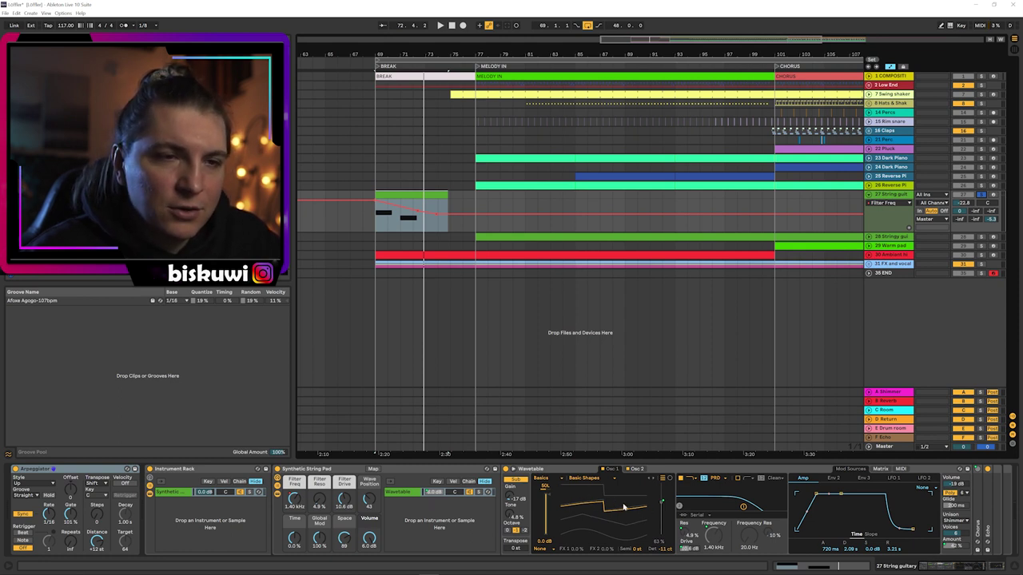
left_click_drag(937, 567, 940, 568)
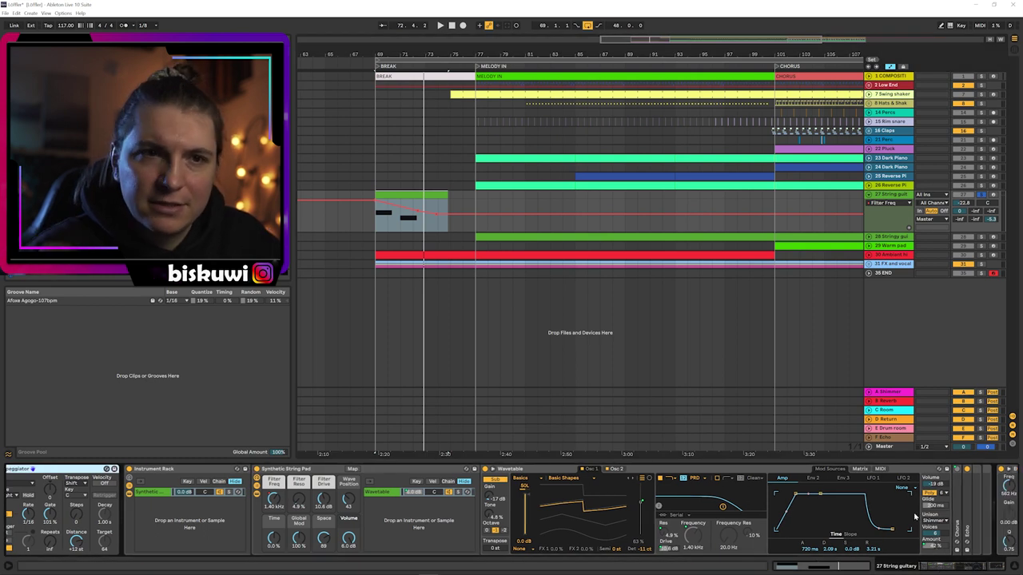
left_click_drag(937, 565, 934, 566)
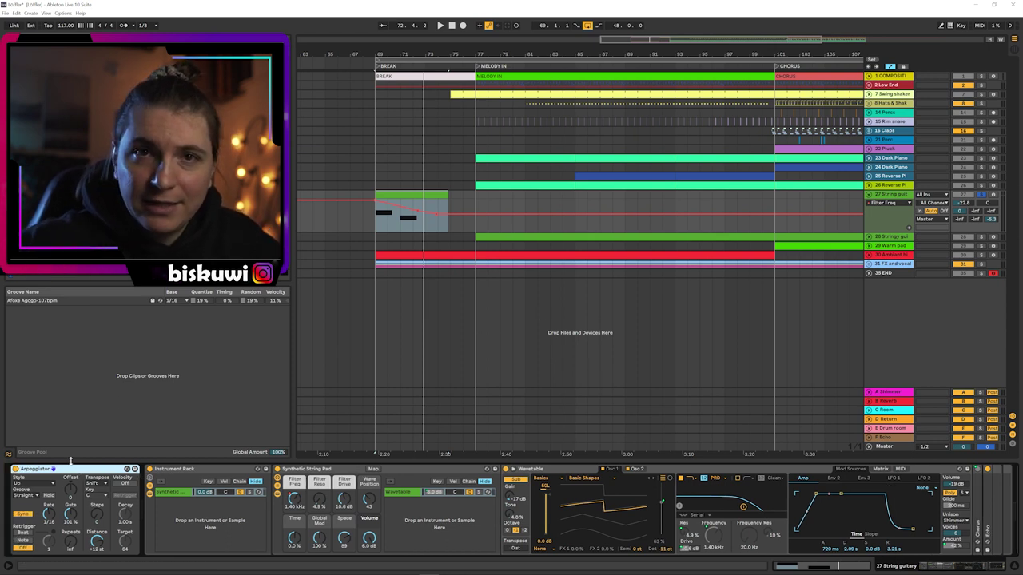
key("space")
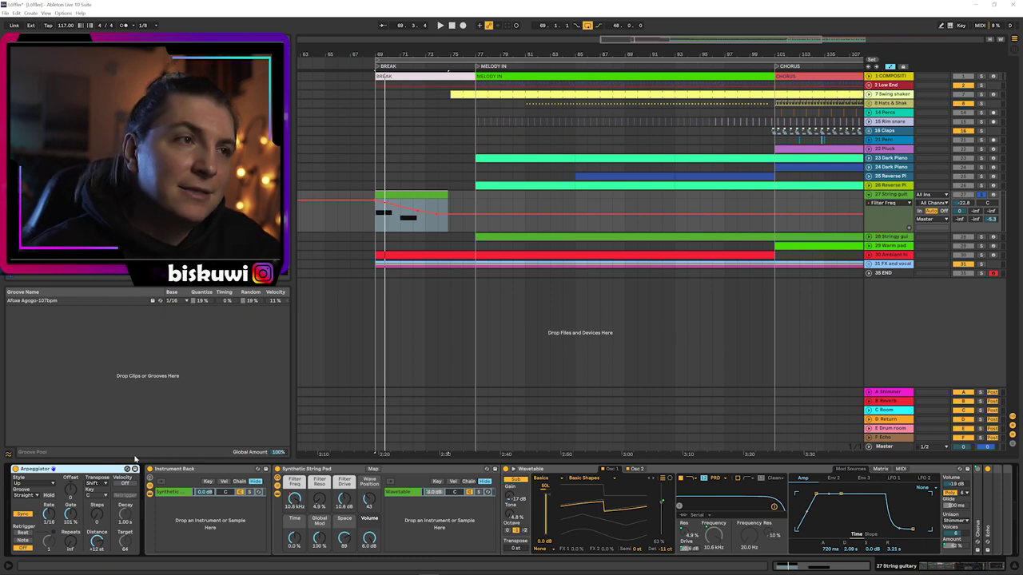
Unfold and solo the Stringy guitary track, examine the notes of its Melody In clip and return to its devices
scroll(634, 238, "up", 2)
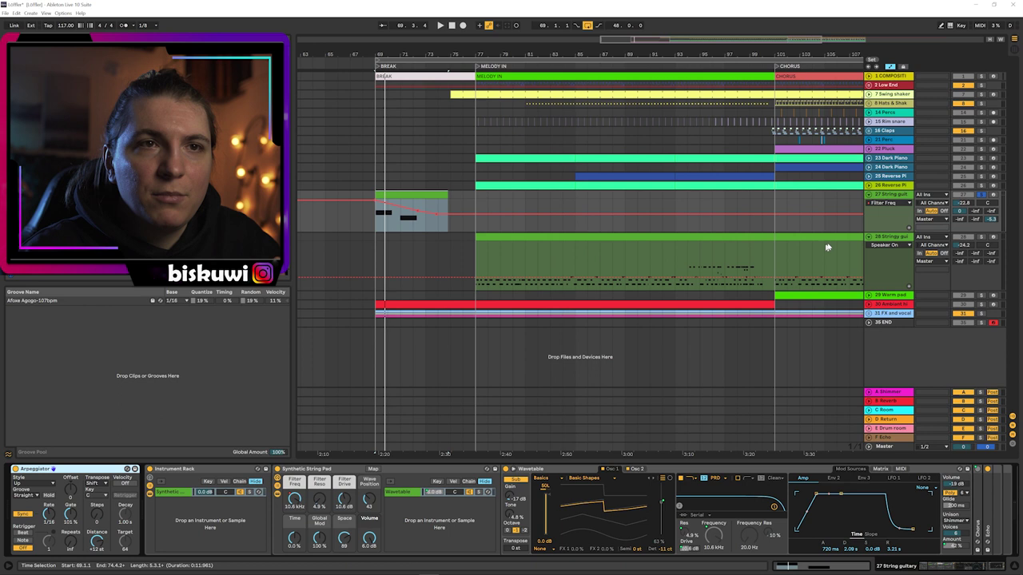
left_click(887, 238)
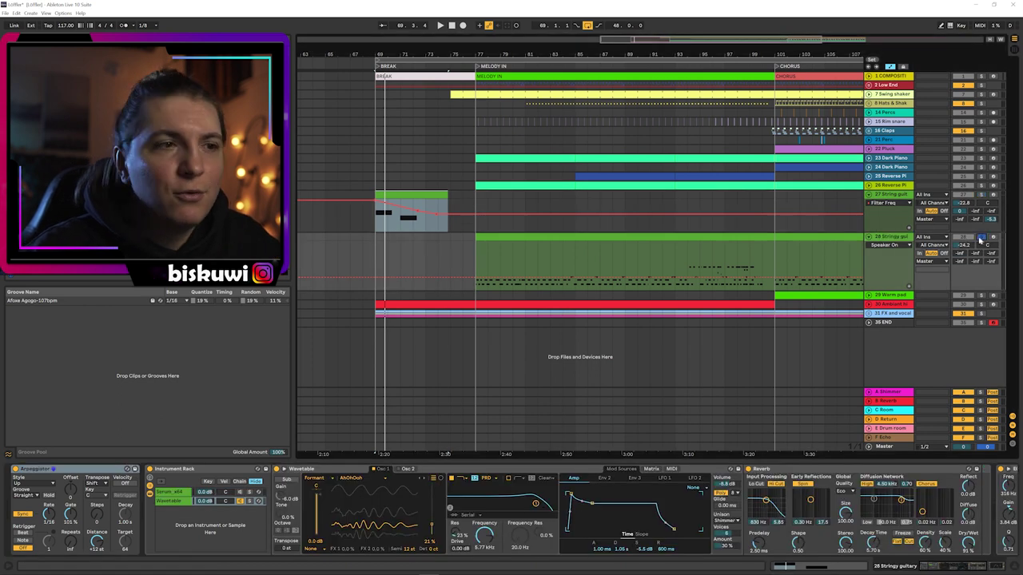
double_click(646, 237)
left_click_drag(123, 323, 172, 323)
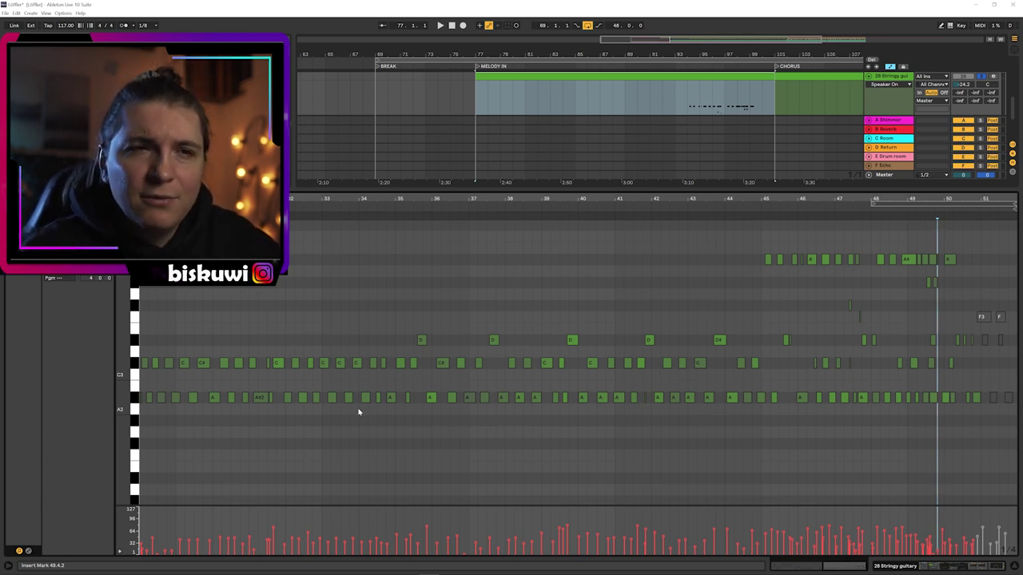
key("shift+Tab")
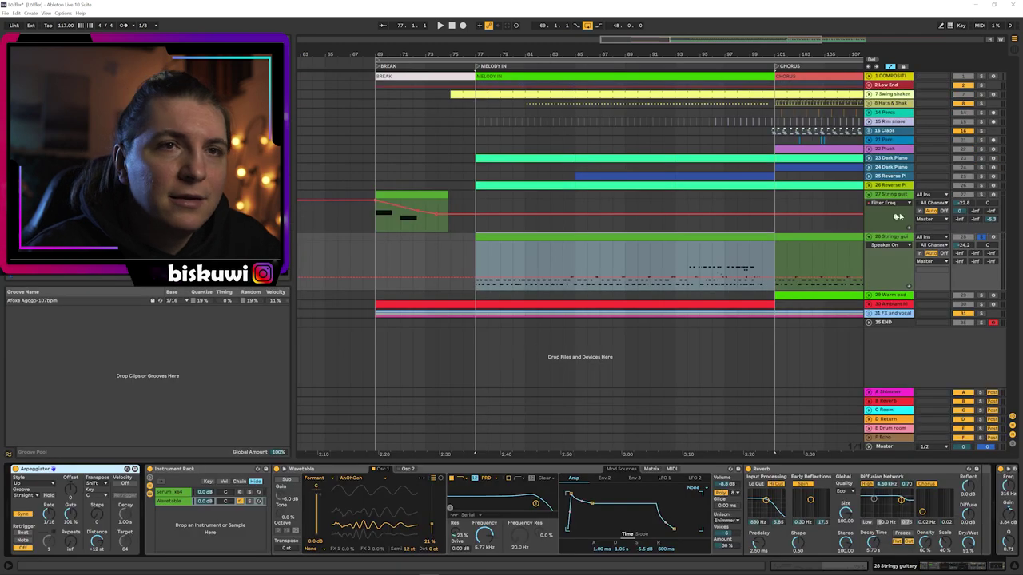
Play the soloed Stringy guitary from bar 85 and compare its sound with the Reverb bypassed and active
left_click(575, 262)
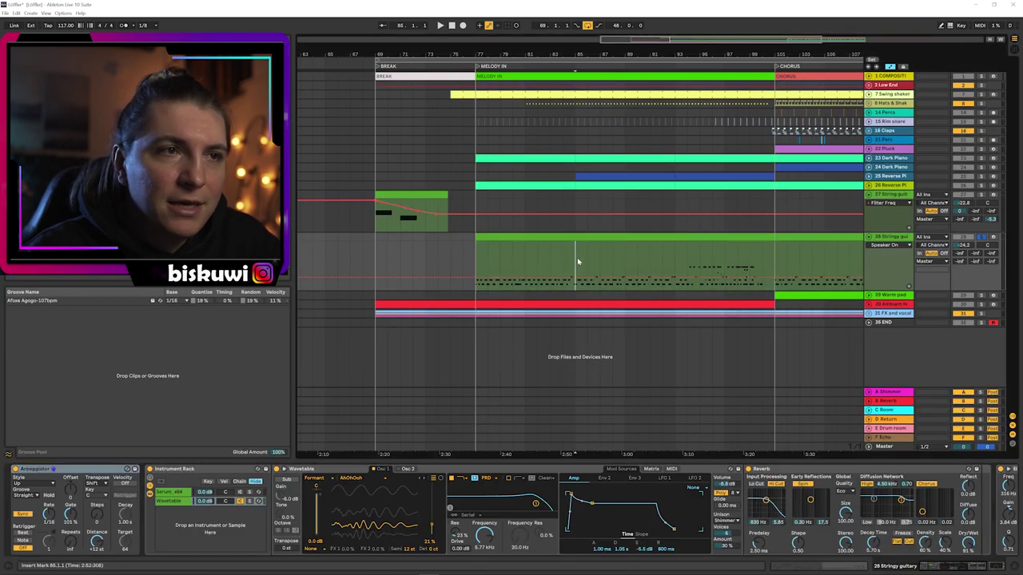
key("space")
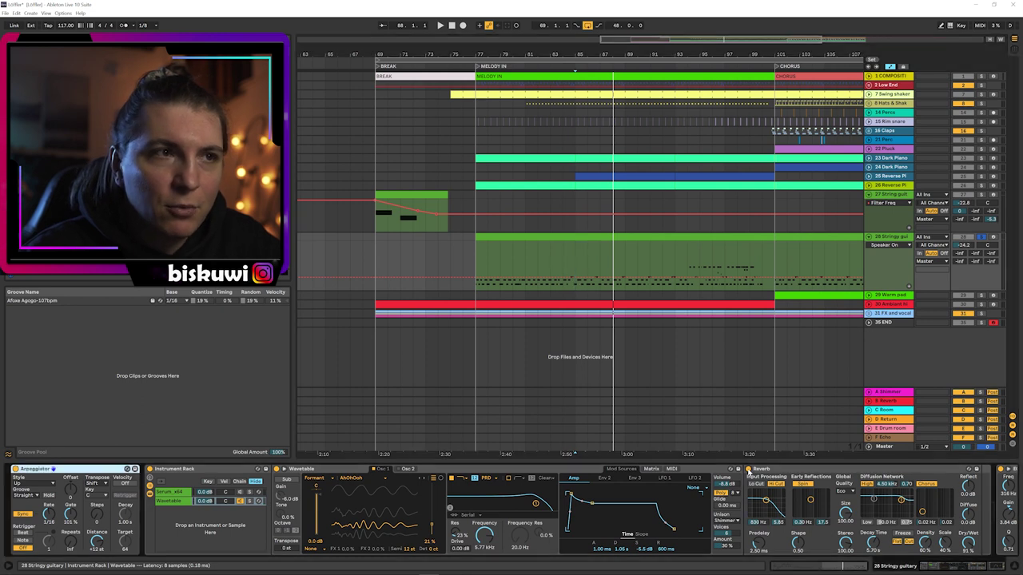
left_click(749, 470)
key("space")
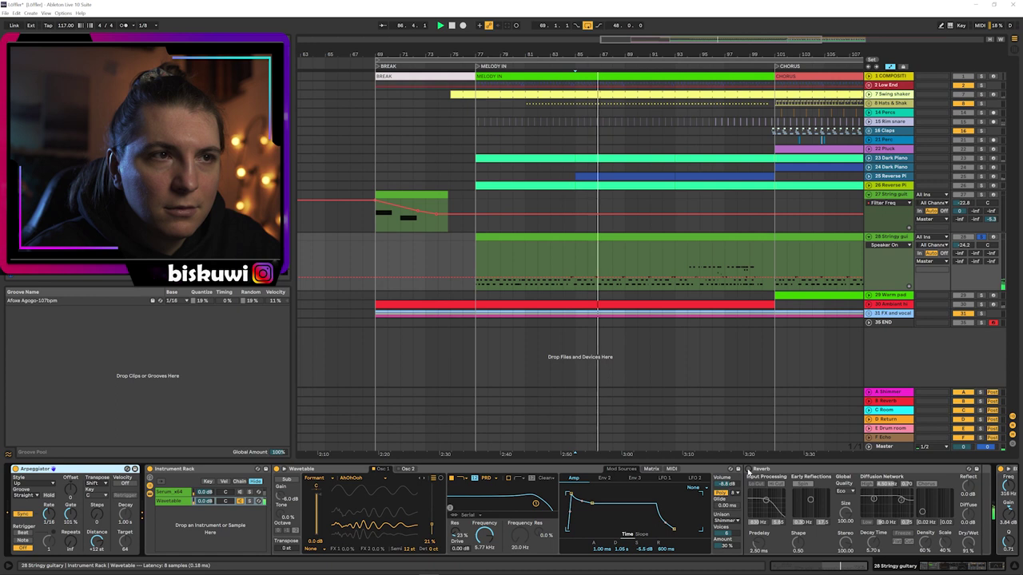
left_click(749, 469)
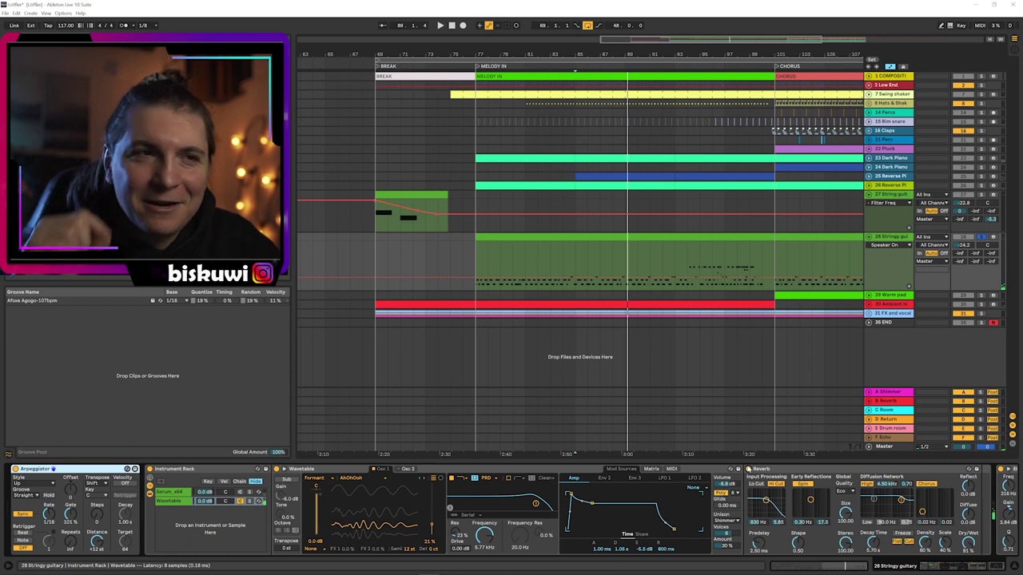
Unsolo the Stringy guitary track and play the full mix from the Melody In section at bar 77
left_click(985, 237)
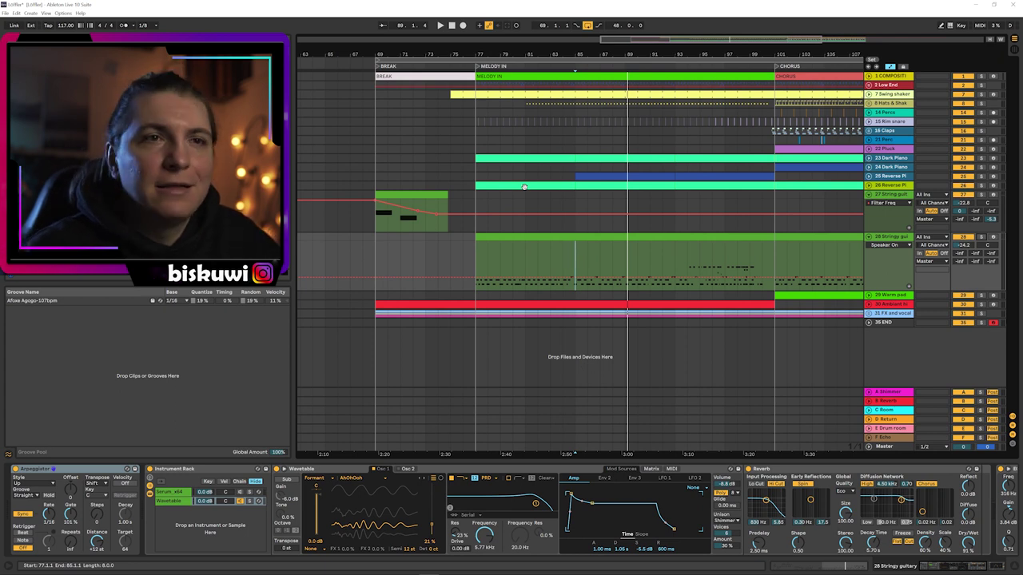
left_click(472, 204)
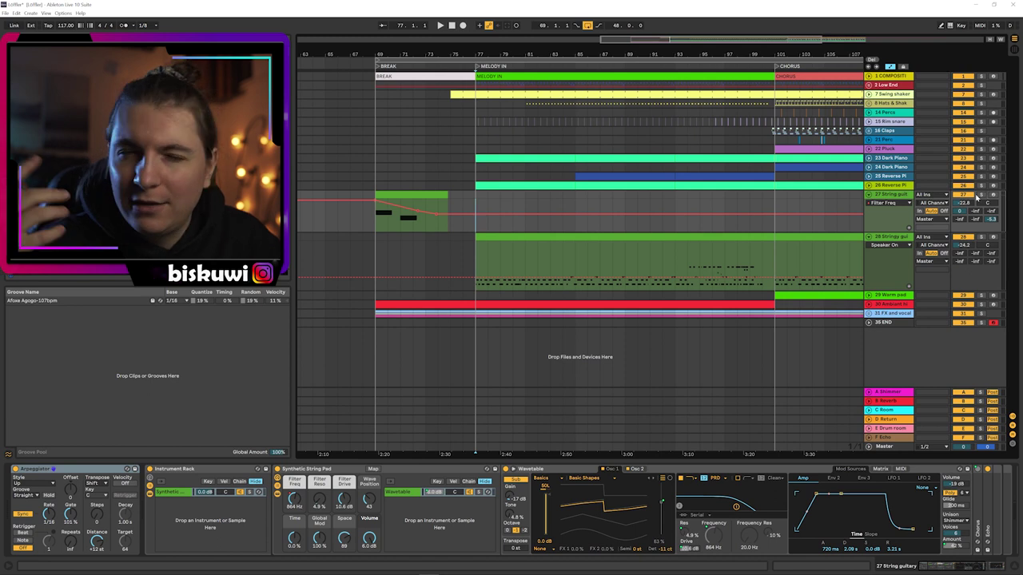
key("space")
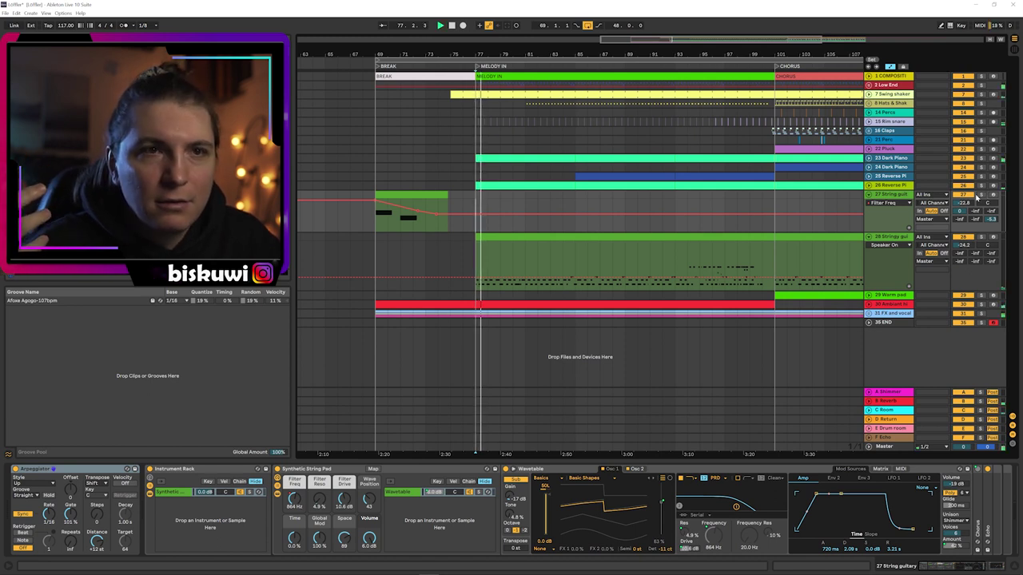
key("space")
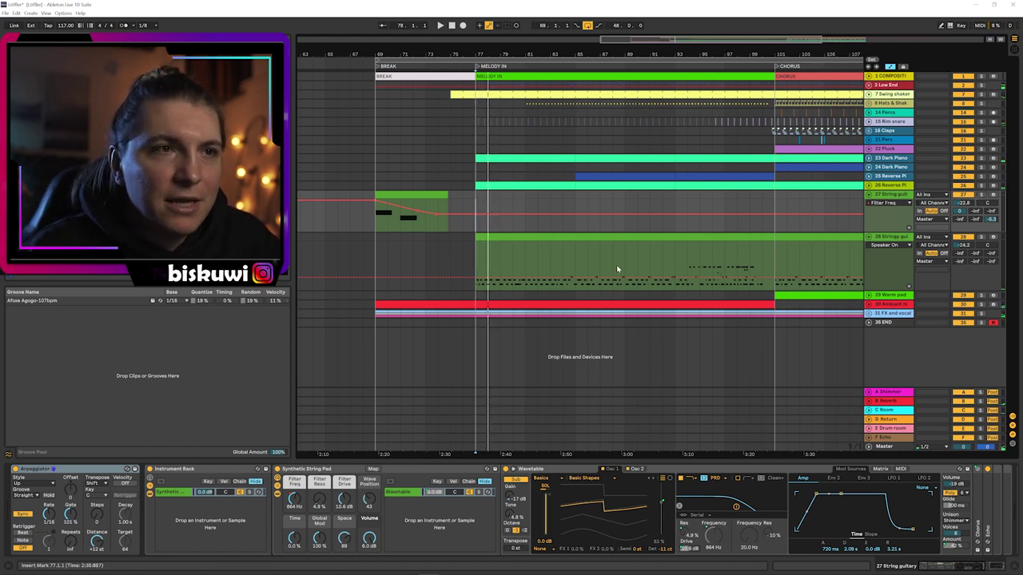
Play the full mix from bar 89 and set the Stringy guitary track's volume to -23.0 dB
left_click(625, 267)
key("space")
left_click_drag(967, 246, 966, 238)
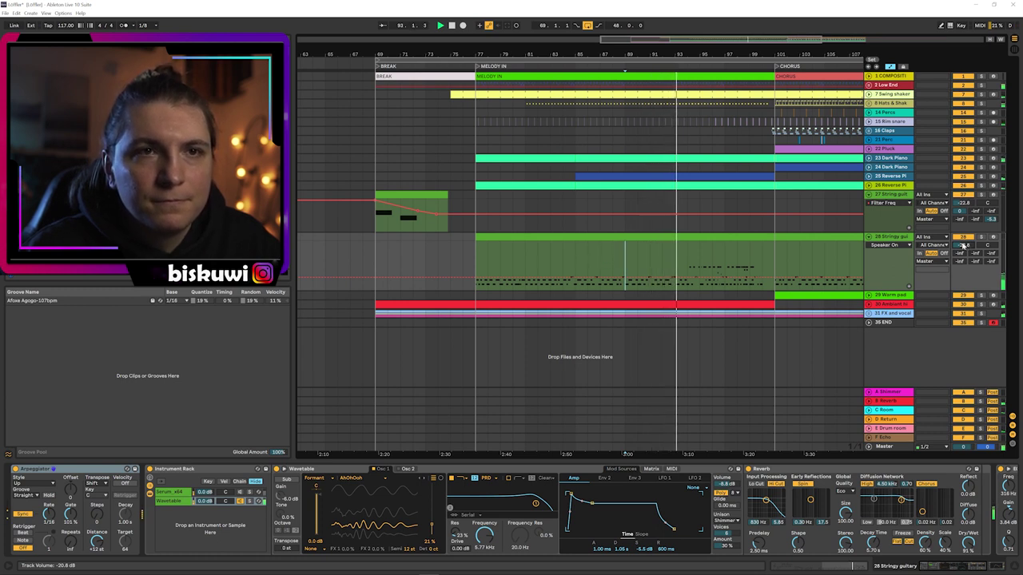
left_click_drag(963, 246, 963, 250)
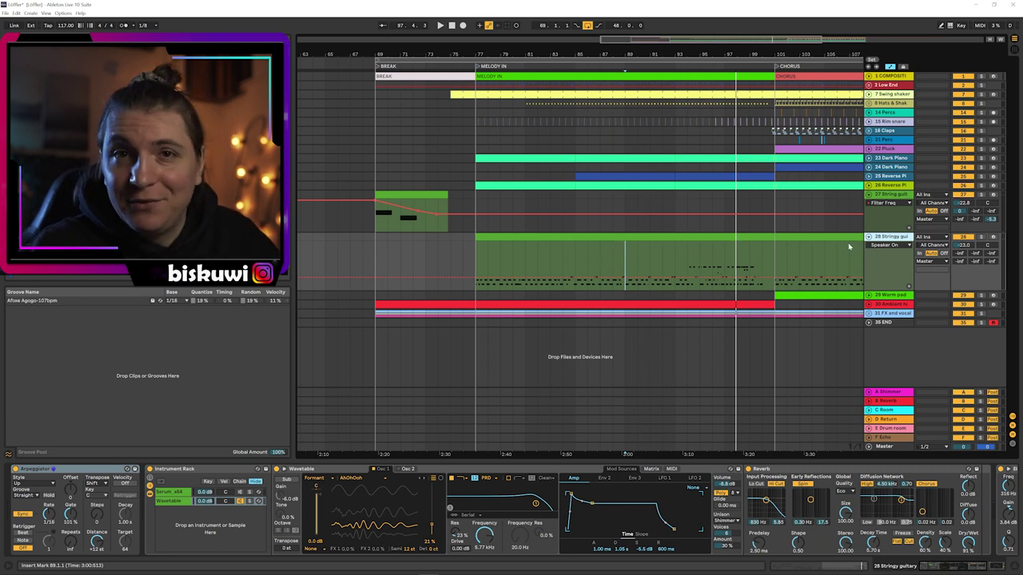
Unfold the Rim snare track and the Hats & Shakers group and examine the layers from the break to the chorus
left_click(883, 296)
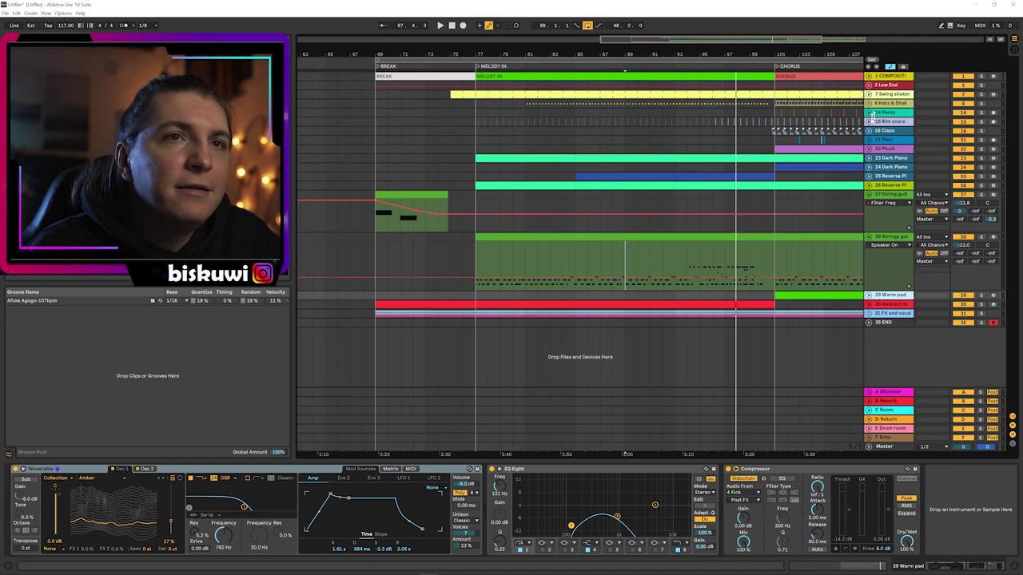
left_click(869, 121)
left_click_drag(554, 53, 629, 107)
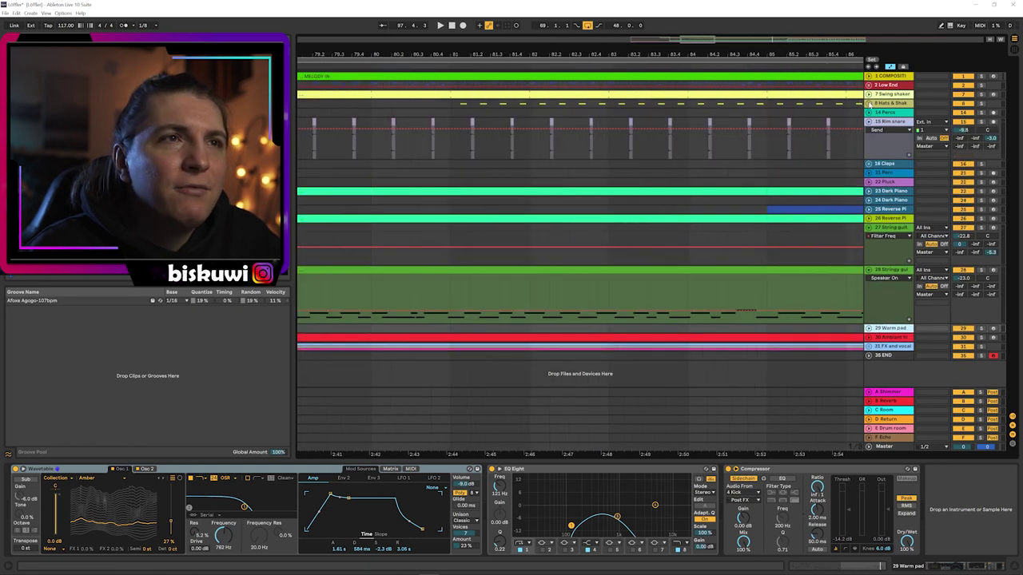
left_click(870, 103)
scroll(489, 254, "down", 2)
left_click_drag(701, 53, 564, 2)
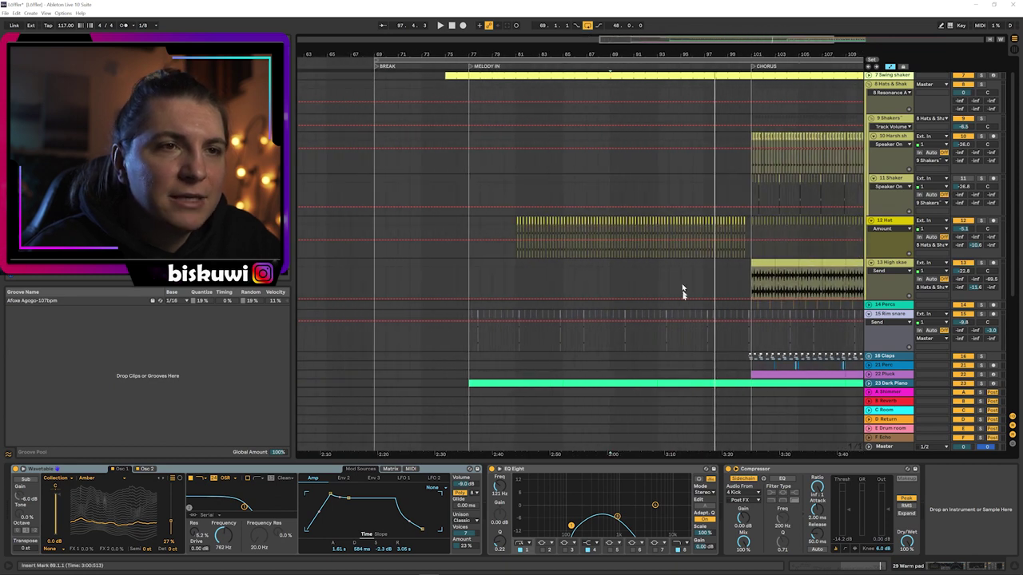
scroll(682, 290, "down", 8)
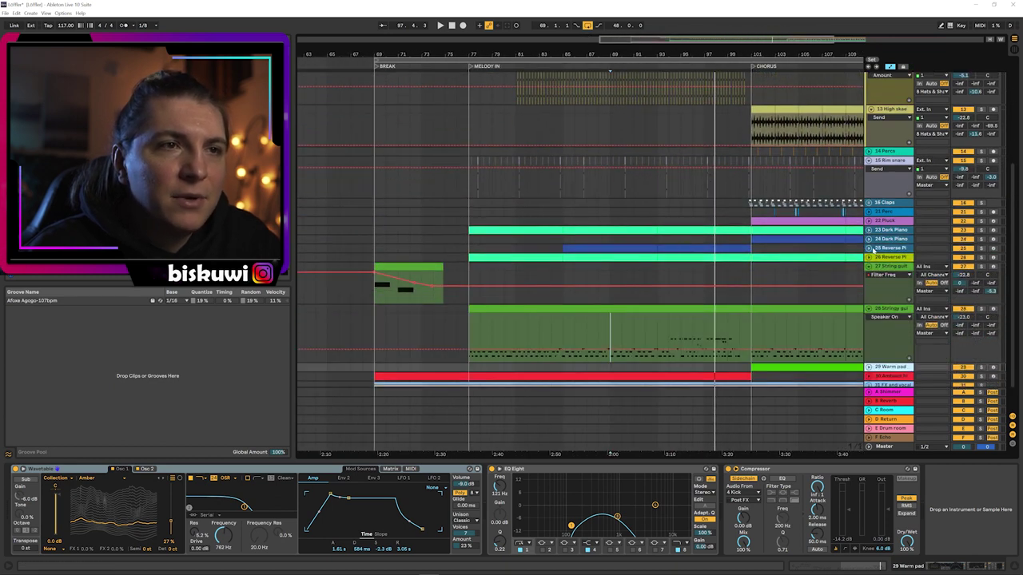
left_click(876, 250)
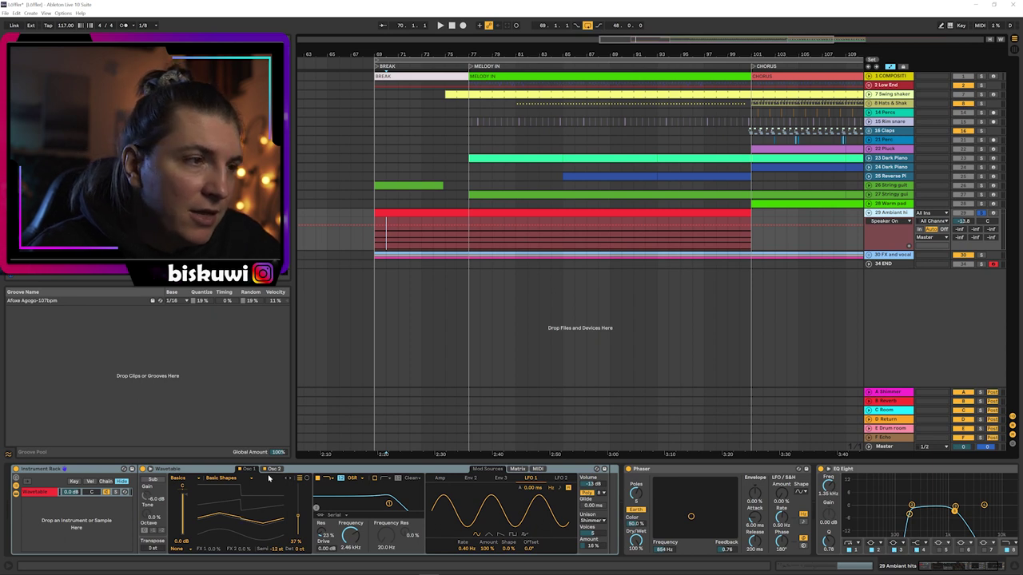
Show the modulation matrix of the Ambient hits Wavetable and play the track from bar 70, soloed and within the full mix
left_click(517, 469)
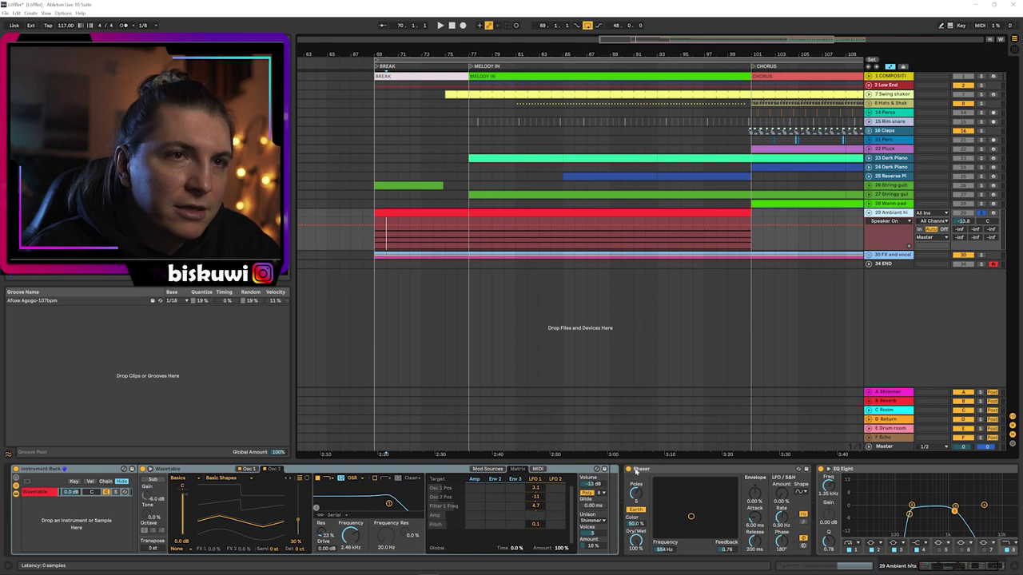
key("space")
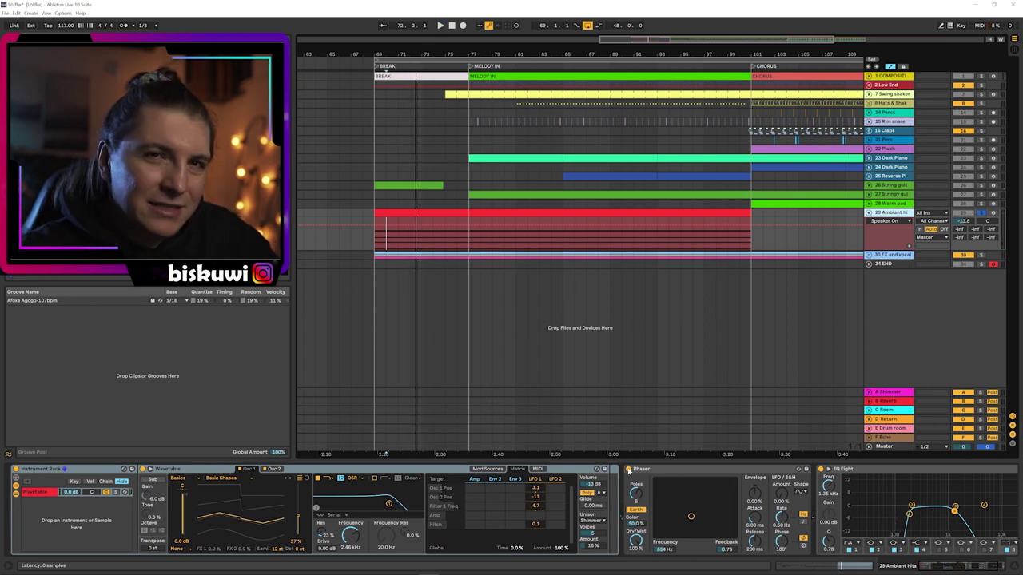
key("space")
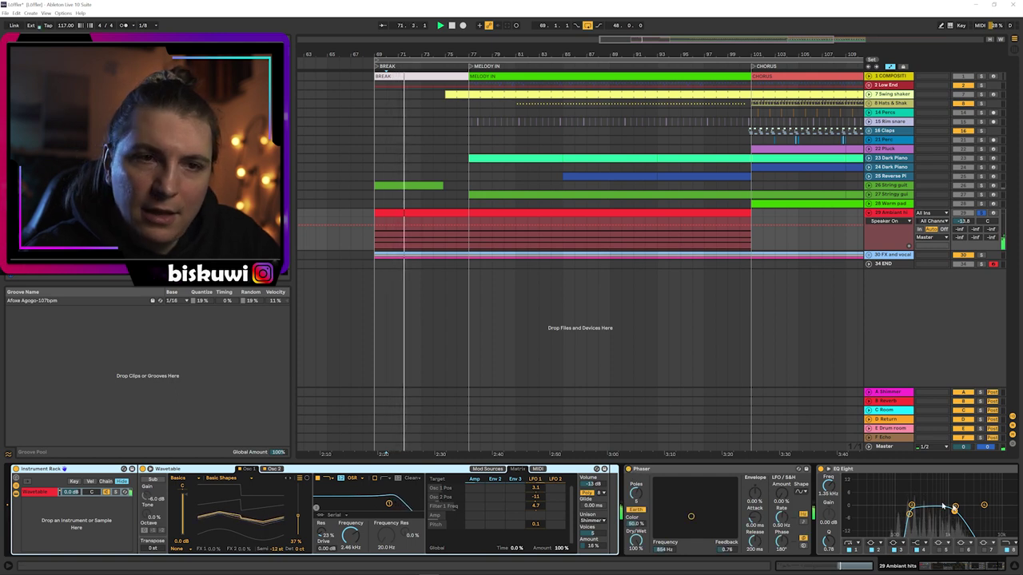
scroll(943, 552, "right", 3)
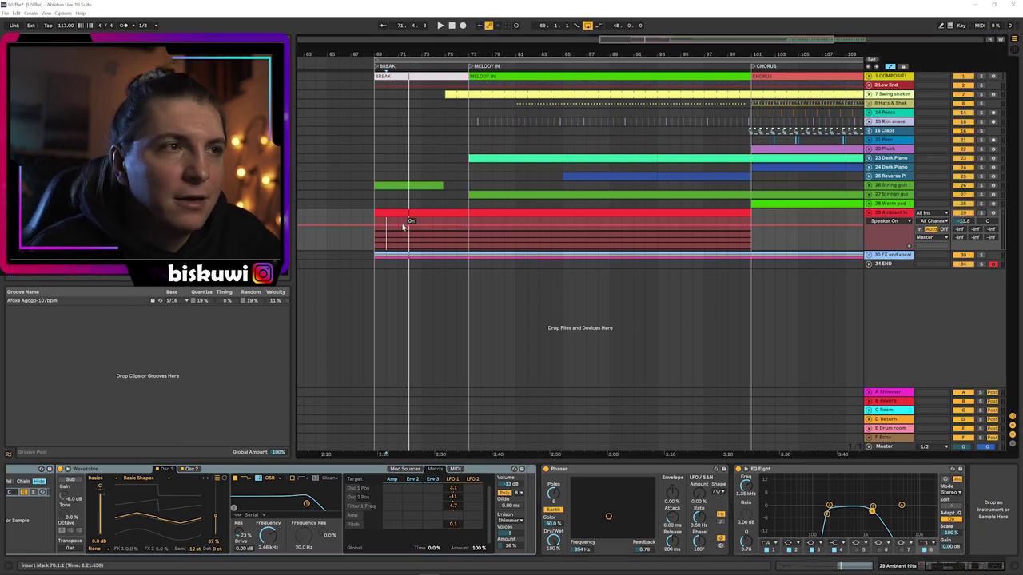
key("space")
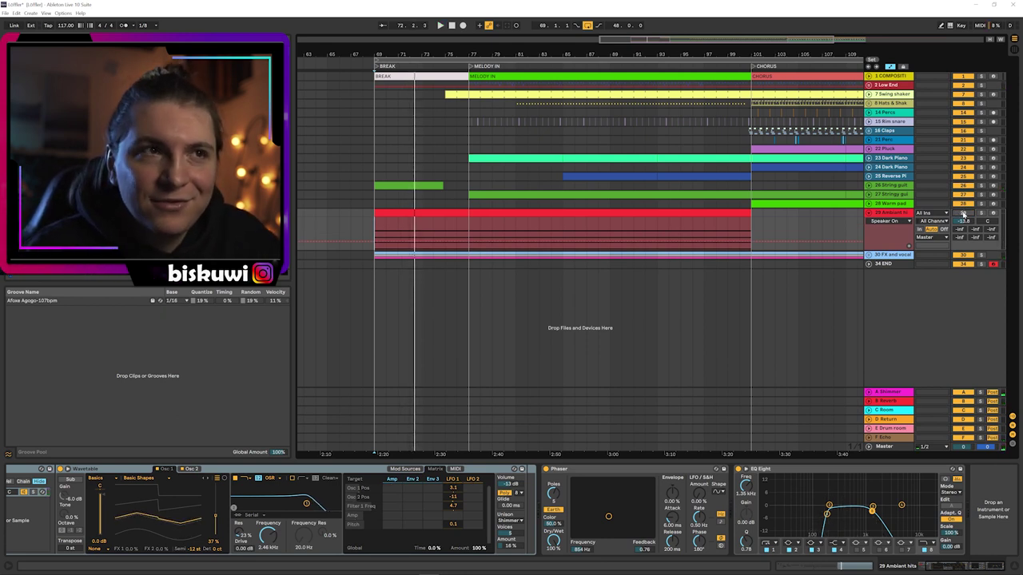
Play the full mix within the Break section, select the Ambient hits clip spanning bars 69 to 101 and fold its track
key("space")
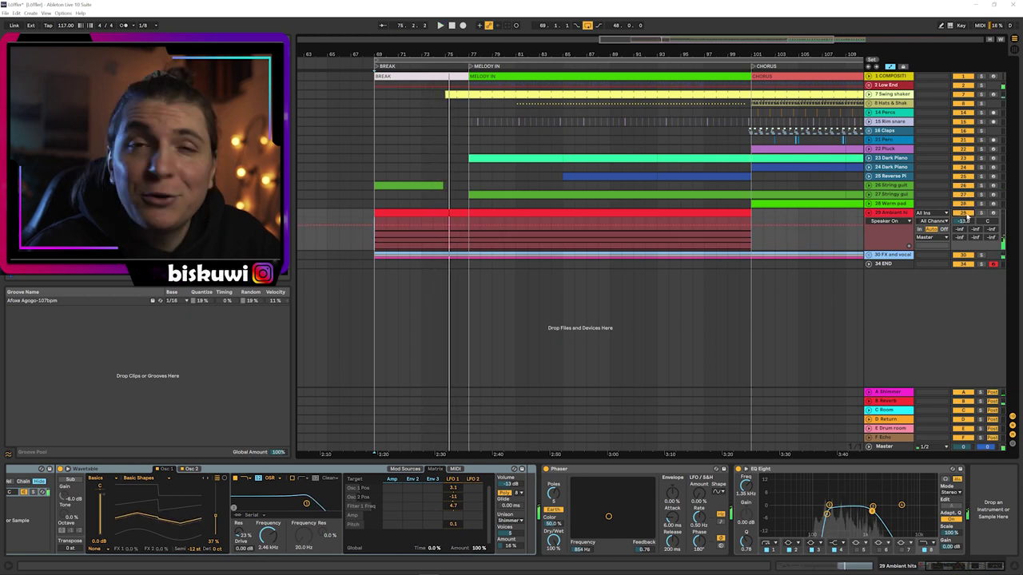
left_click(372, 105)
double_click(406, 213)
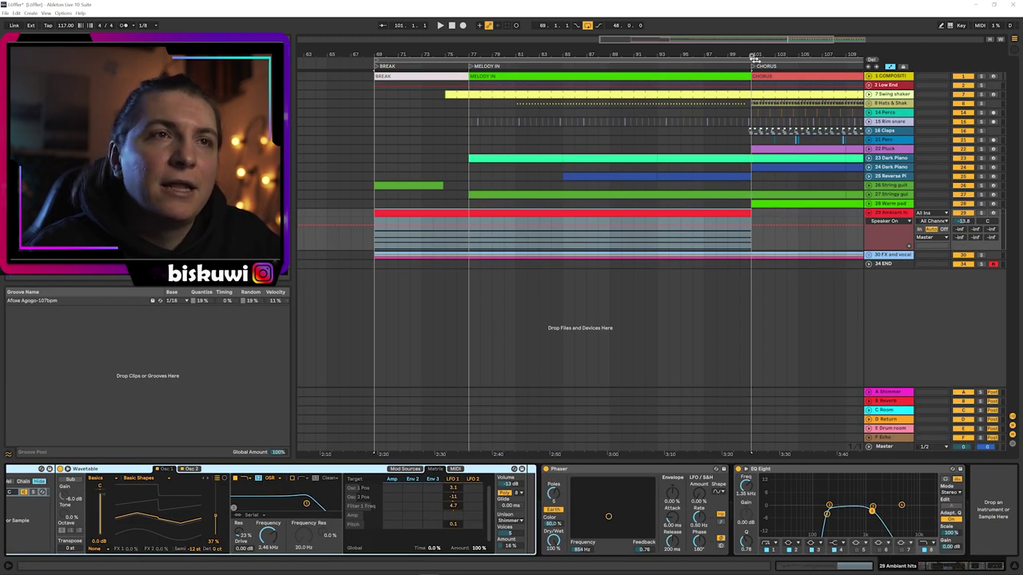
left_click_drag(753, 59, 694, 52)
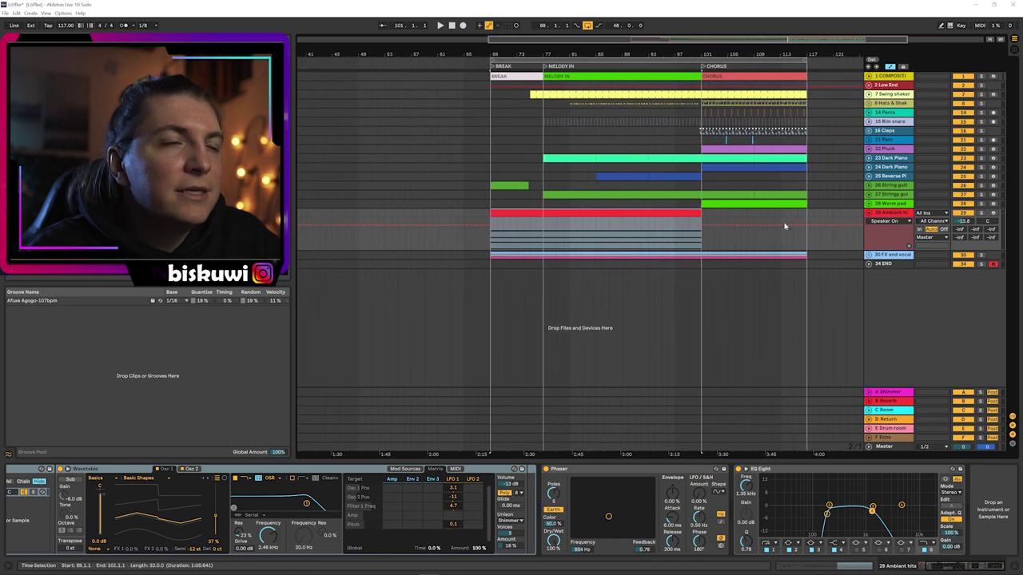
left_click(869, 214)
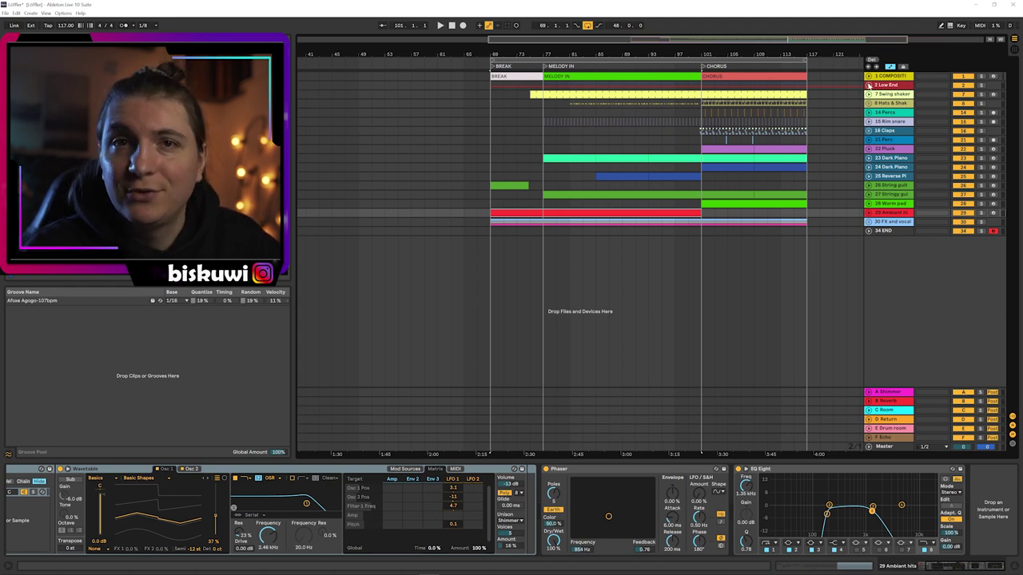
Play the loop region from the Break at bar 69 and unfold the Low End group together with its Bass track
left_click(503, 60)
key("space")
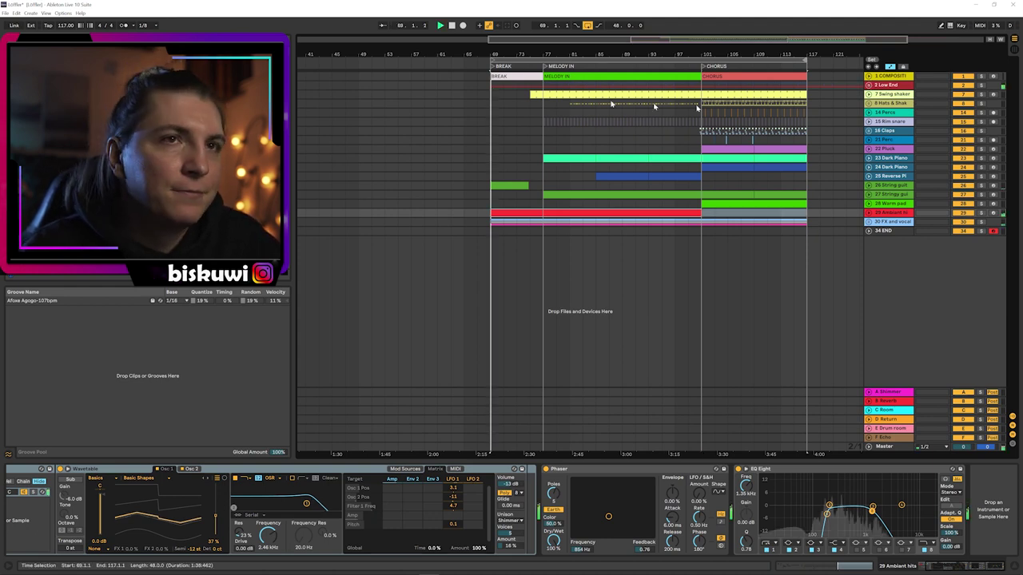
left_click(870, 85)
left_click(872, 278)
scroll(823, 258, "down", 2)
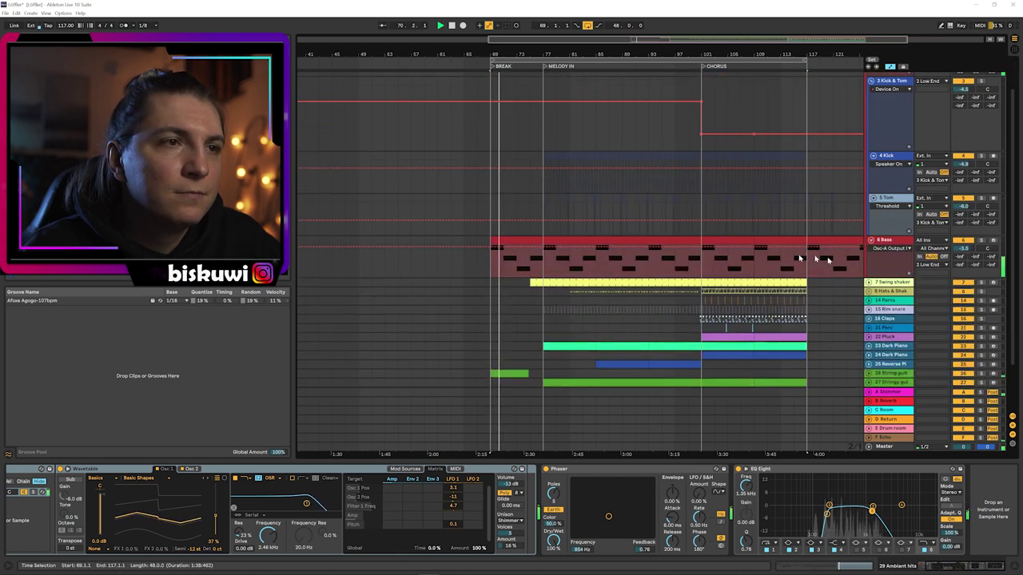
Examine the Bass clip's notes and the track's device chain from the Instrument Rack through to the EQ Eight during playback
double_click(520, 212)
left_click(350, 299)
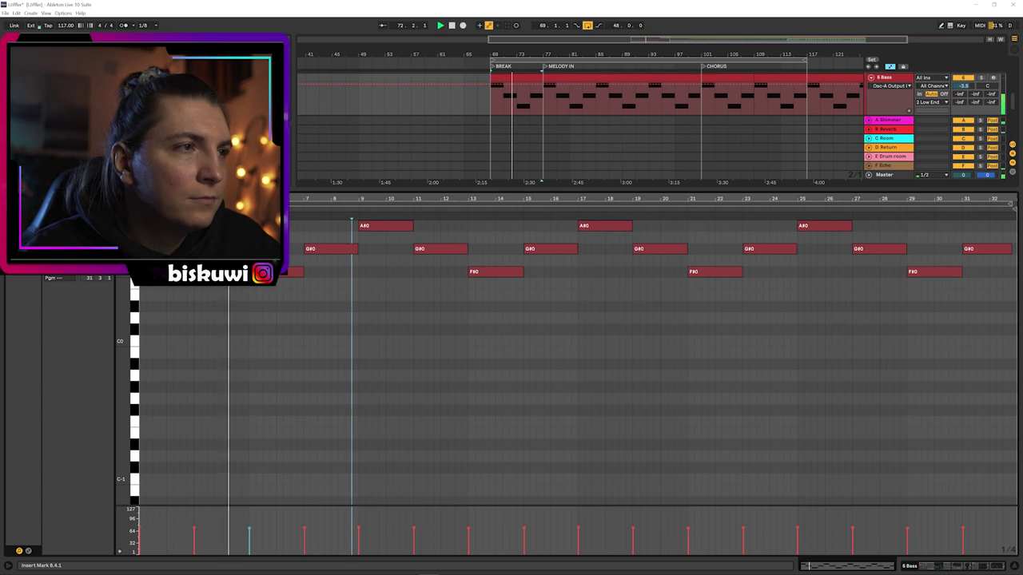
key("shift+Tab")
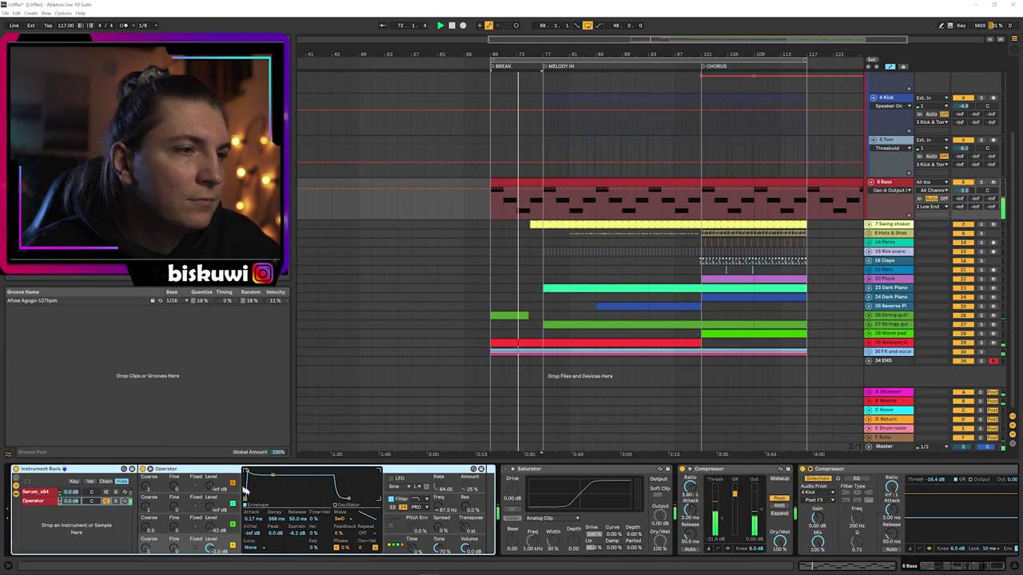
left_click_drag(927, 566, 963, 568)
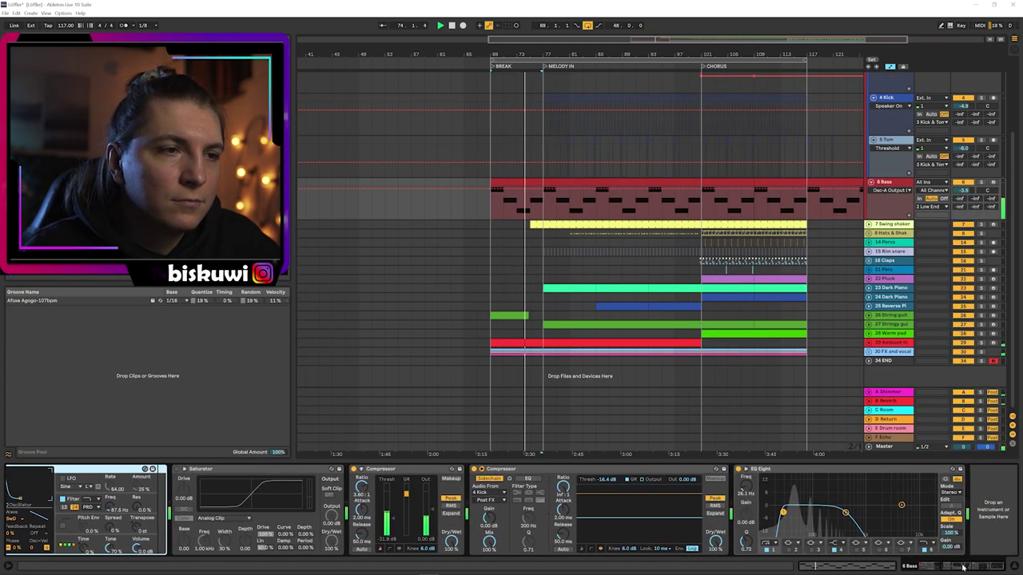
left_click(580, 550)
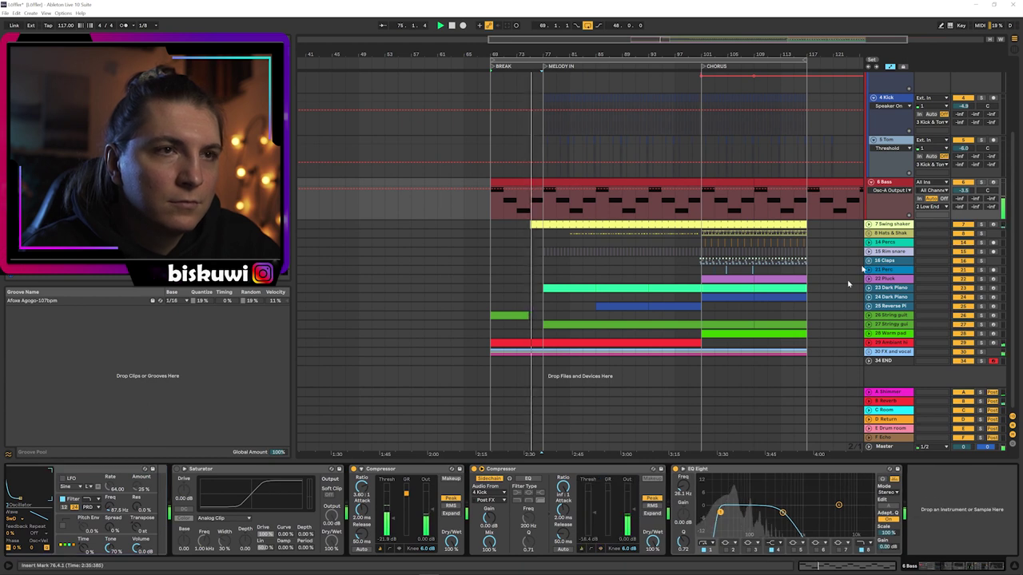
Unfold the Swing shaker track and examine its Utility gain automation, its Ethereal Shaker notes and its devices
double_click(877, 224)
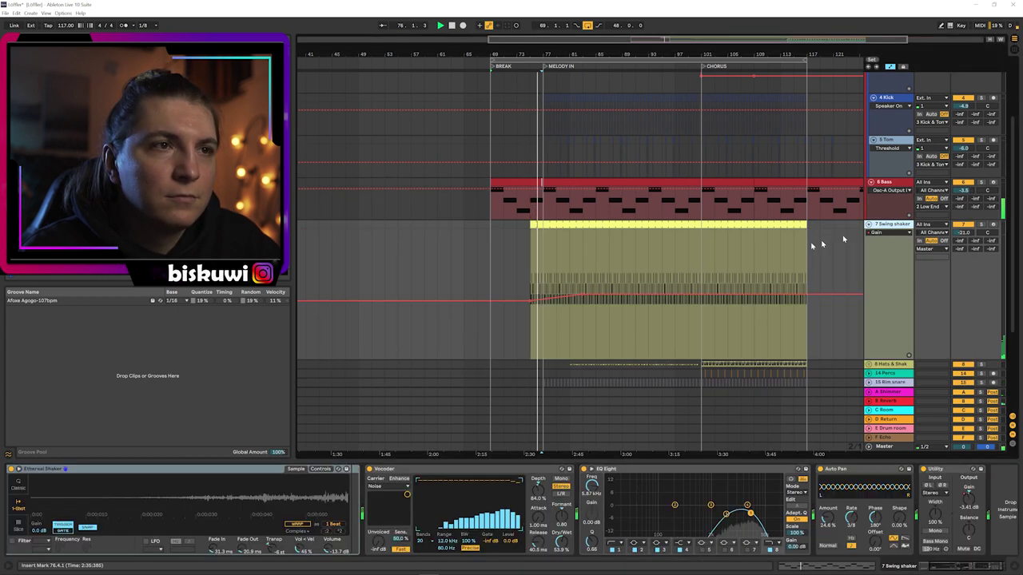
scroll(740, 250, "down", 1)
left_click(888, 186)
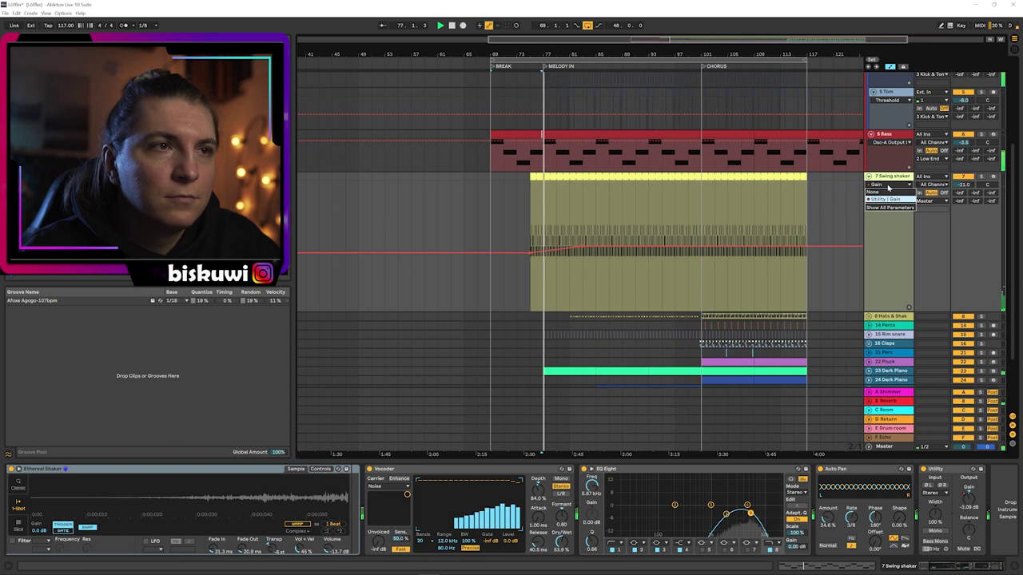
left_click(591, 178)
double_click(590, 177)
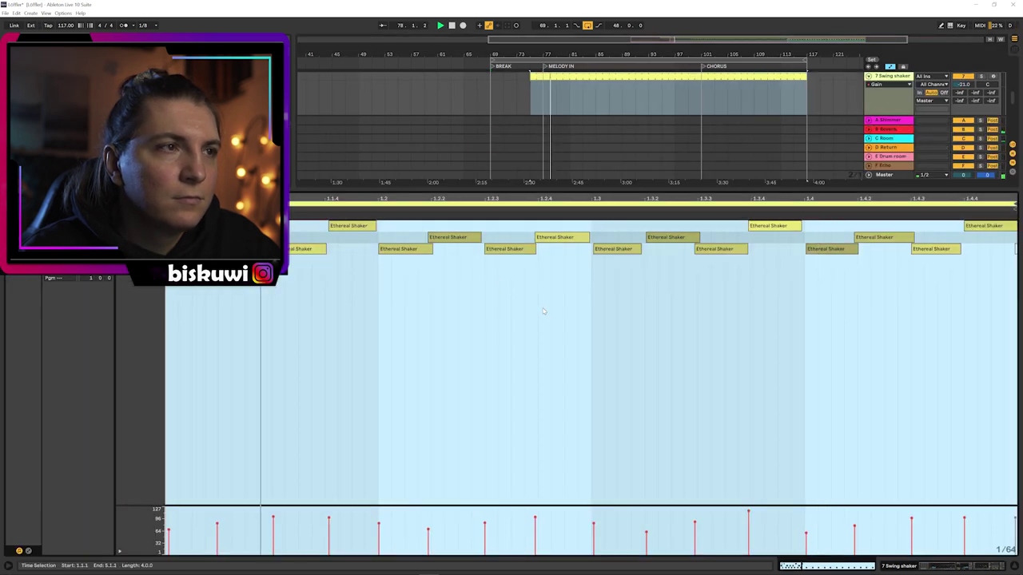
left_click(544, 312)
key("shift+Tab")
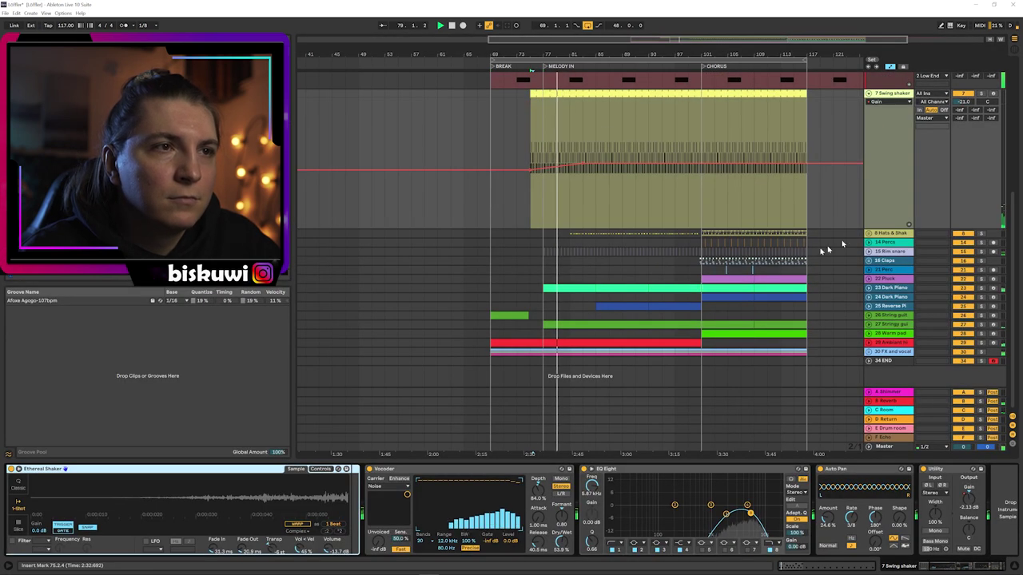
Unfold the first Dark Piano track and examine the notes of its Melody In clip and its device chain
left_click(869, 288)
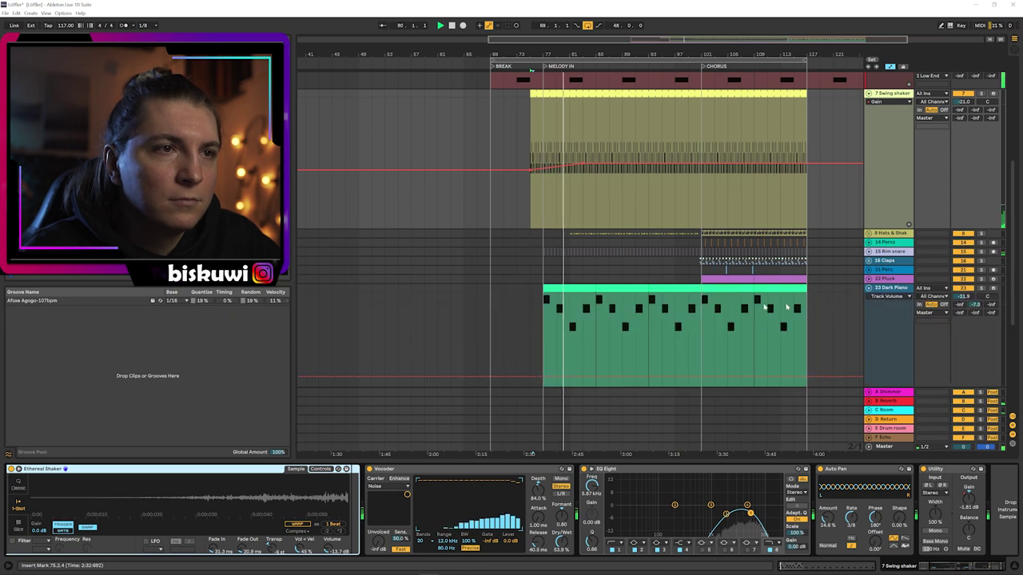
scroll(764, 307, "down", 2)
double_click(574, 242)
left_click(510, 317)
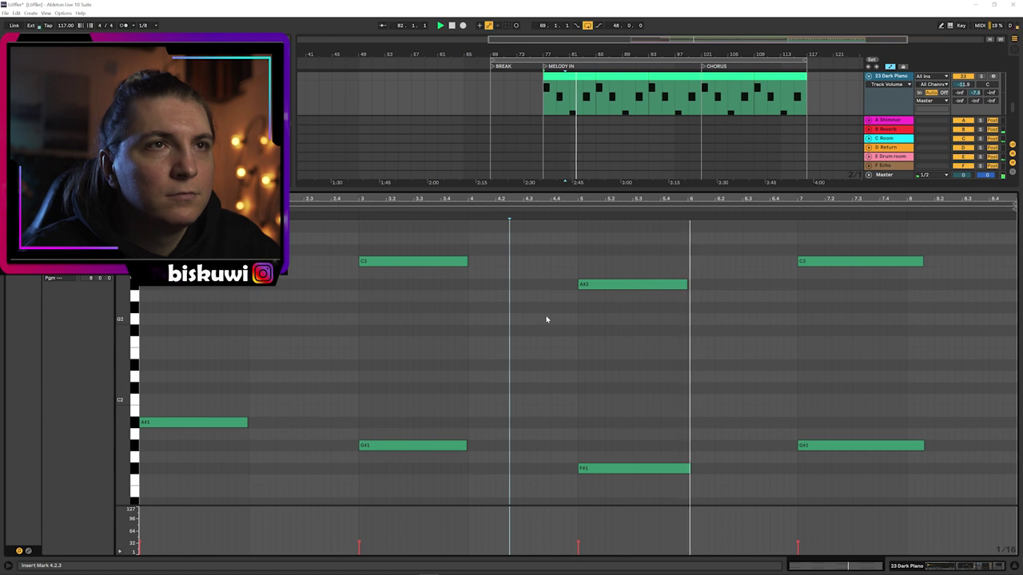
key("shift+Tab")
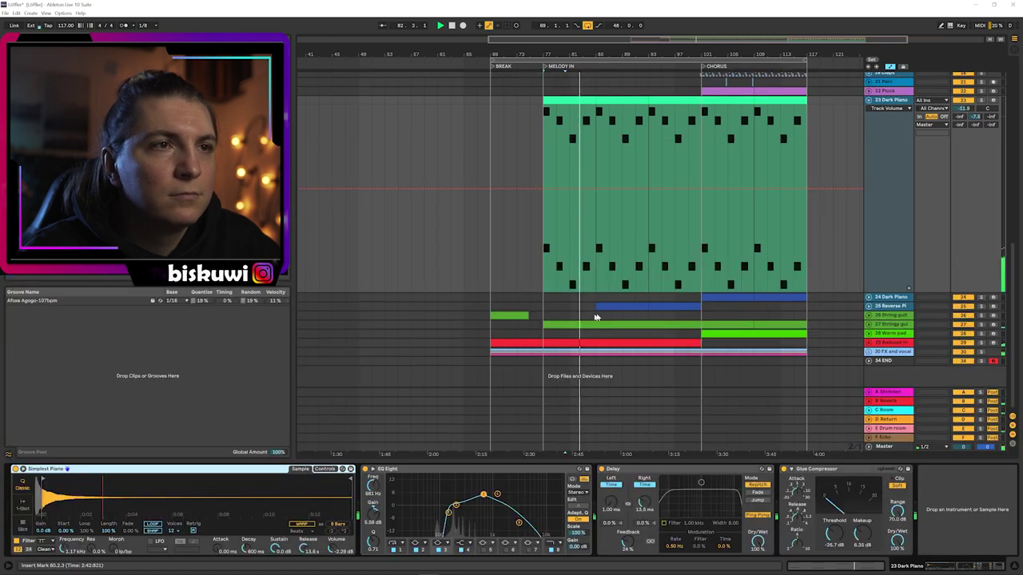
Unfold the Warm pad and Stringy guitar tracks and examine the Stringy guitar's notes and device chain up to the EQ Eight
left_click(868, 335)
left_click(868, 325)
scroll(820, 333, "down", 2)
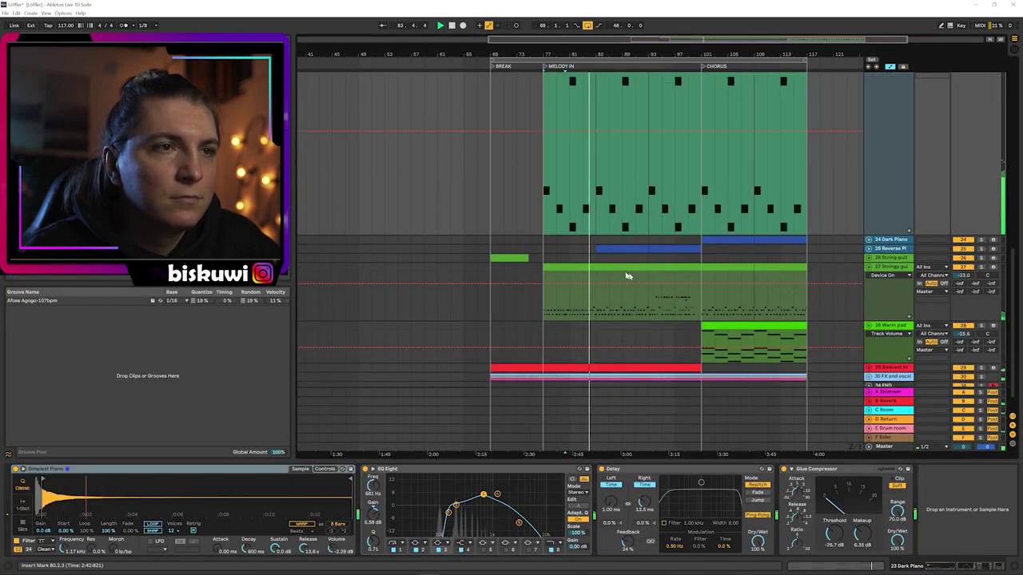
double_click(628, 276)
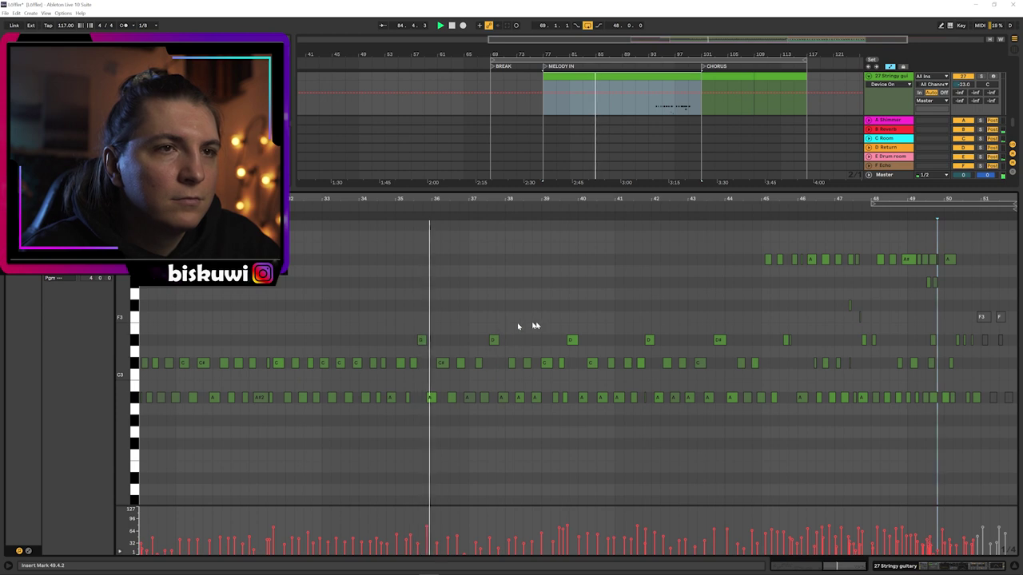
key("shift+Tab")
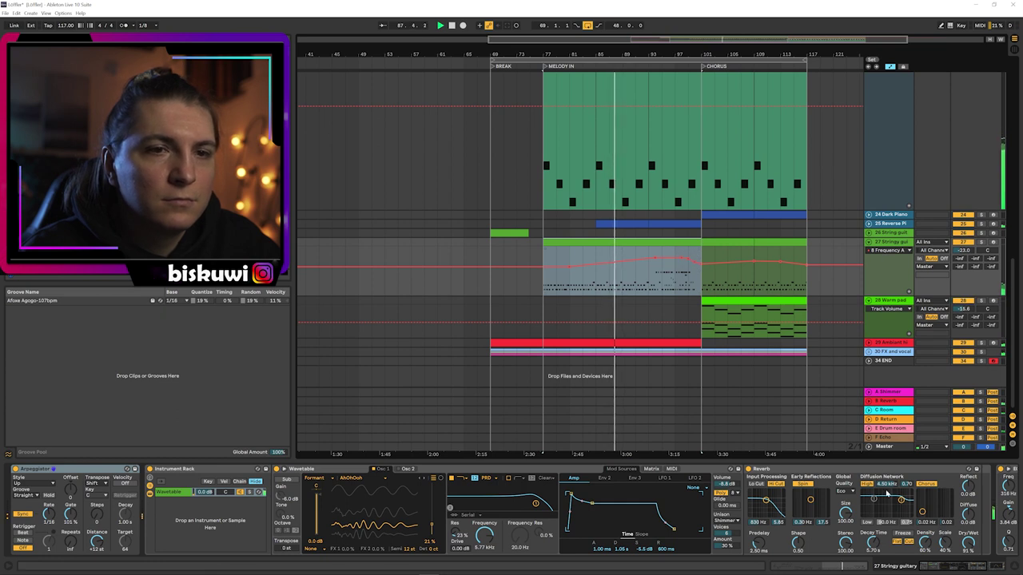
left_click_drag(954, 568, 991, 568)
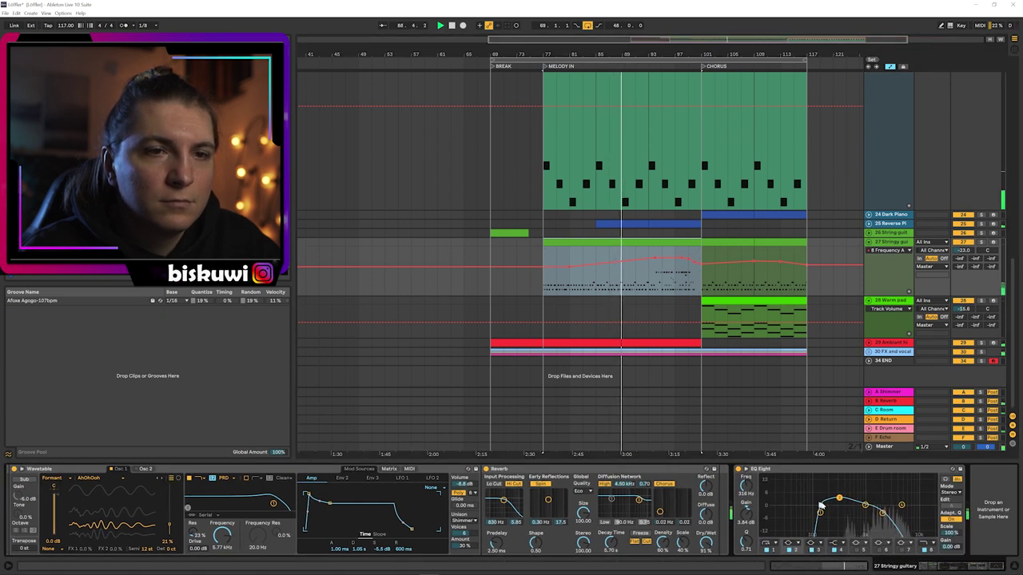
Unfold the Ambient hits track and examine its sustained notes and the modulation sources of its Wavetable
left_click(869, 343)
scroll(867, 342, "down", 2)
left_click(674, 310)
double_click(674, 310)
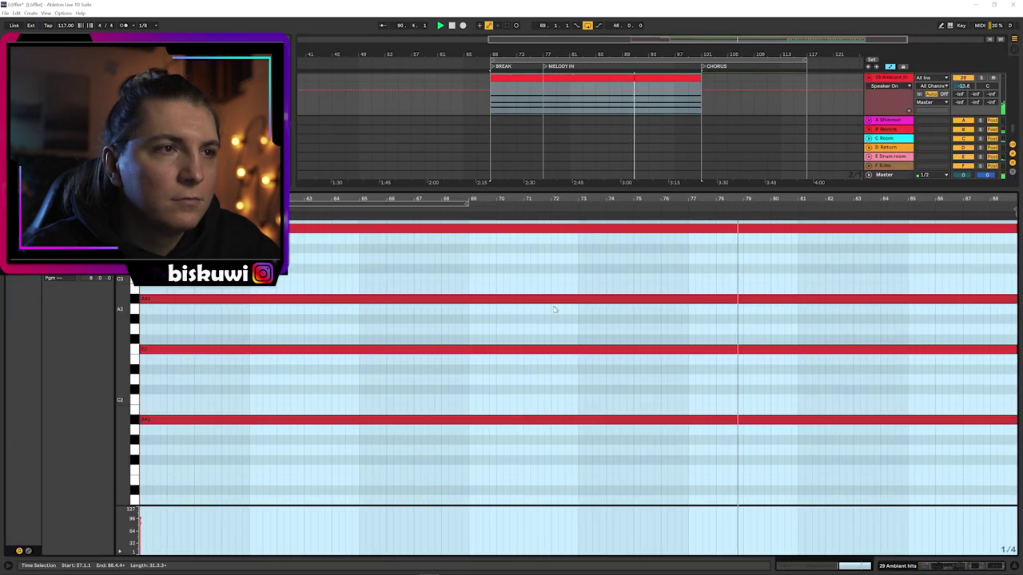
key("shift+Tab")
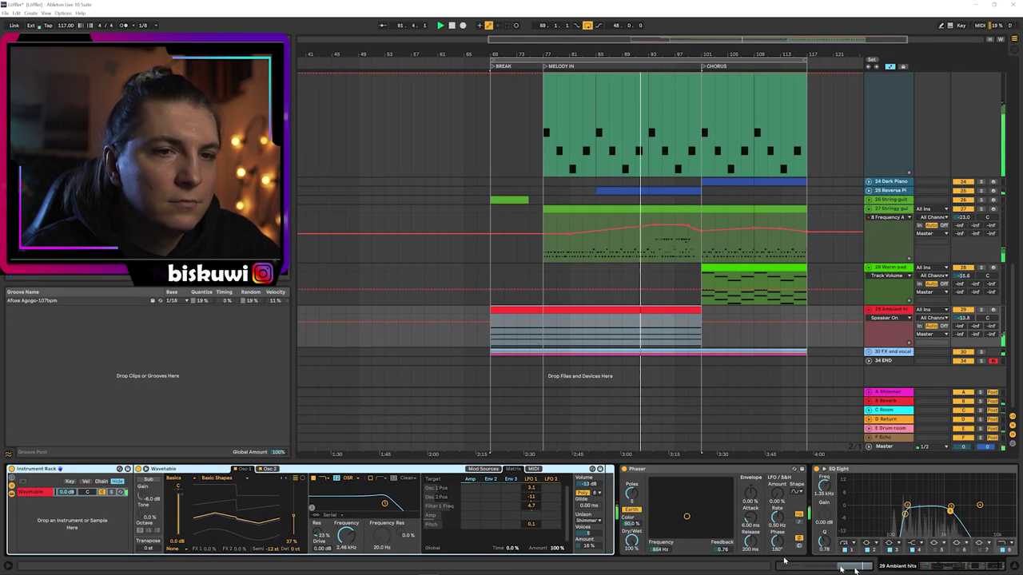
left_click(484, 470)
scroll(903, 512, "right", 2)
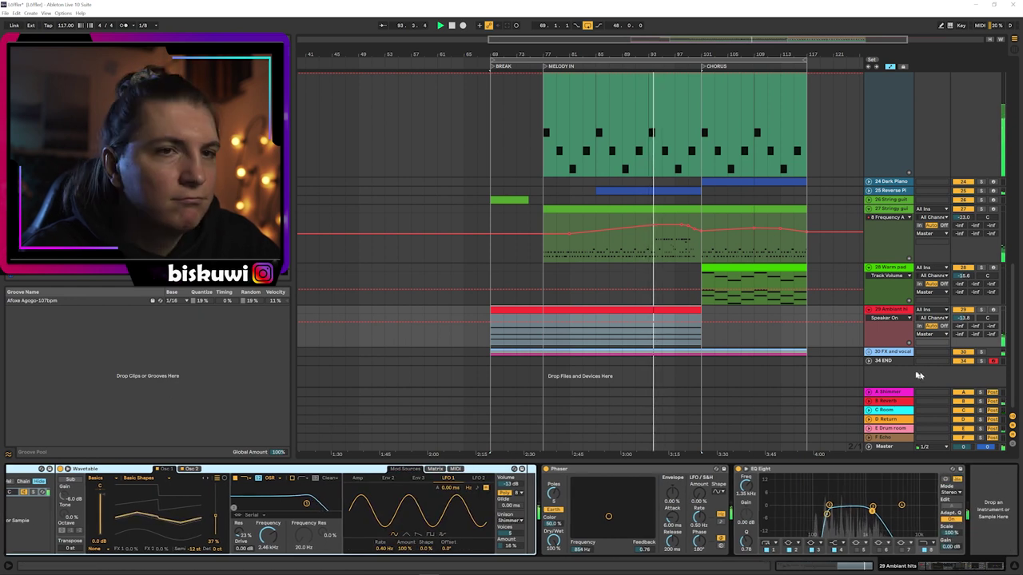
Unfold the FX and vocals group and examine its Vocals, frozen hum noise and ambient noise tracks with their effects
left_click(869, 352)
scroll(763, 375, "down", 2)
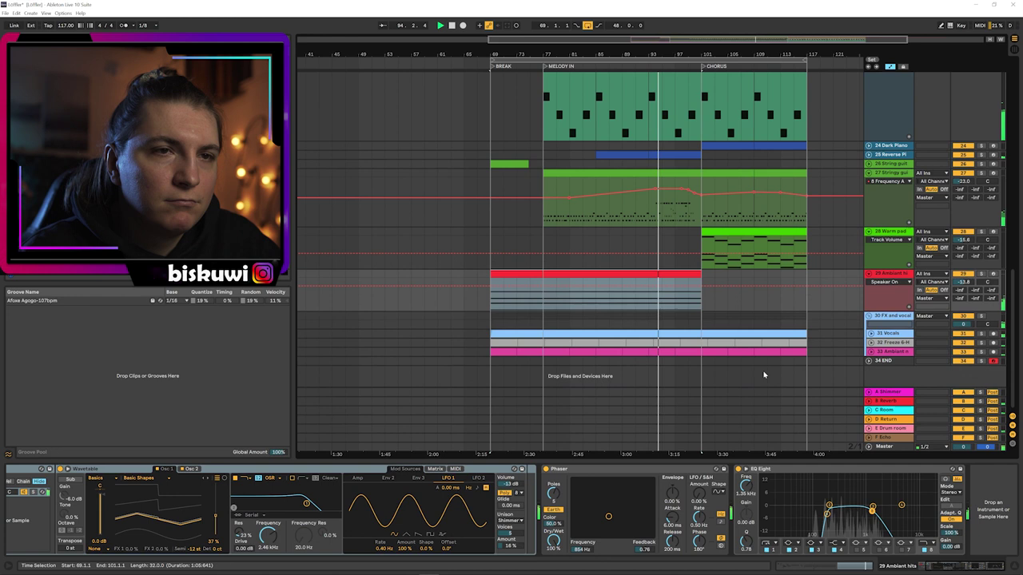
left_click(871, 335)
scroll(731, 351, "down", 3)
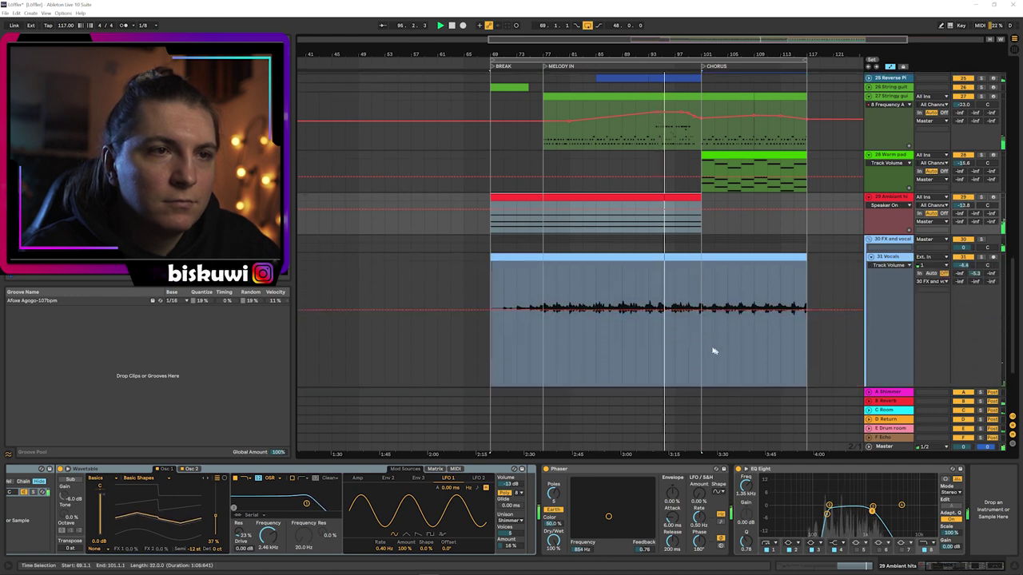
left_click(897, 261)
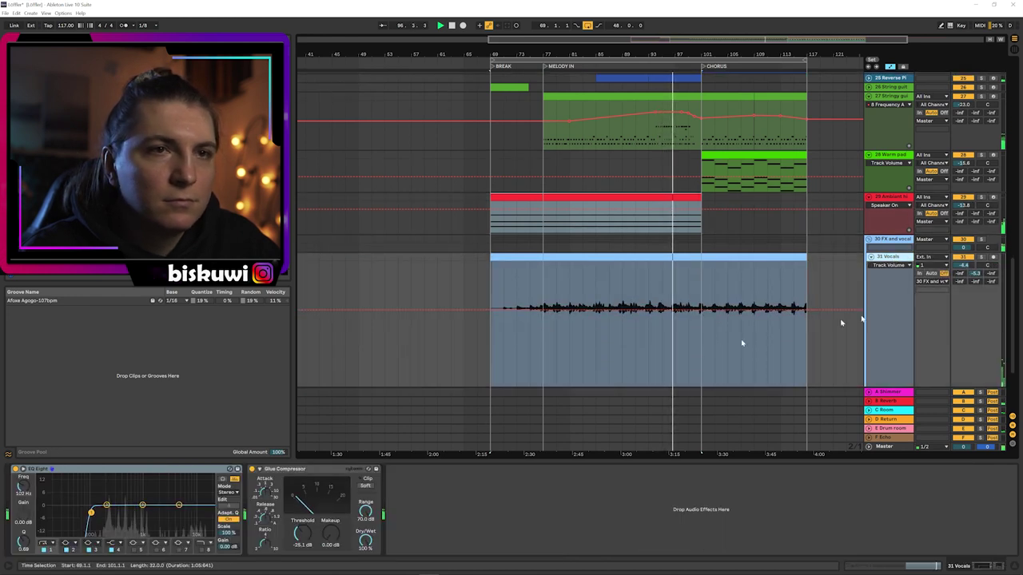
left_click(871, 257)
left_click(739, 287)
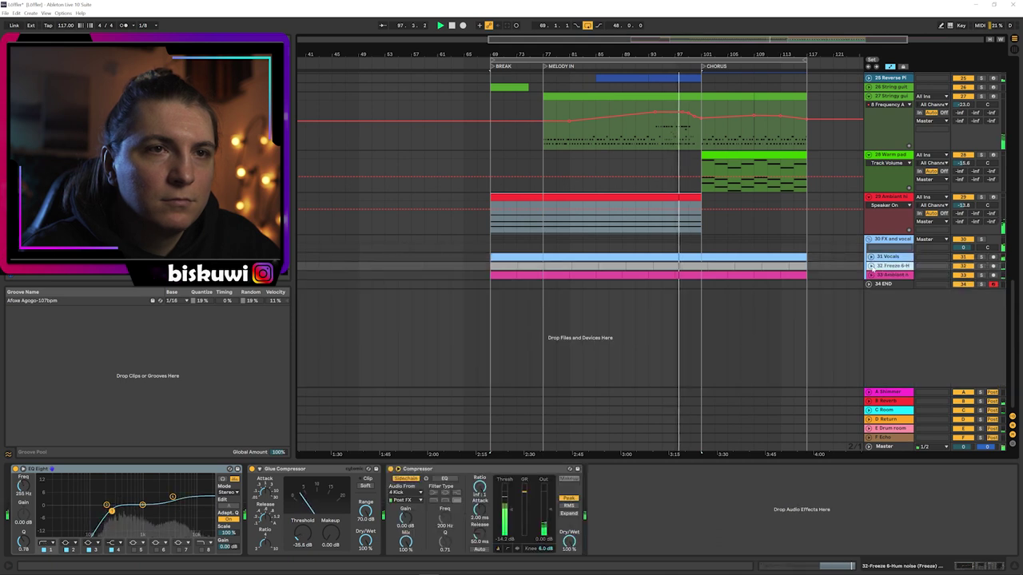
left_click(870, 266)
left_click(870, 274)
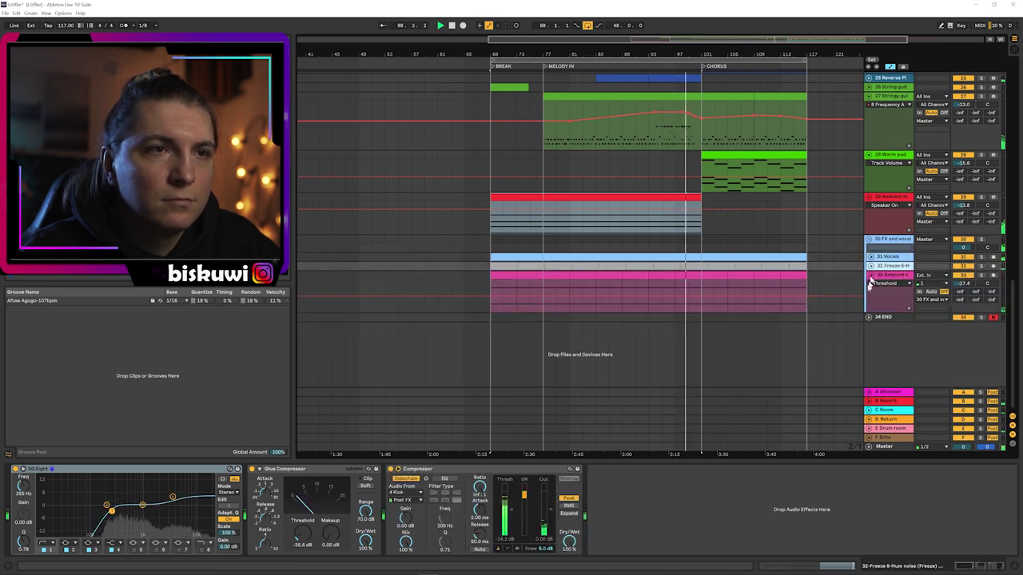
Unfold the second Dark Piano track and examine the notes of its Chorus clip and its device chain
left_click(889, 218)
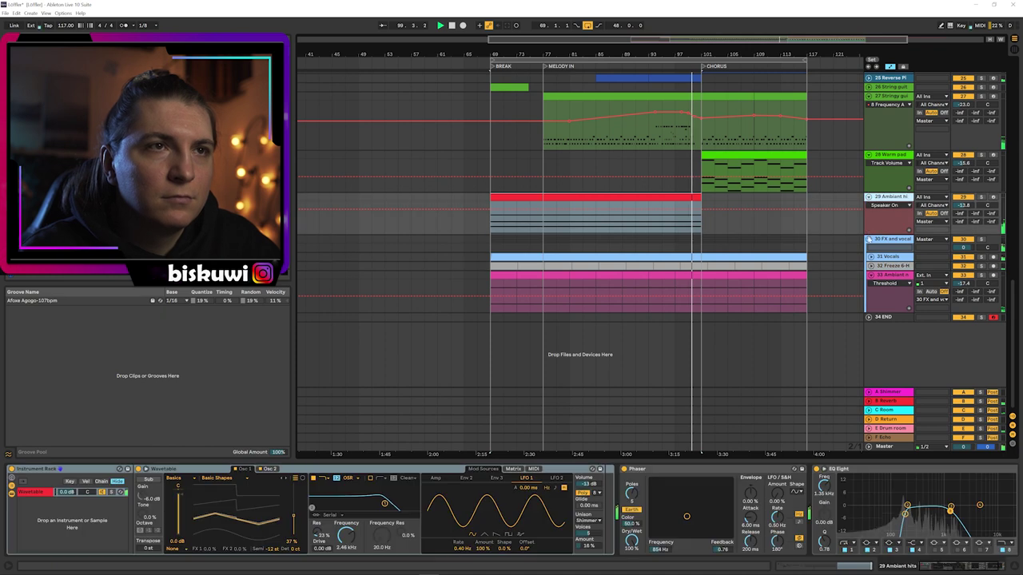
scroll(863, 290, "up", 2)
left_click(869, 126)
double_click(731, 126)
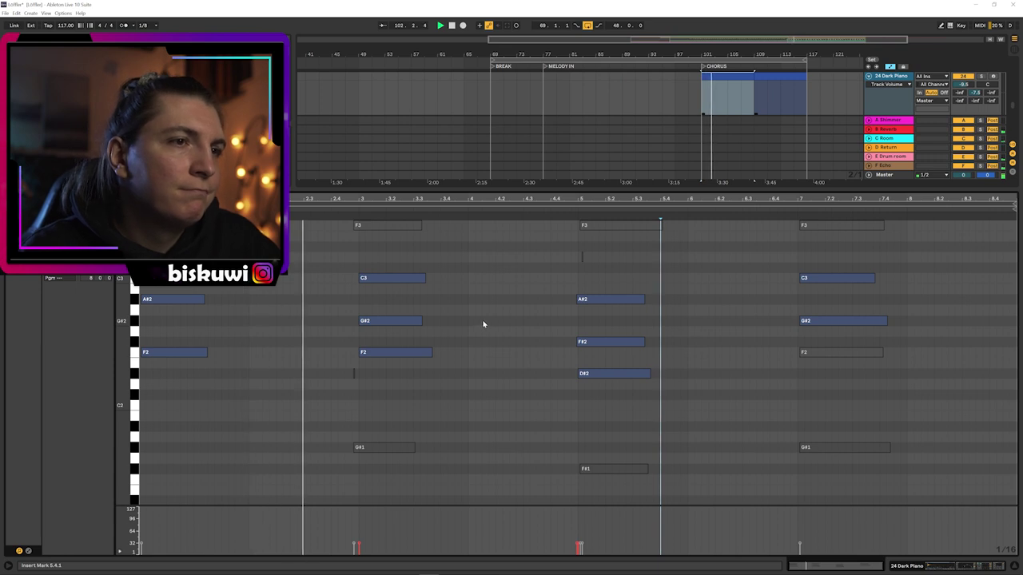
key("shift+Tab")
scroll(872, 224, "up", 3)
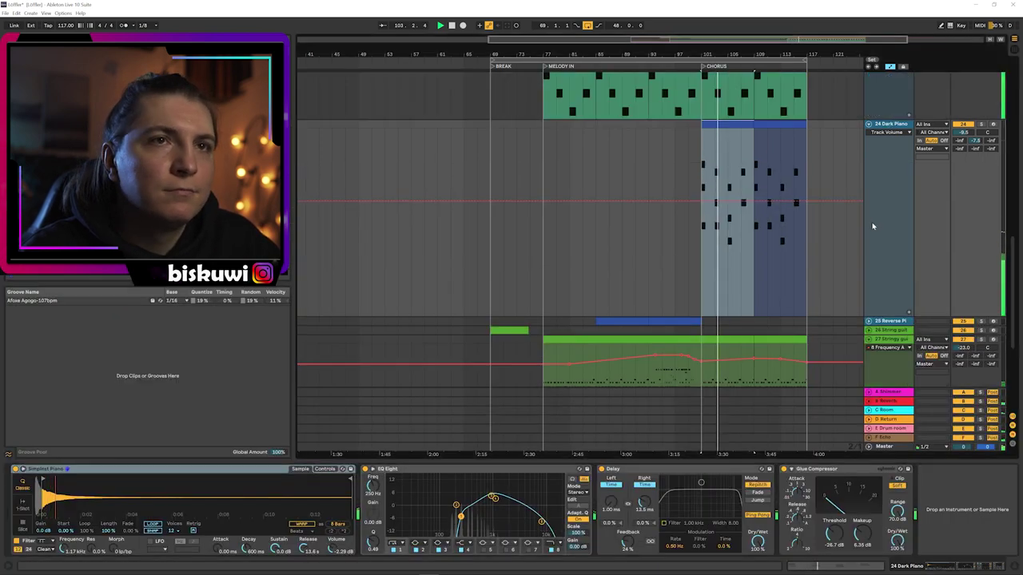
Fold all tracks, unfold the Claps group and examine its hand clap and Lane clap layers closely across bars 109 to 113
left_click(869, 181, "alt")
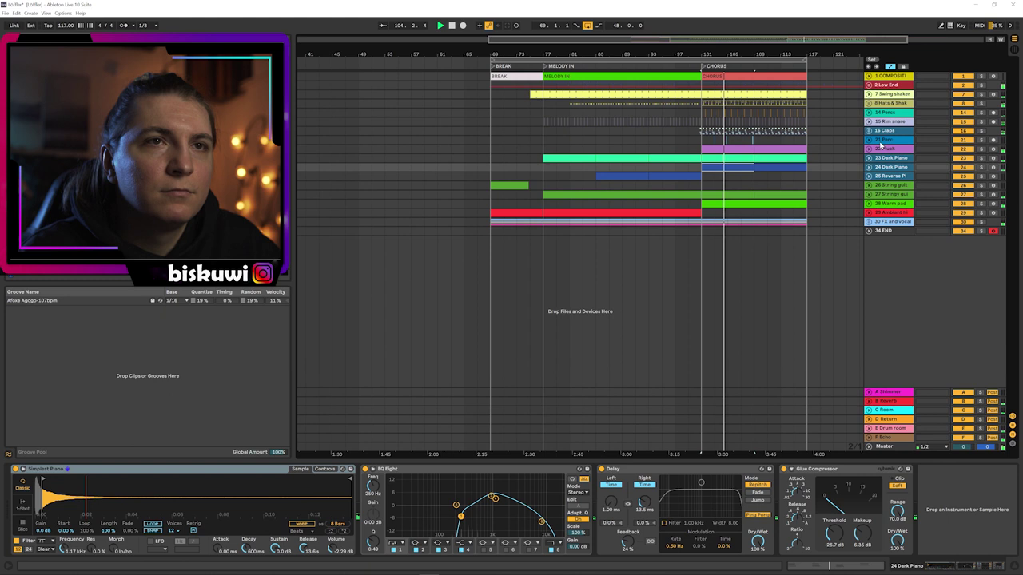
left_click(868, 130)
left_click_drag(776, 38, 775, 98)
left_click_drag(670, 97, 633, 50)
left_click_drag(718, 326, 620, 164)
key("z")
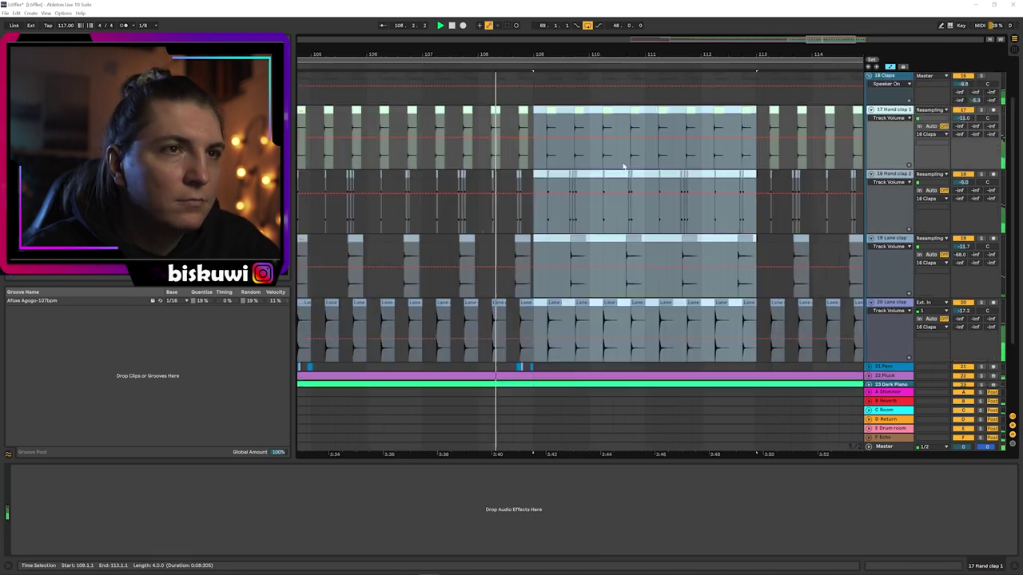
left_click(753, 296)
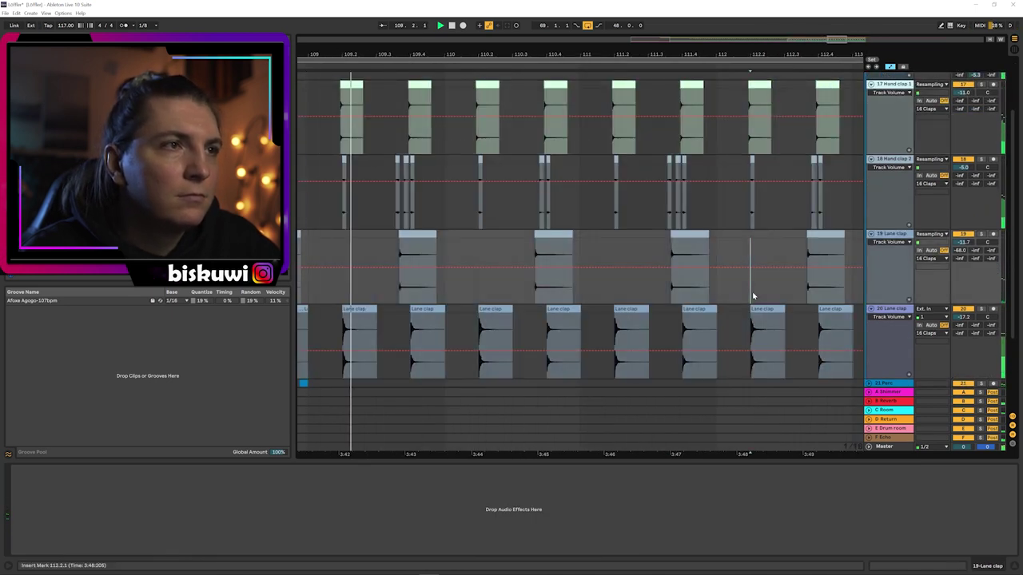
Fold the Claps group, show the whole Chorus section in the arrangement and examine the Perc track's device chain
key("shift+Tab")
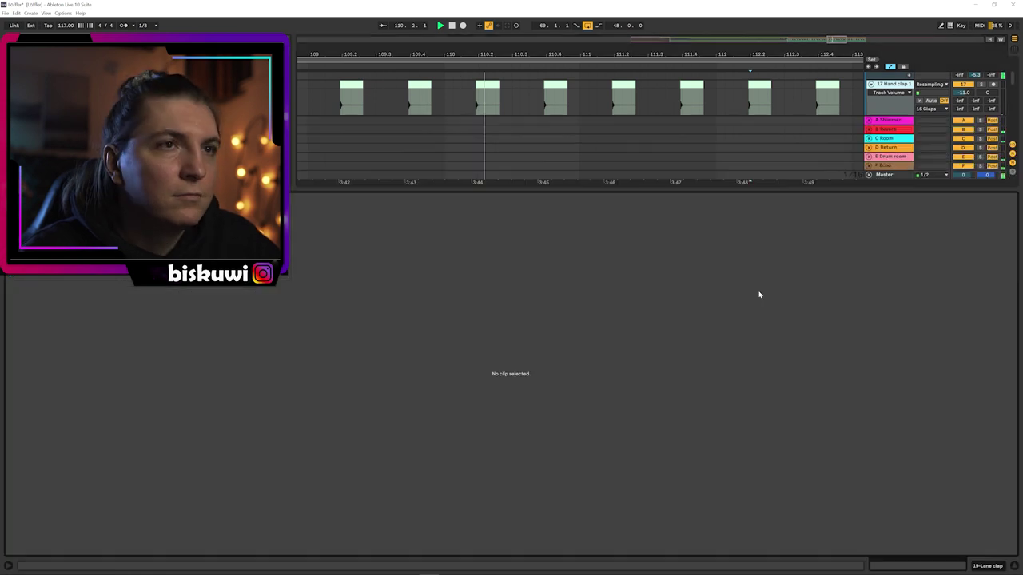
key("shift+Tab")
scroll(881, 151, "up", 1)
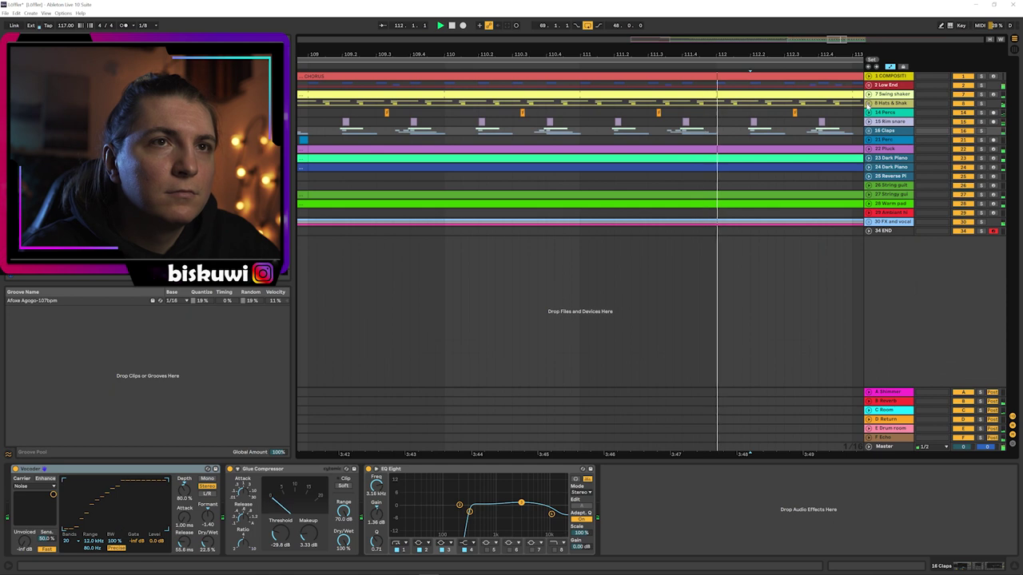
left_click(870, 99)
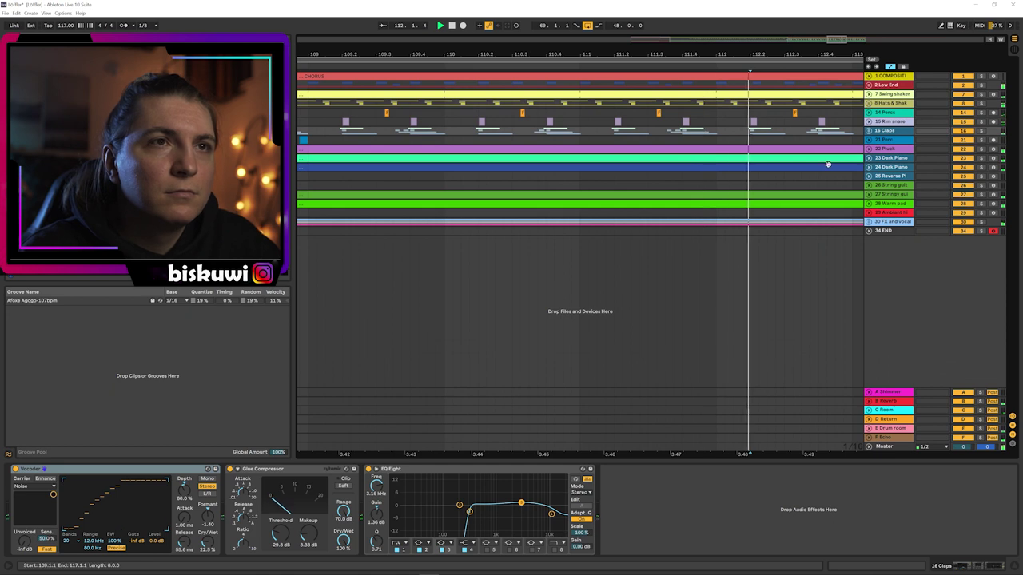
left_click_drag(688, 55, 685, 8)
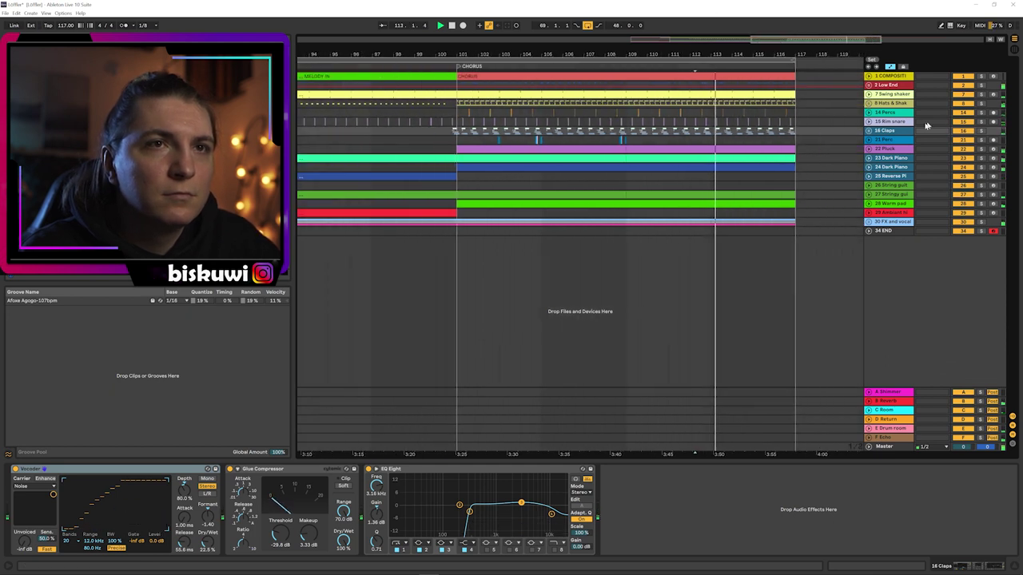
left_click(892, 142)
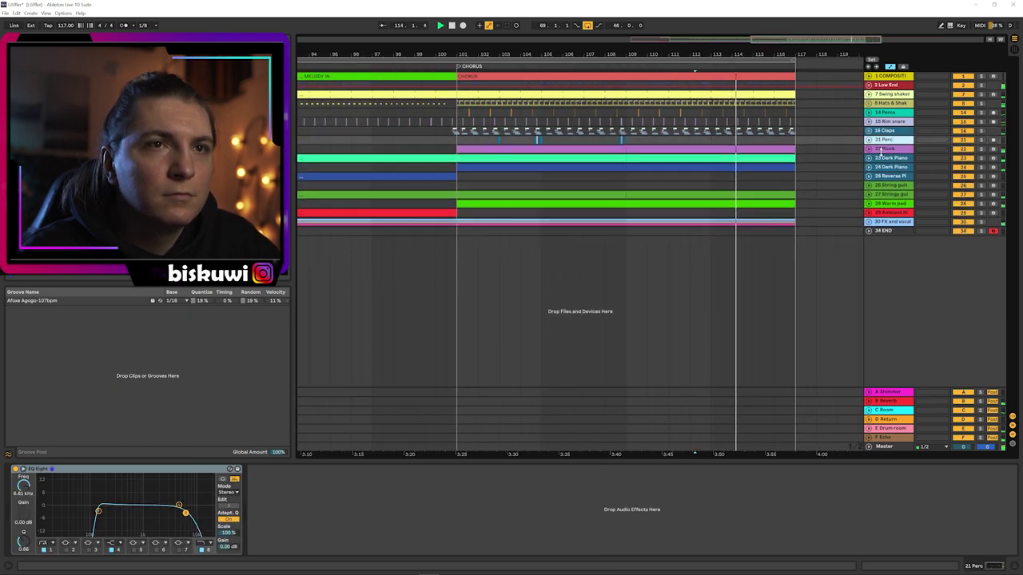
Unfold the Pluck track, examine its Chorus clip's notes and its device chain, and view the arrangement from Break to Chorus
left_click(870, 150)
double_click(772, 149)
left_click(716, 297)
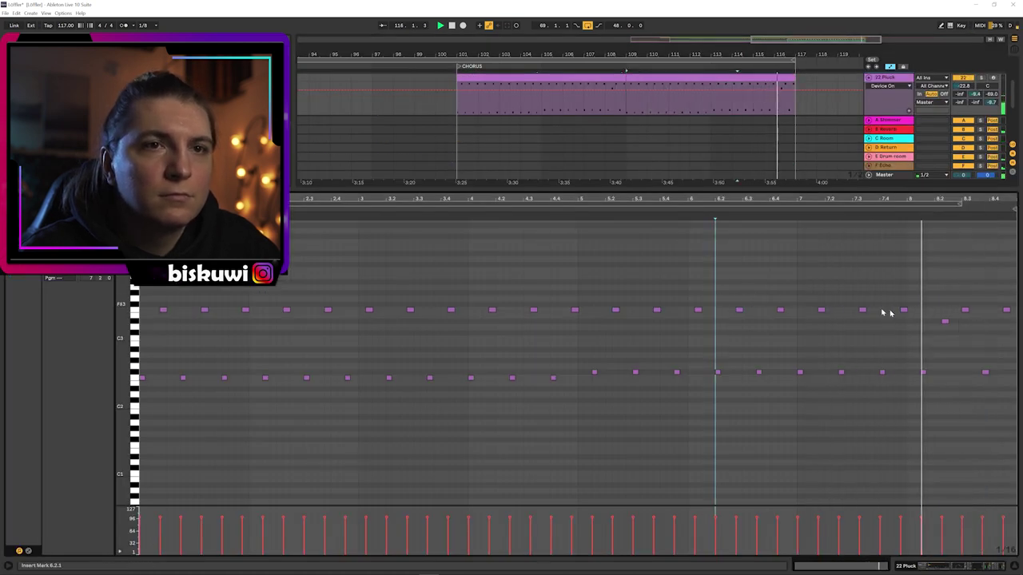
key("shift+Tab")
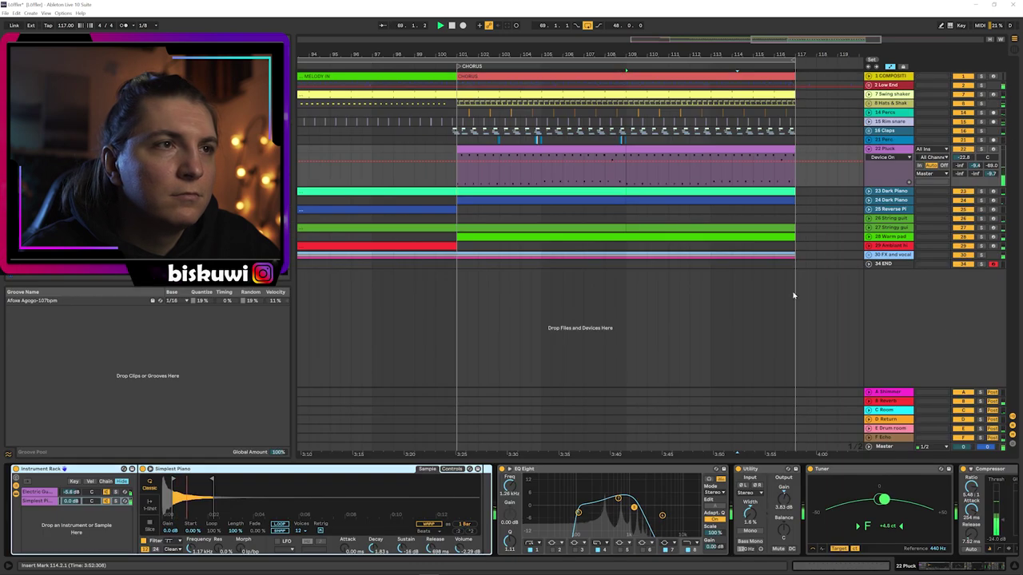
left_click_drag(635, 52, 748, 16)
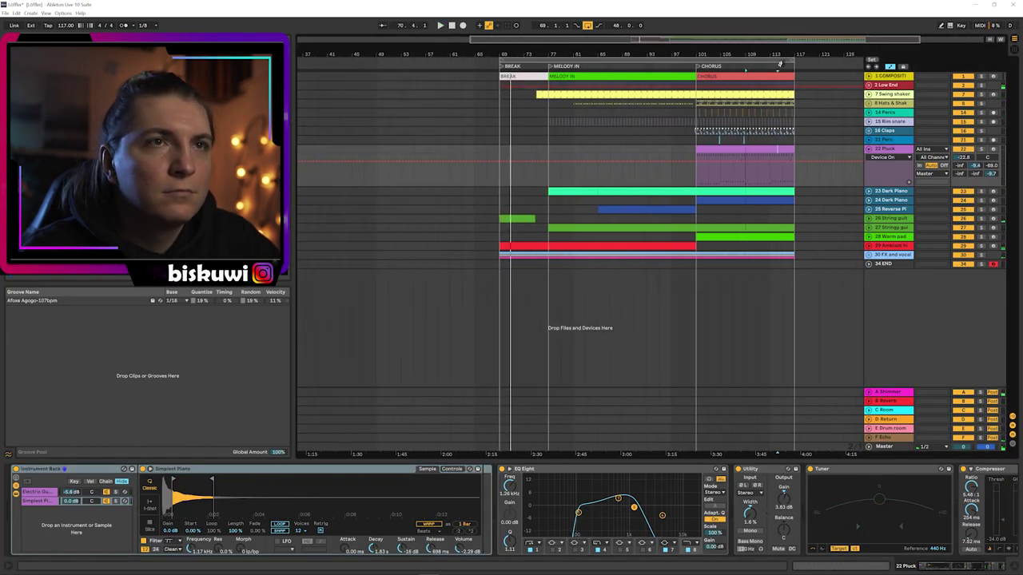